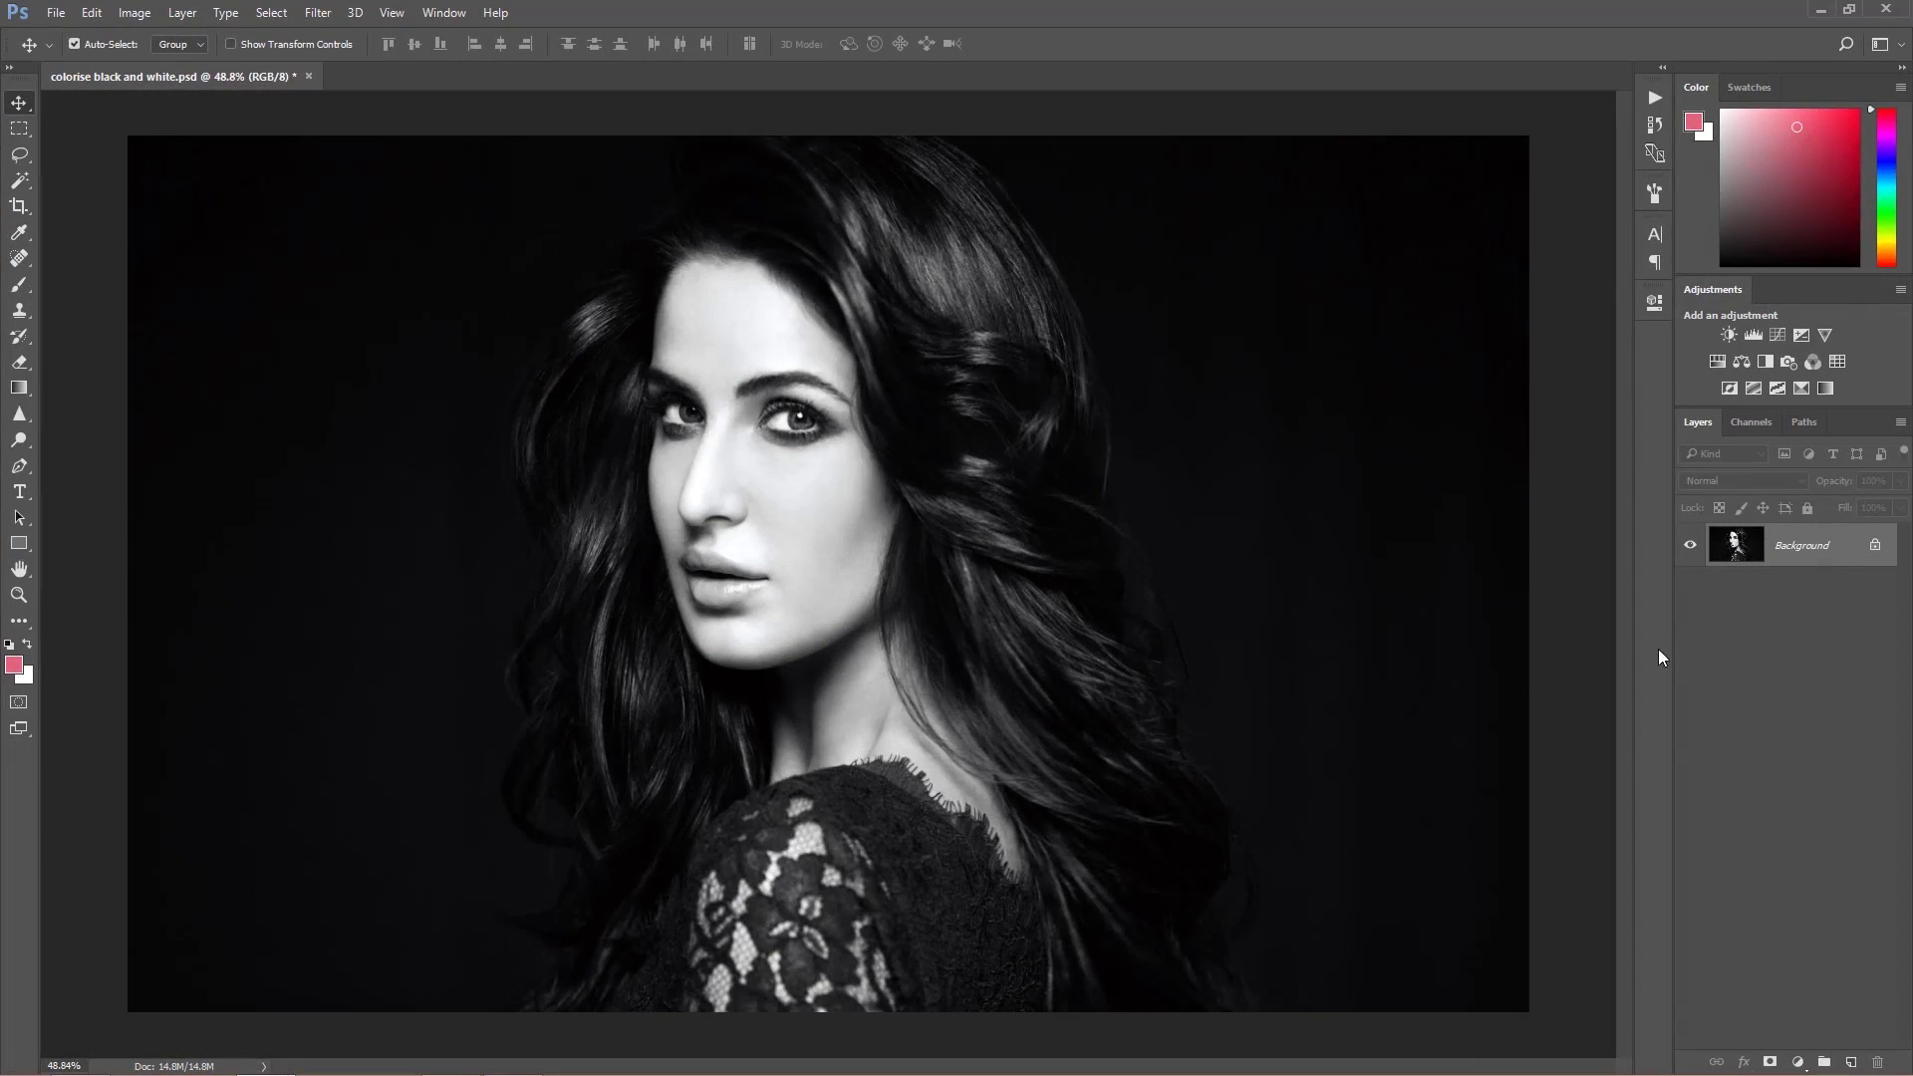
Step: Add a #c09671 Solid Color fill layer in Color blend mode and invert its mask to black
left_click(1799, 1063)
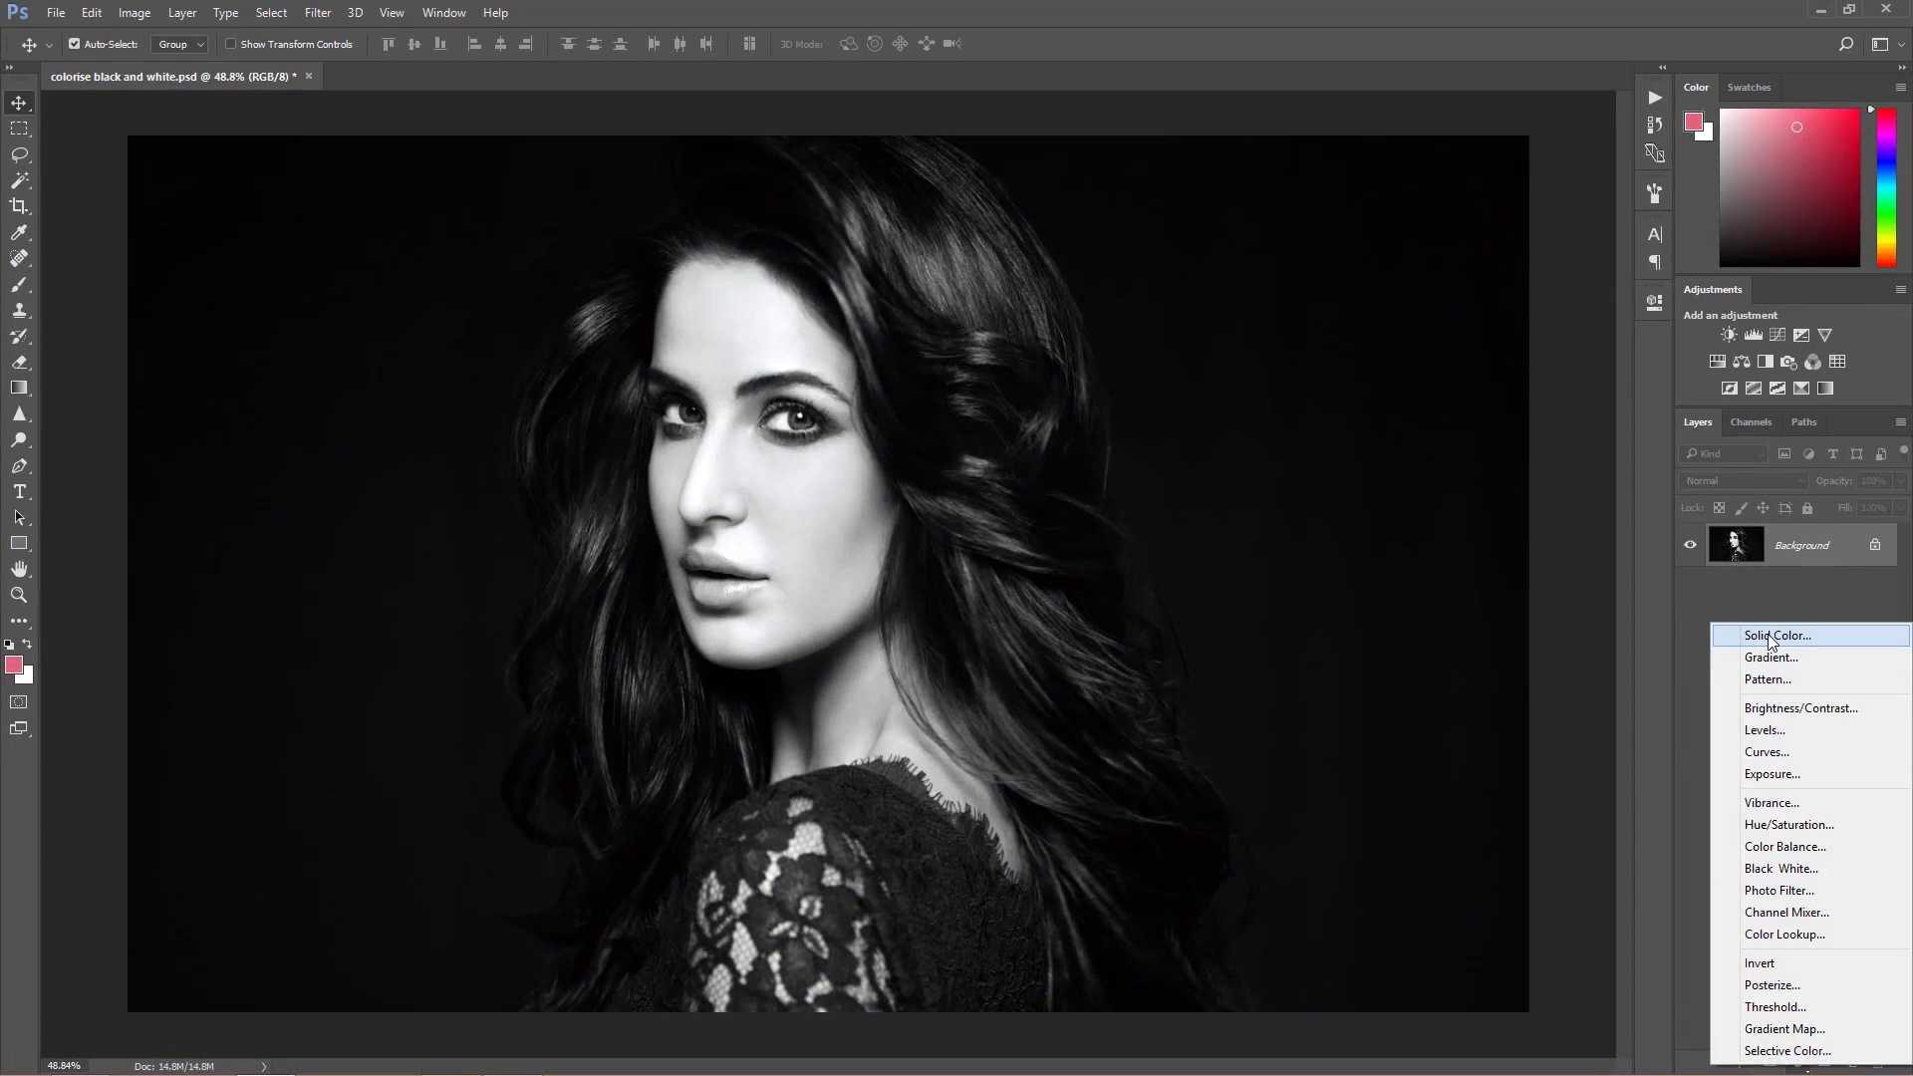
left_click(1744, 643)
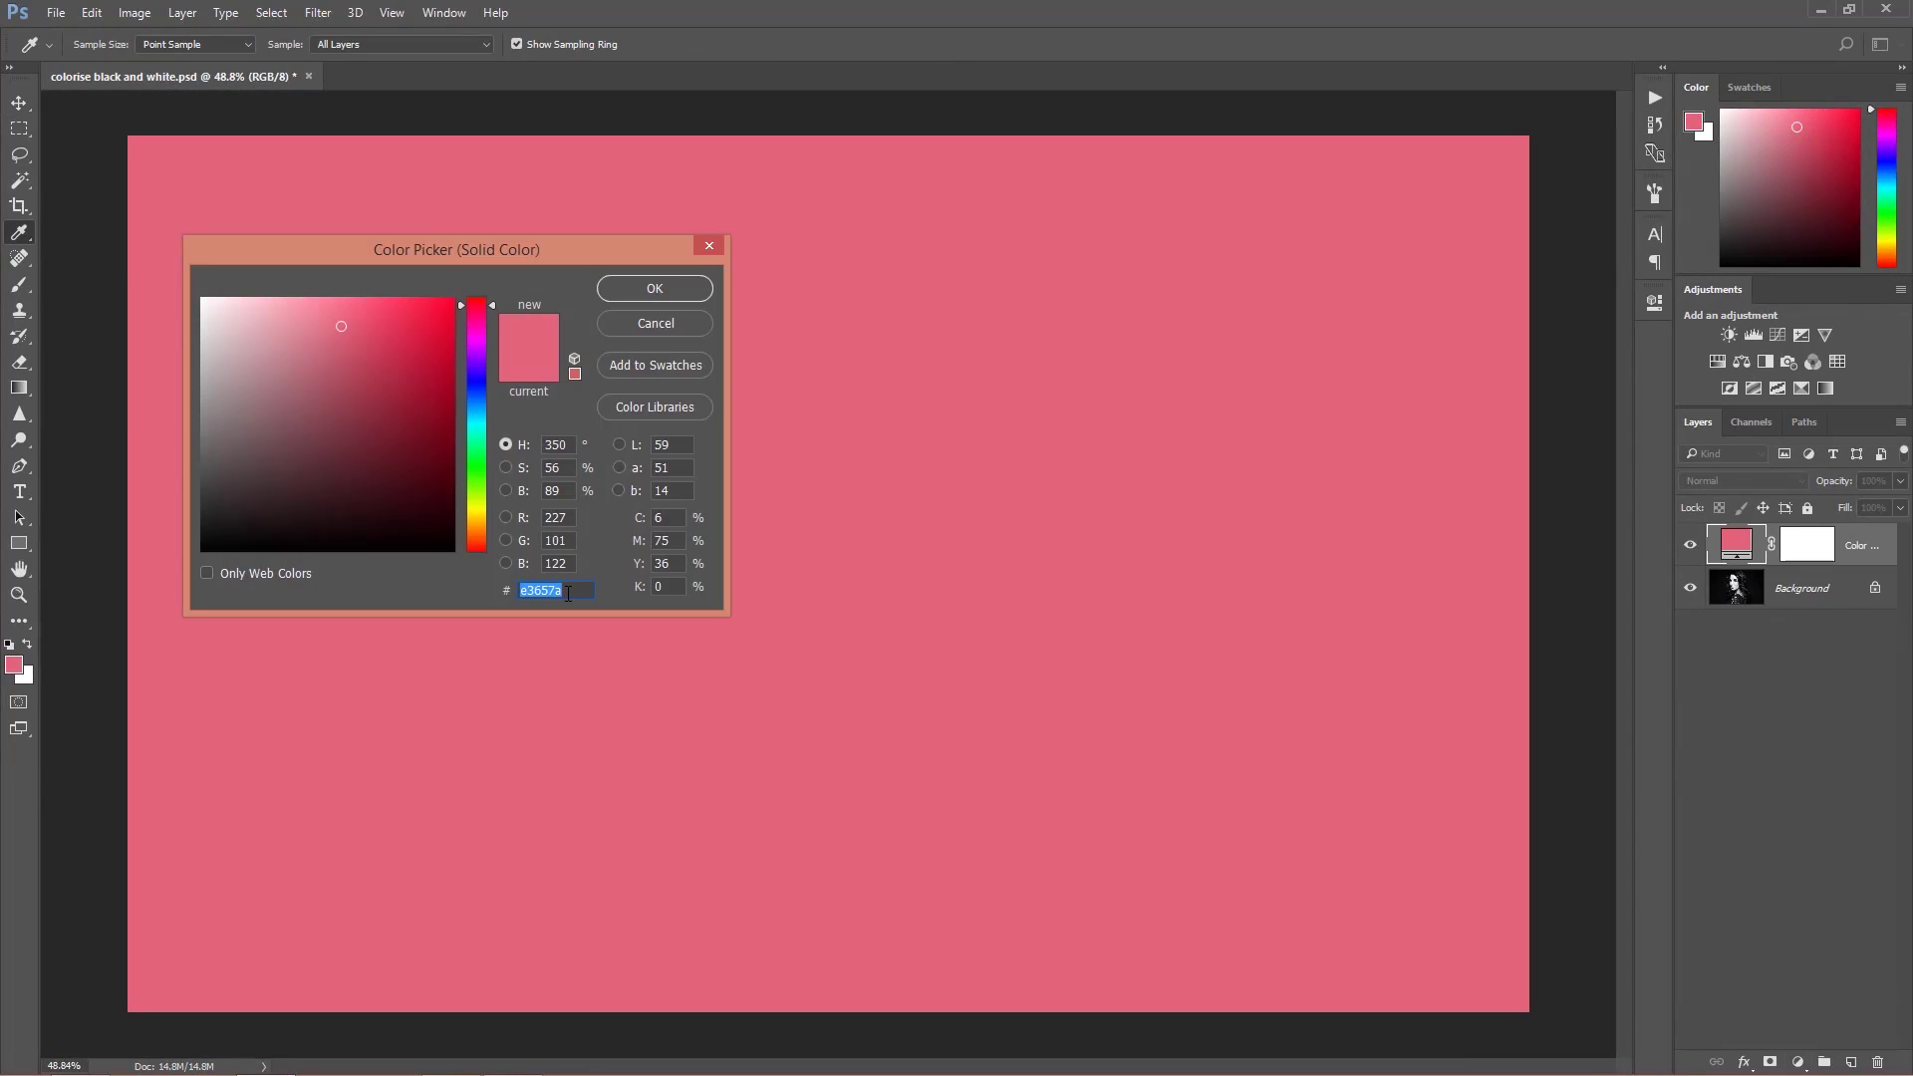
type("c0")
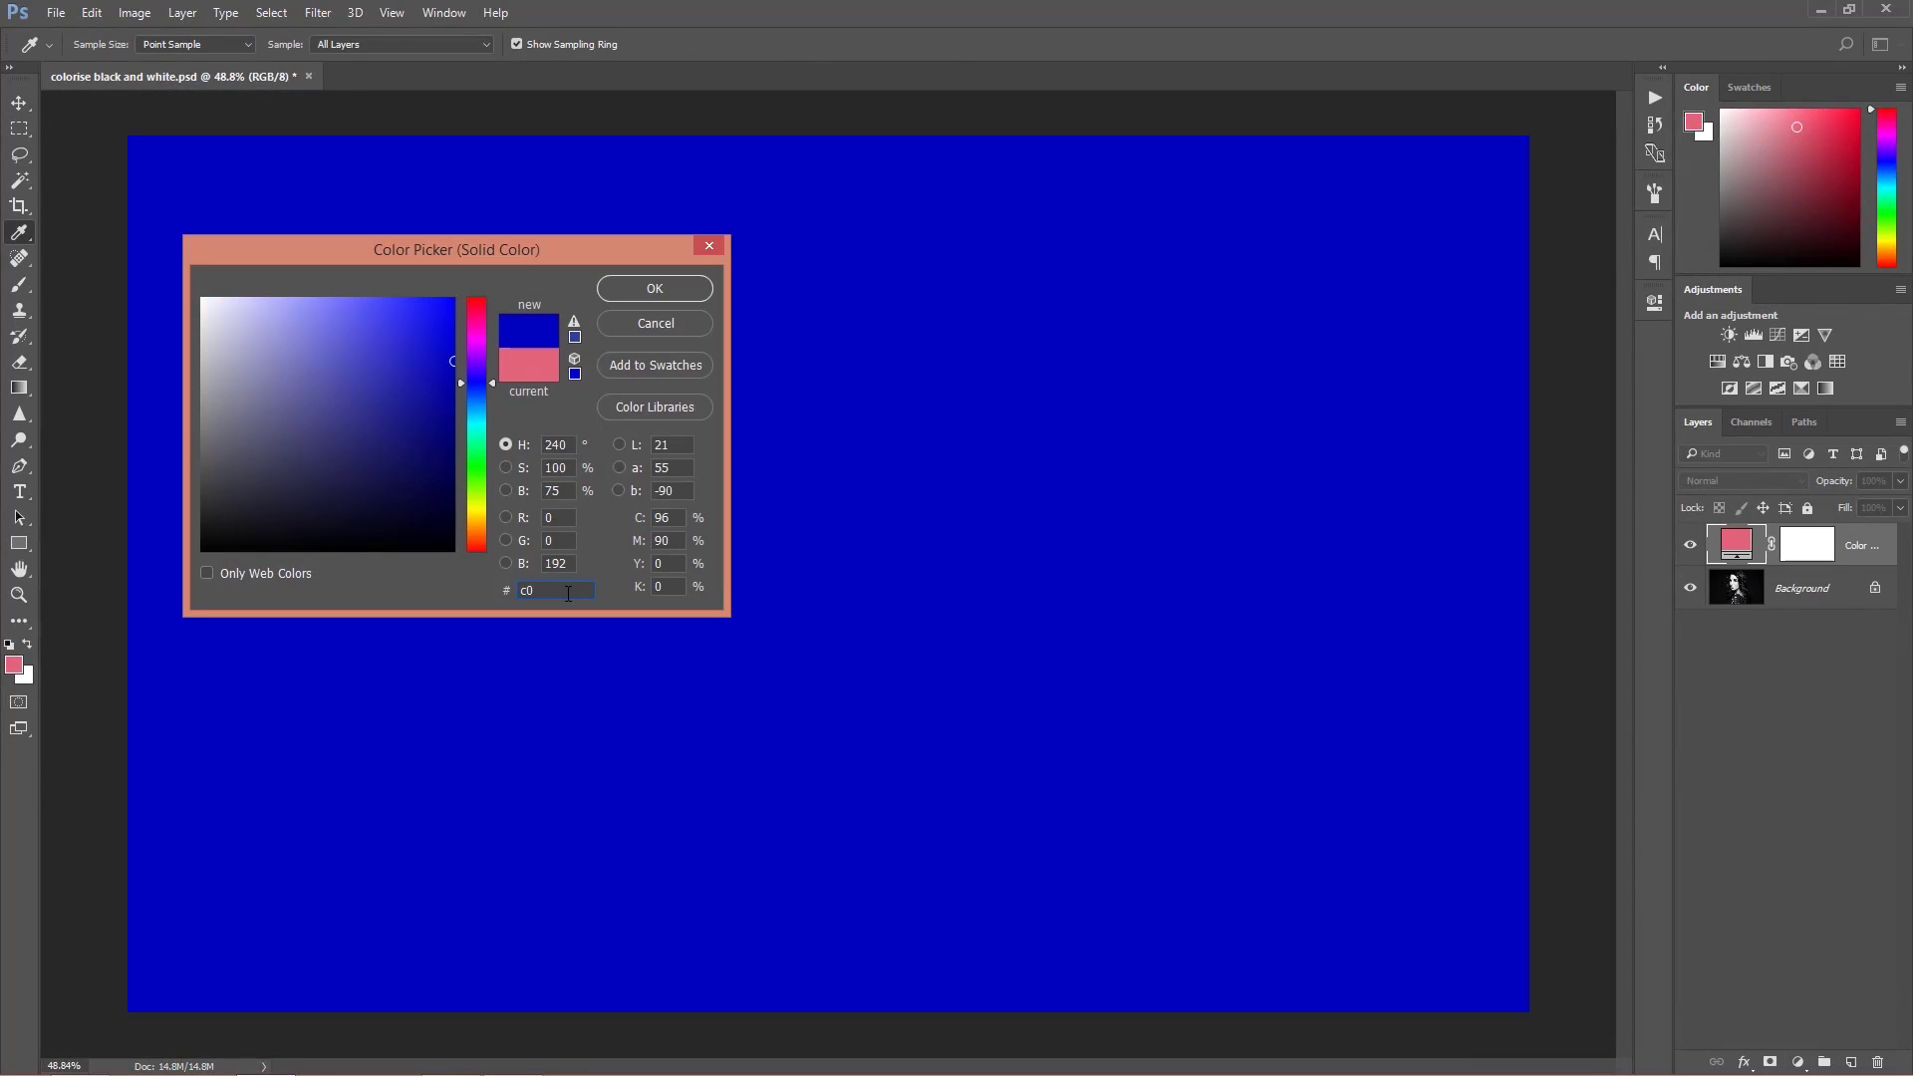
type("96")
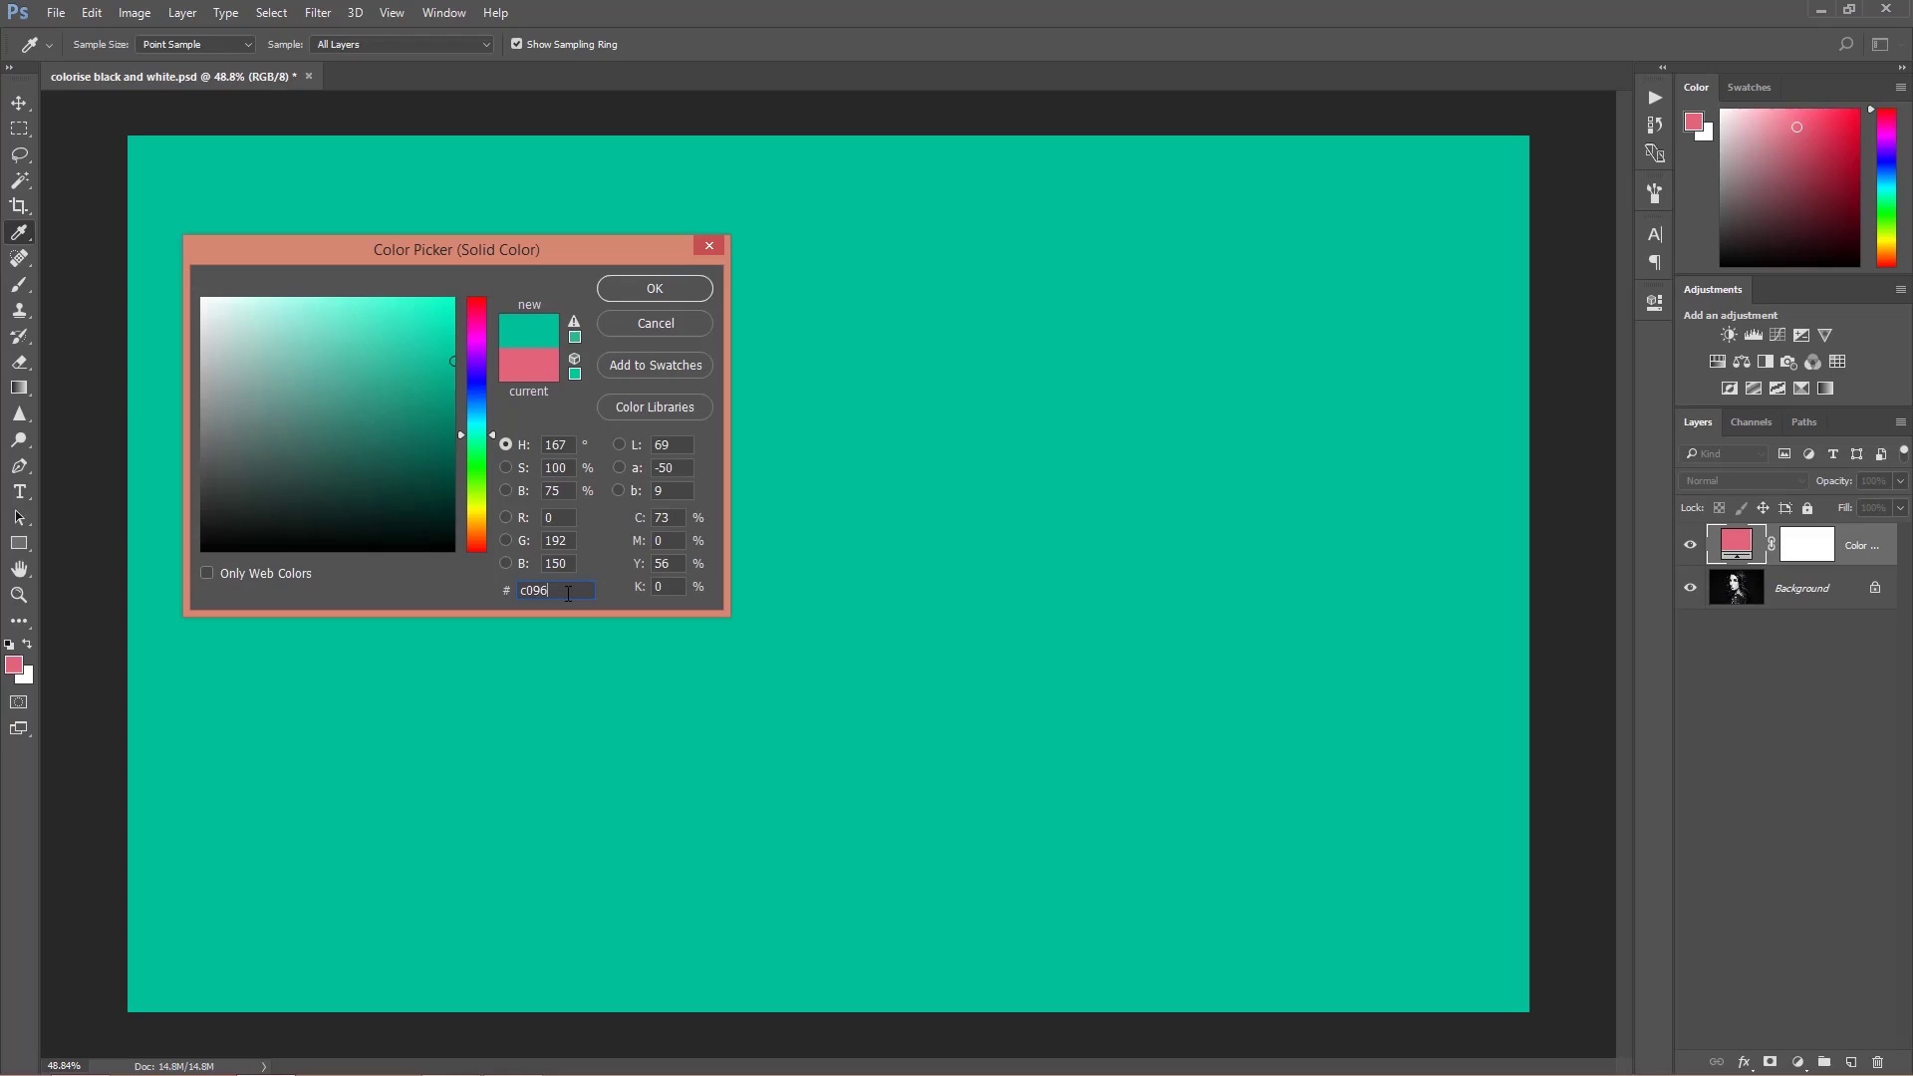
type("71")
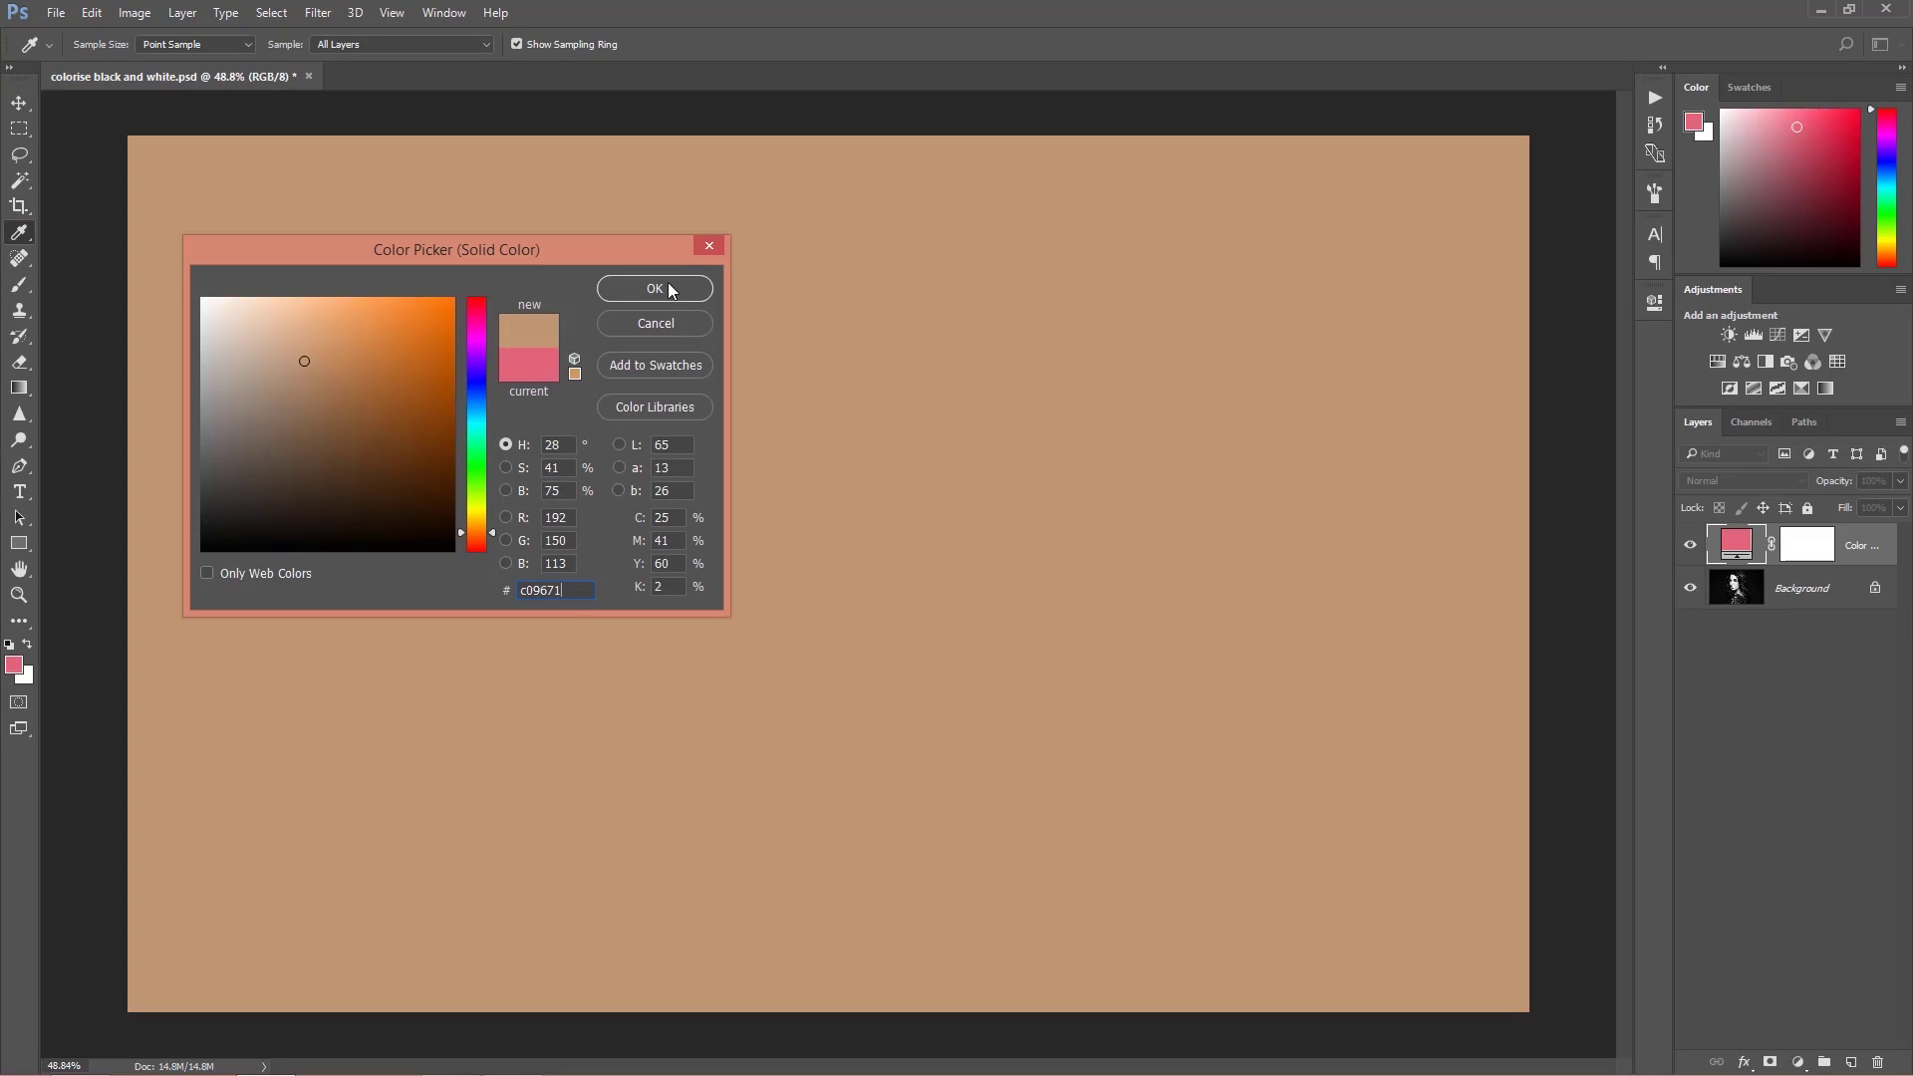
left_click(657, 288)
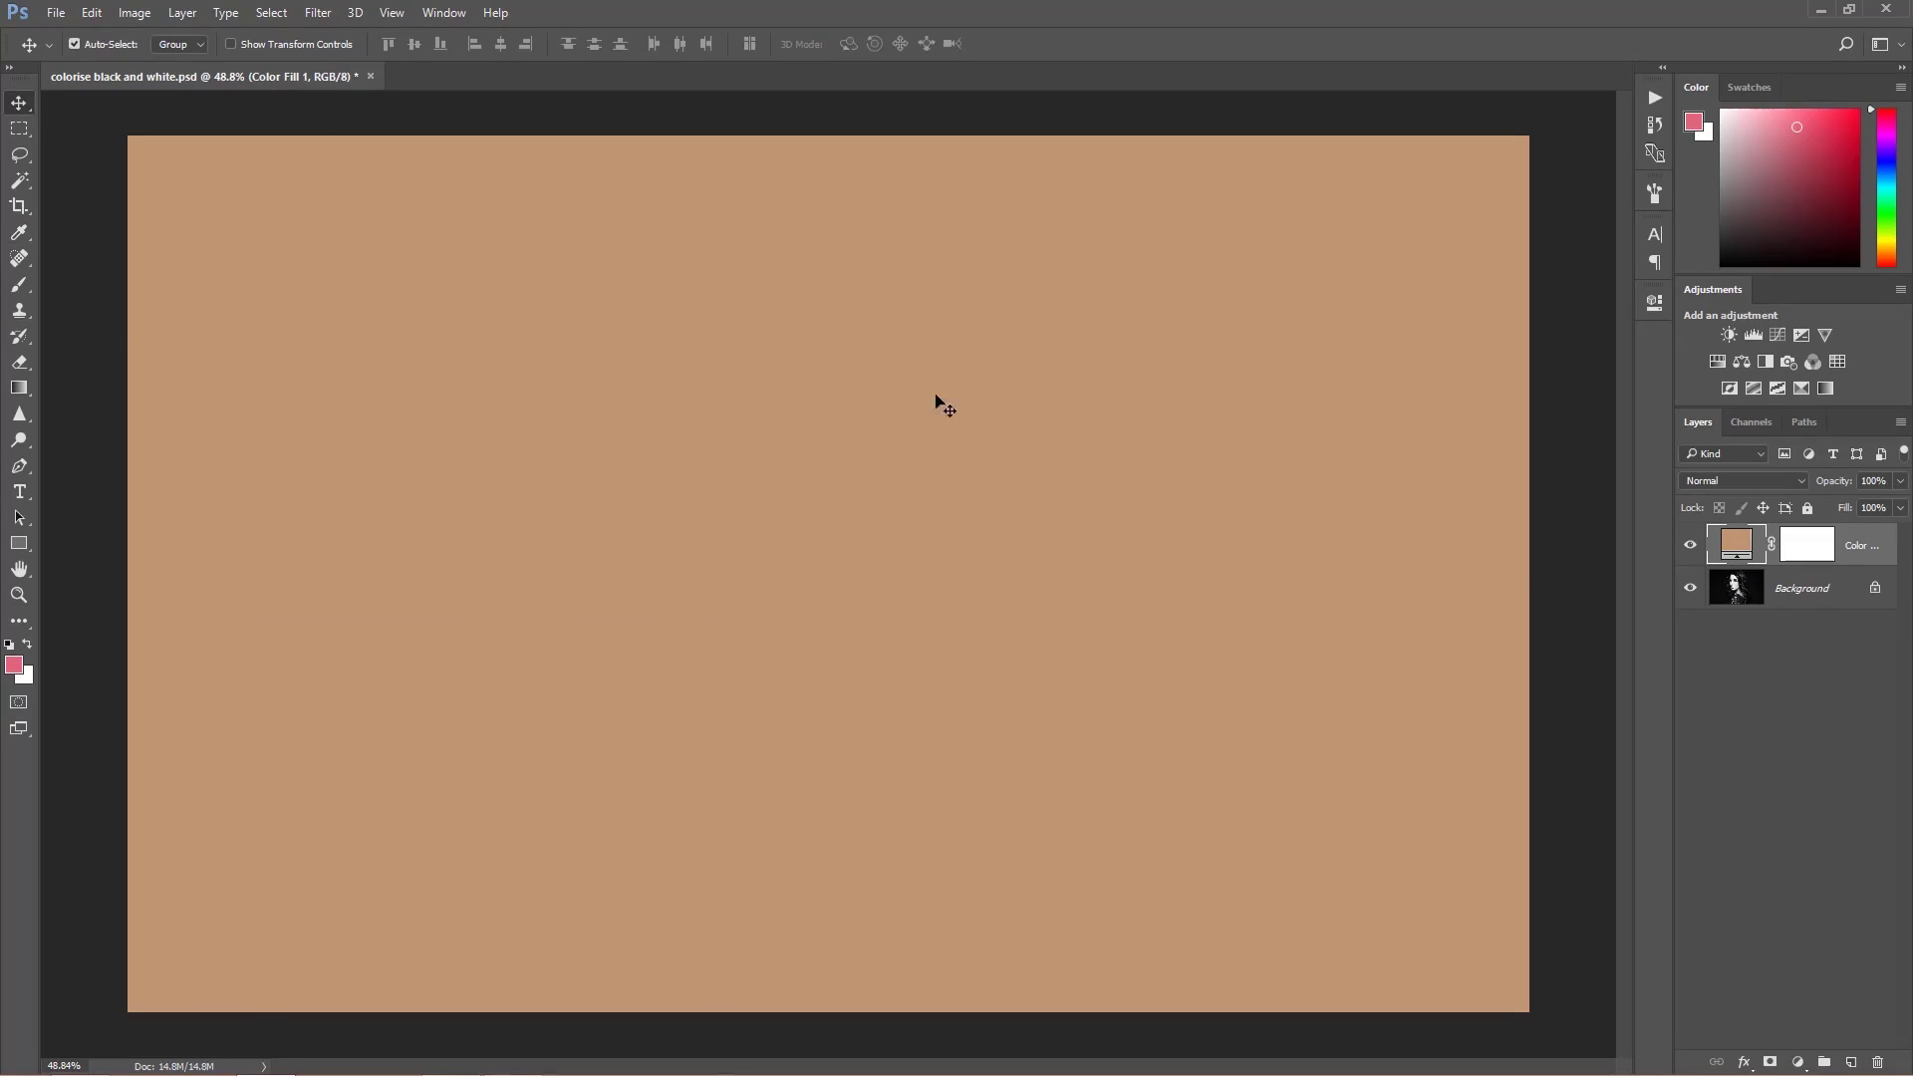
left_click(1708, 479)
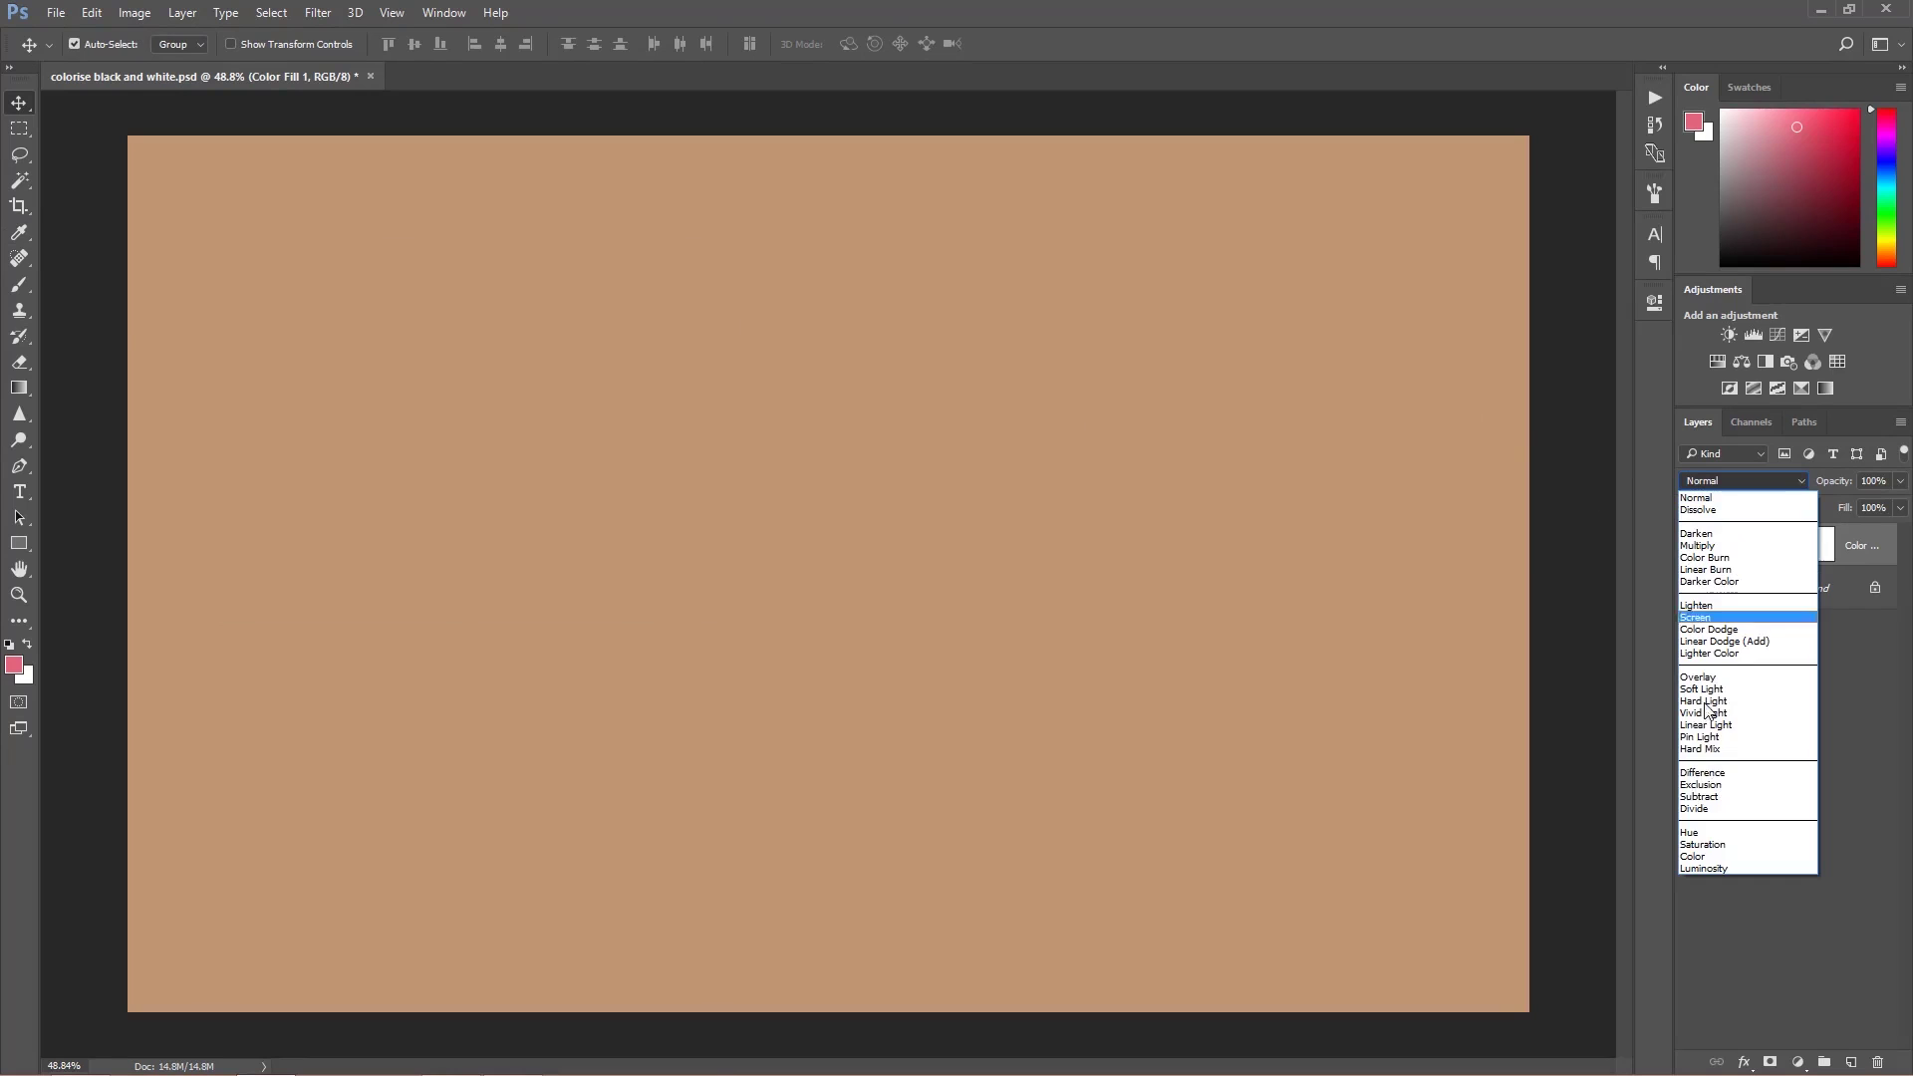
left_click(1699, 858)
left_click(1813, 548)
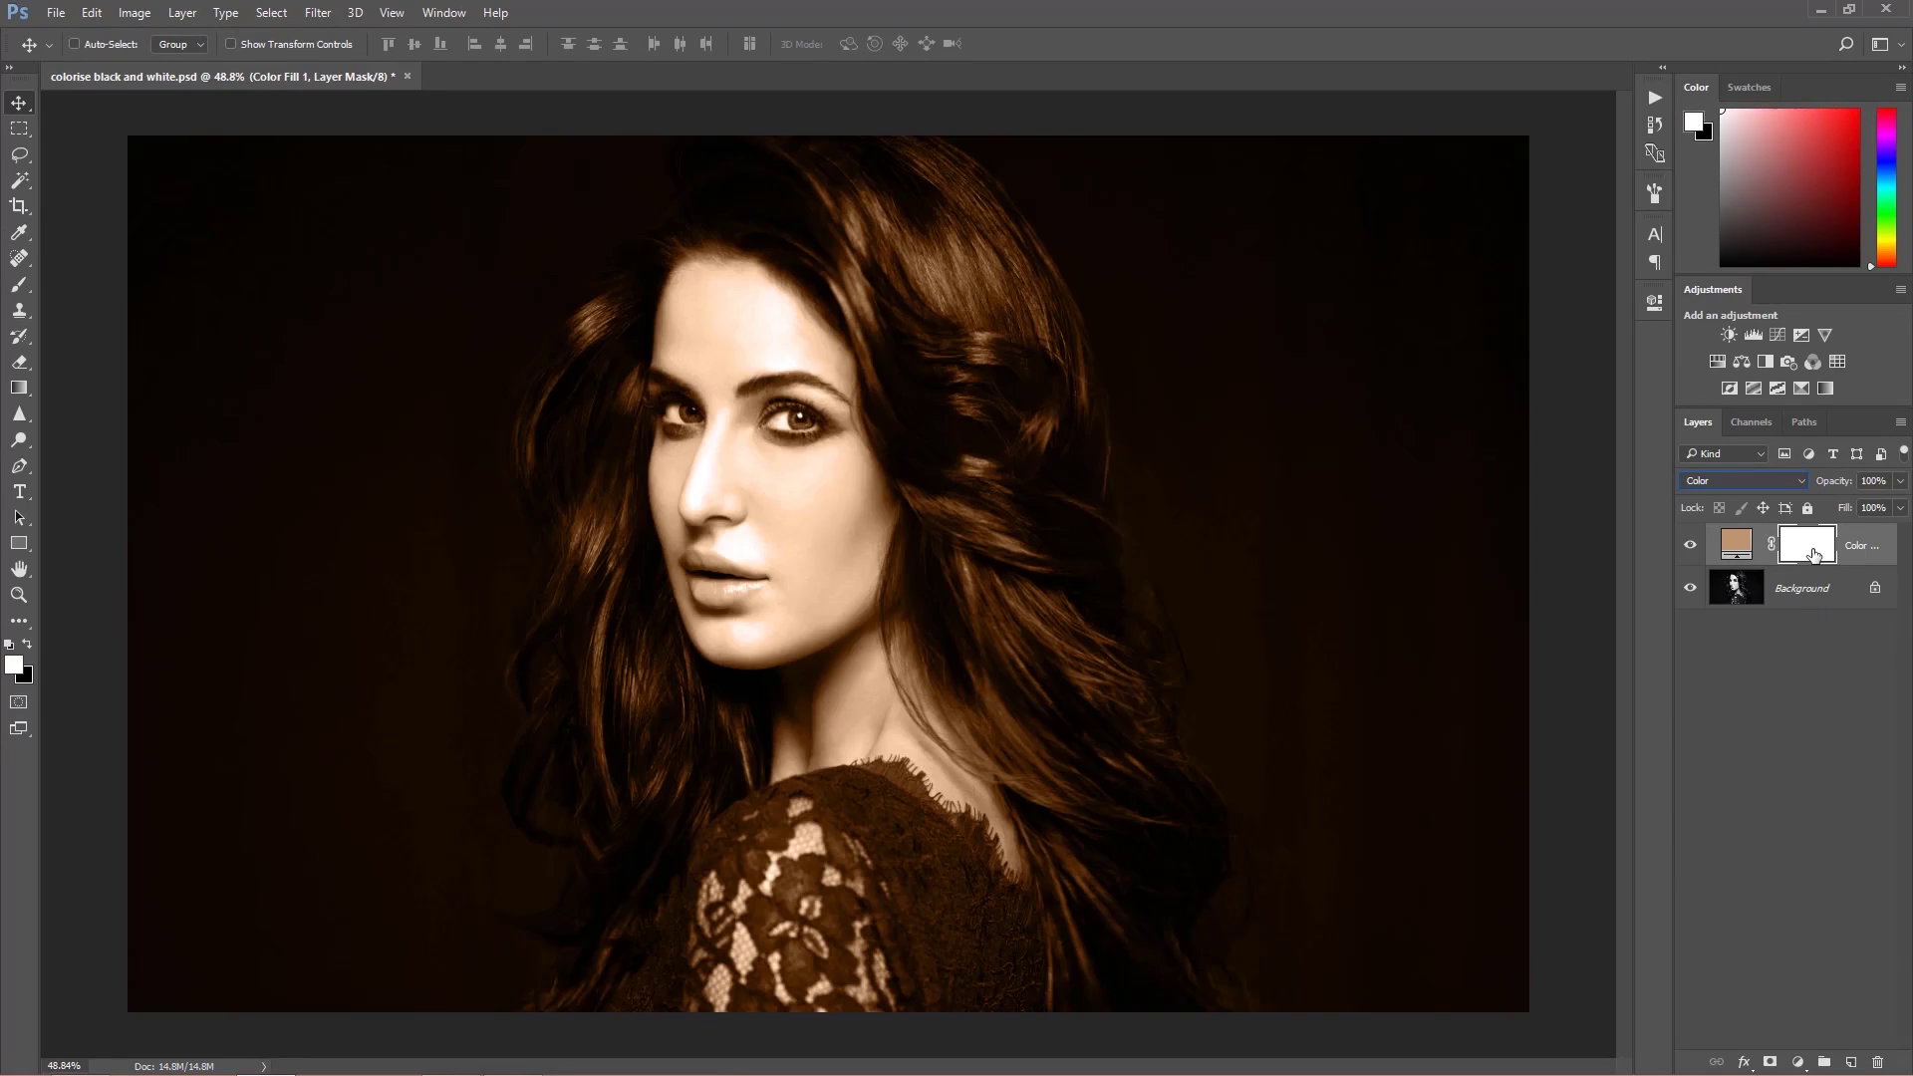
key("ctrl+i")
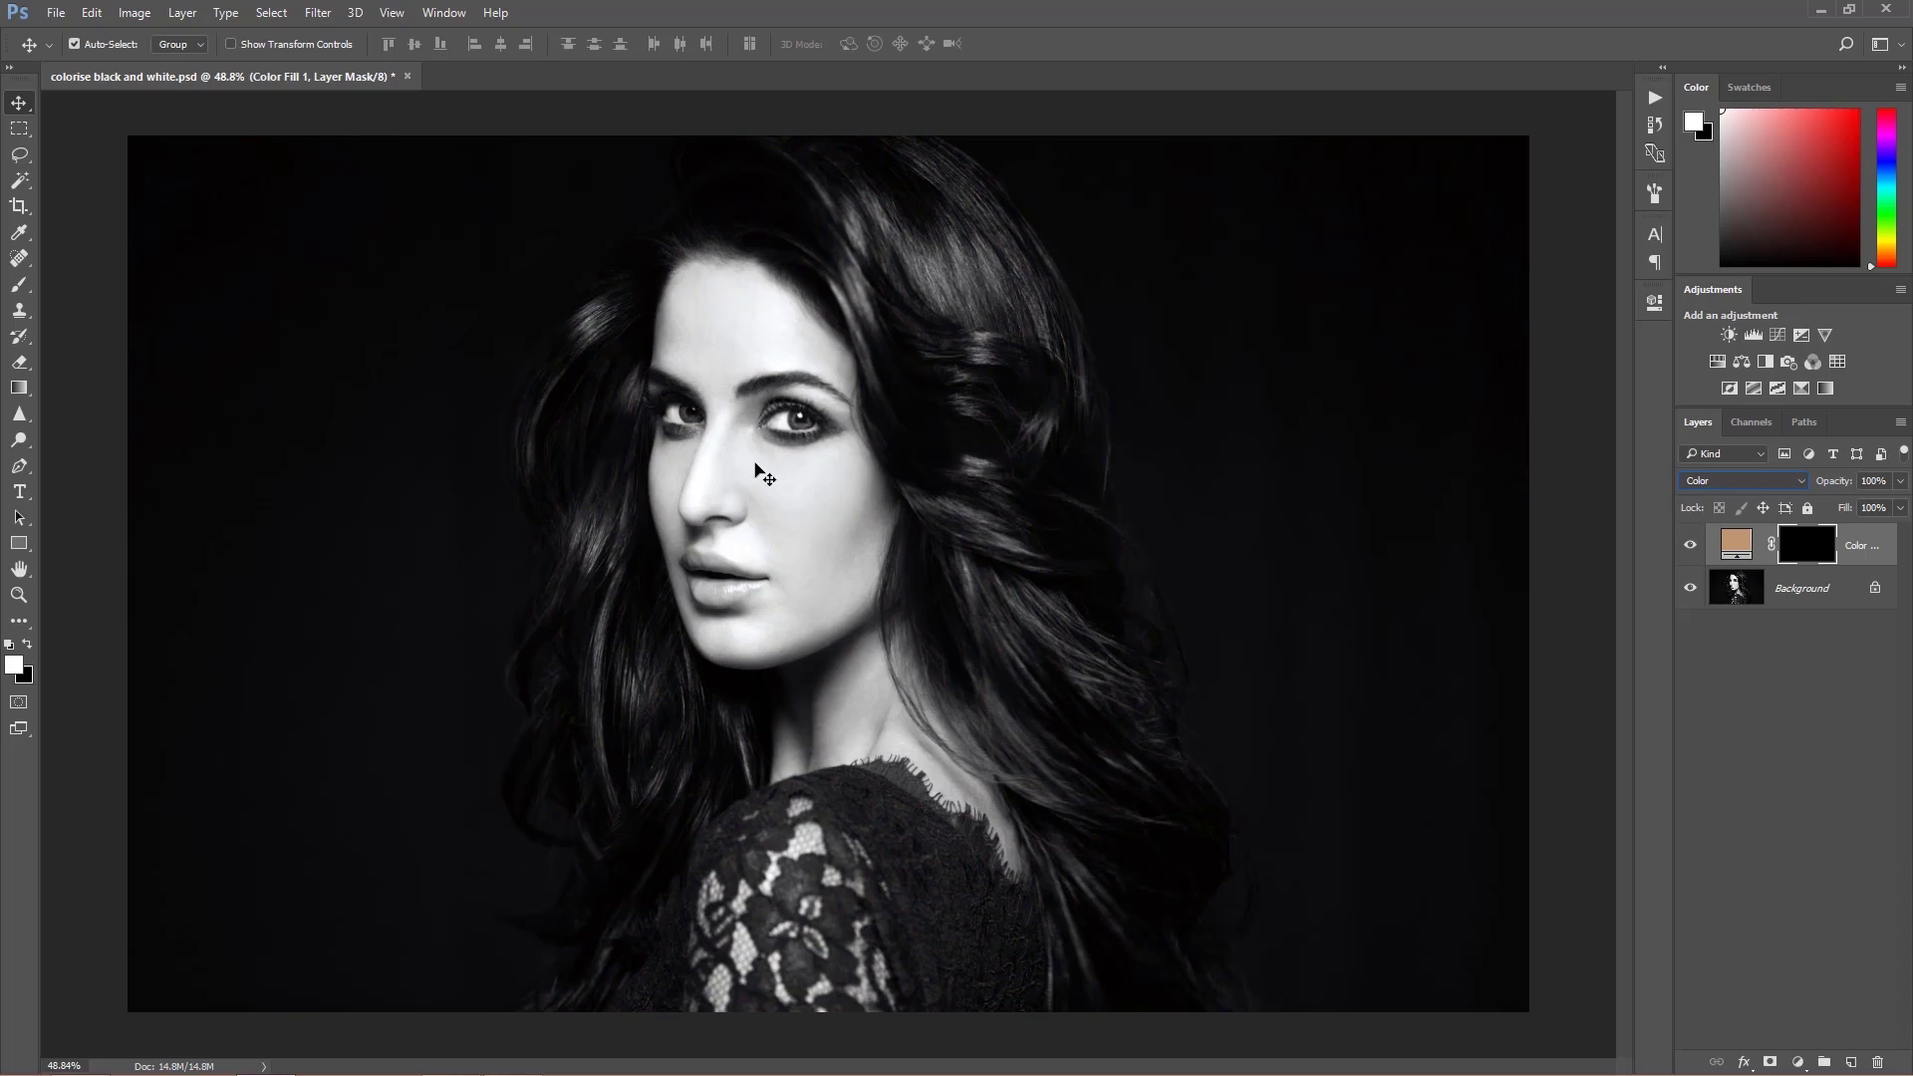
Step: Paint white on the skin fill's mask to reveal tan over the face, neck and arm skin
left_click(1039, 473)
left_click(1799, 546)
key("b")
mouse_move(811, 504)
left_mouse_down()
mouse_move(837, 468)
mouse_move(779, 535)
mouse_move(855, 477)
mouse_move(837, 491)
mouse_move(717, 439)
mouse_move(742, 532)
left_mouse_up()
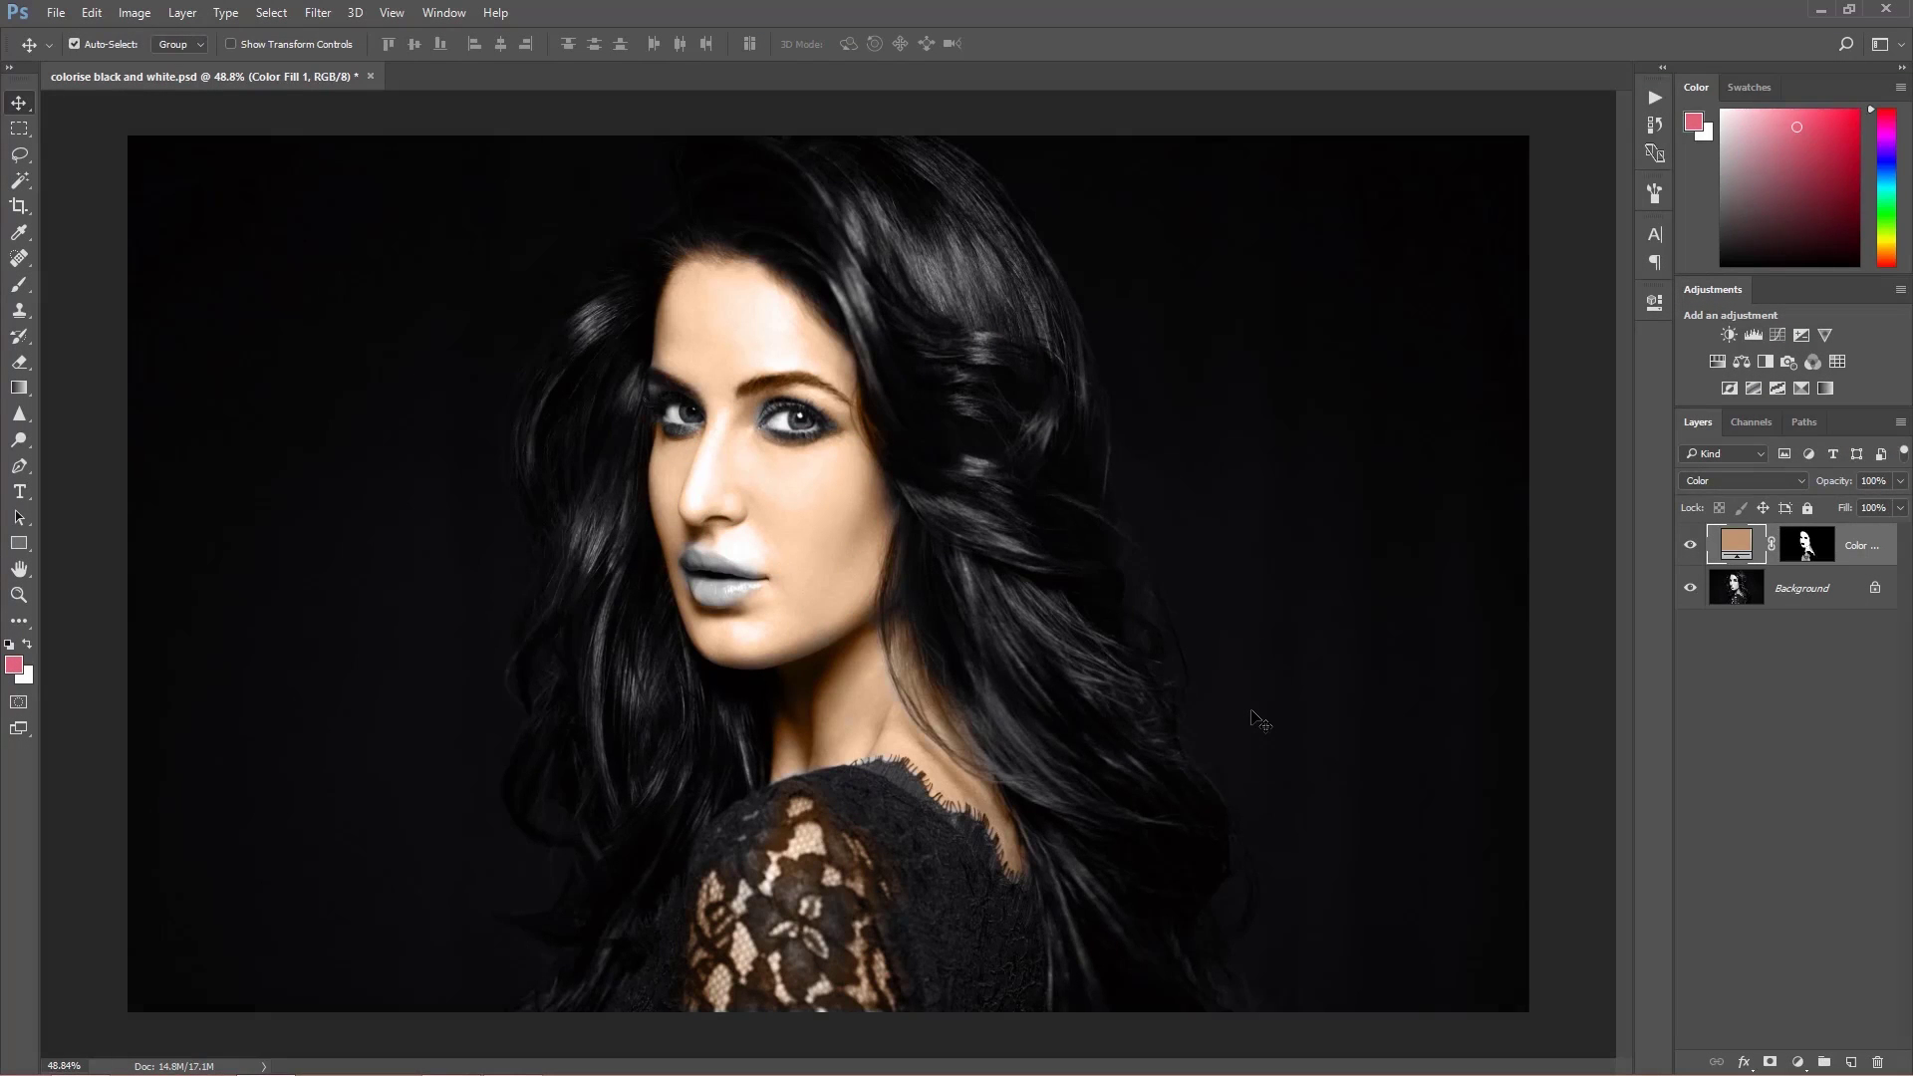
right_click(1870, 561)
Step: Set the skin fill's Underlying Layer Blend If split sliders to 48/75 and 200/255
left_click(1634, 157)
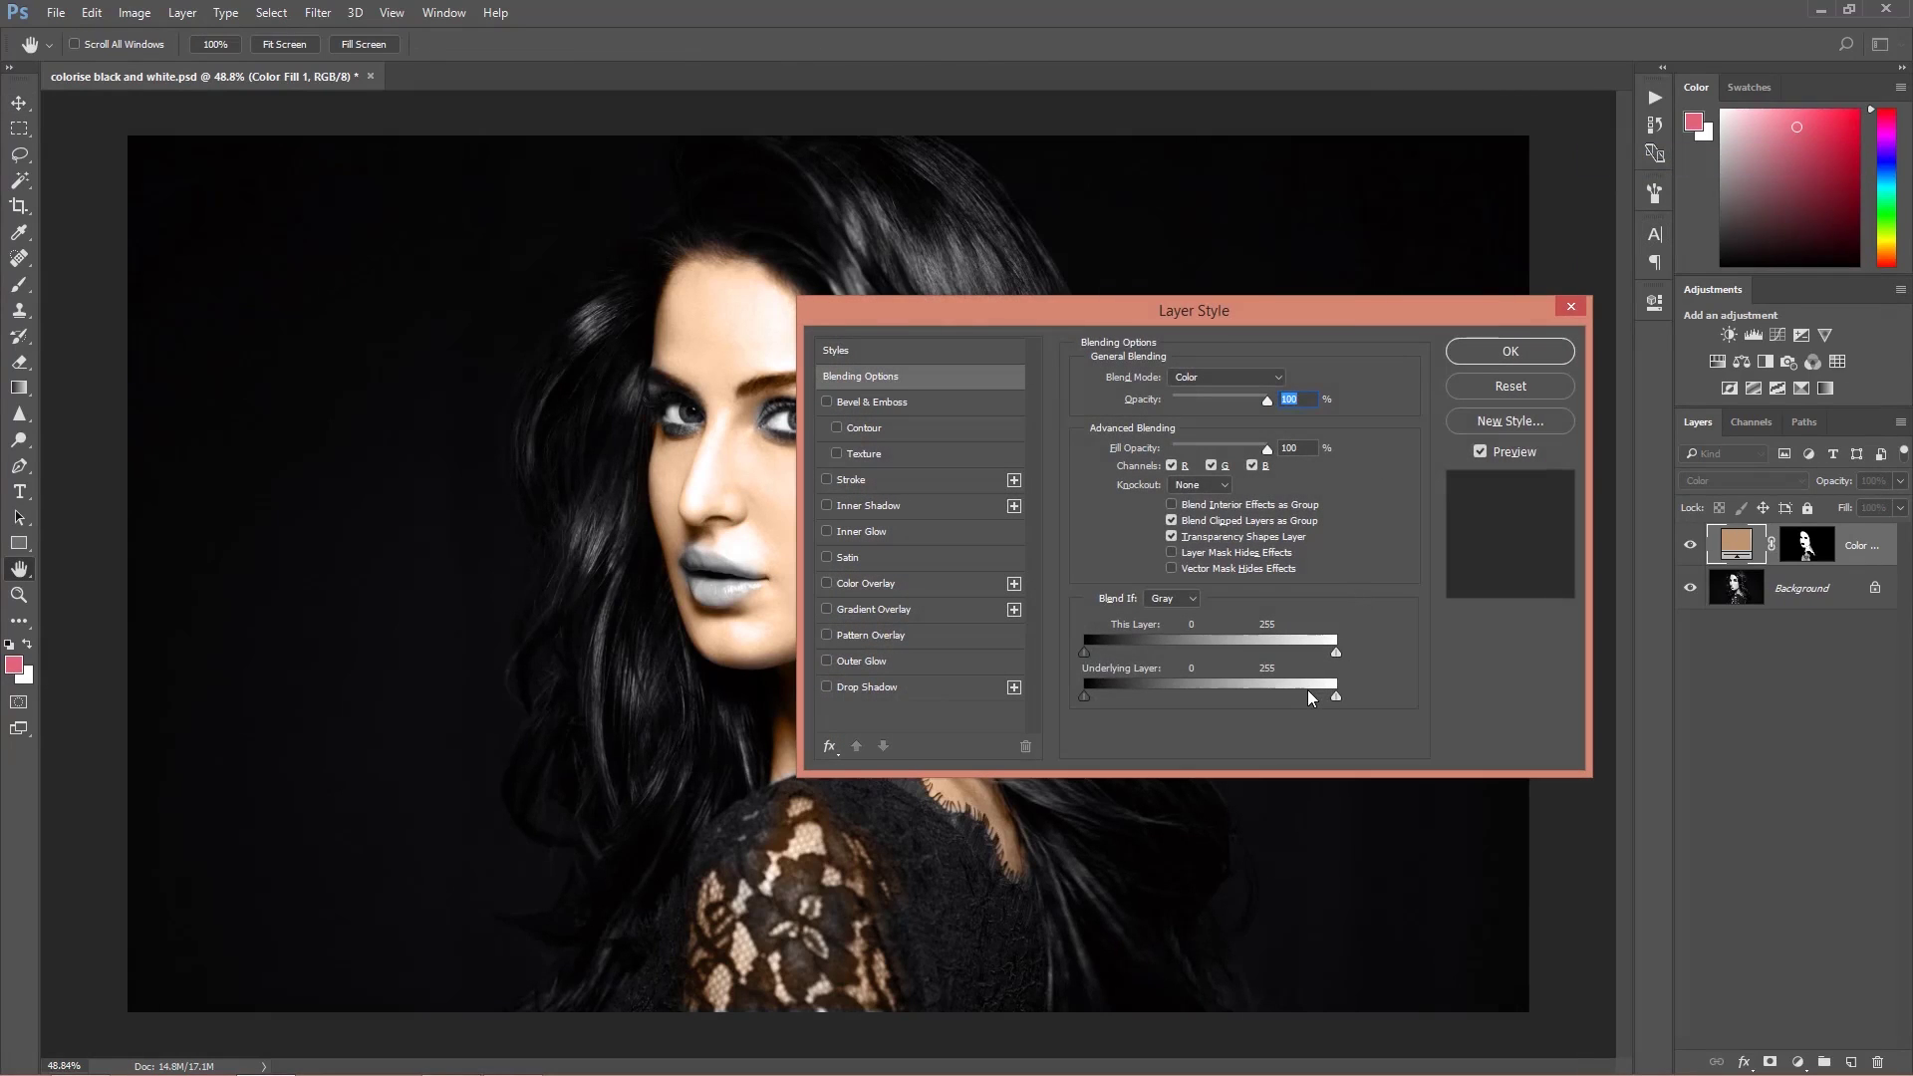
left_click_drag(1308, 691, 1283, 696)
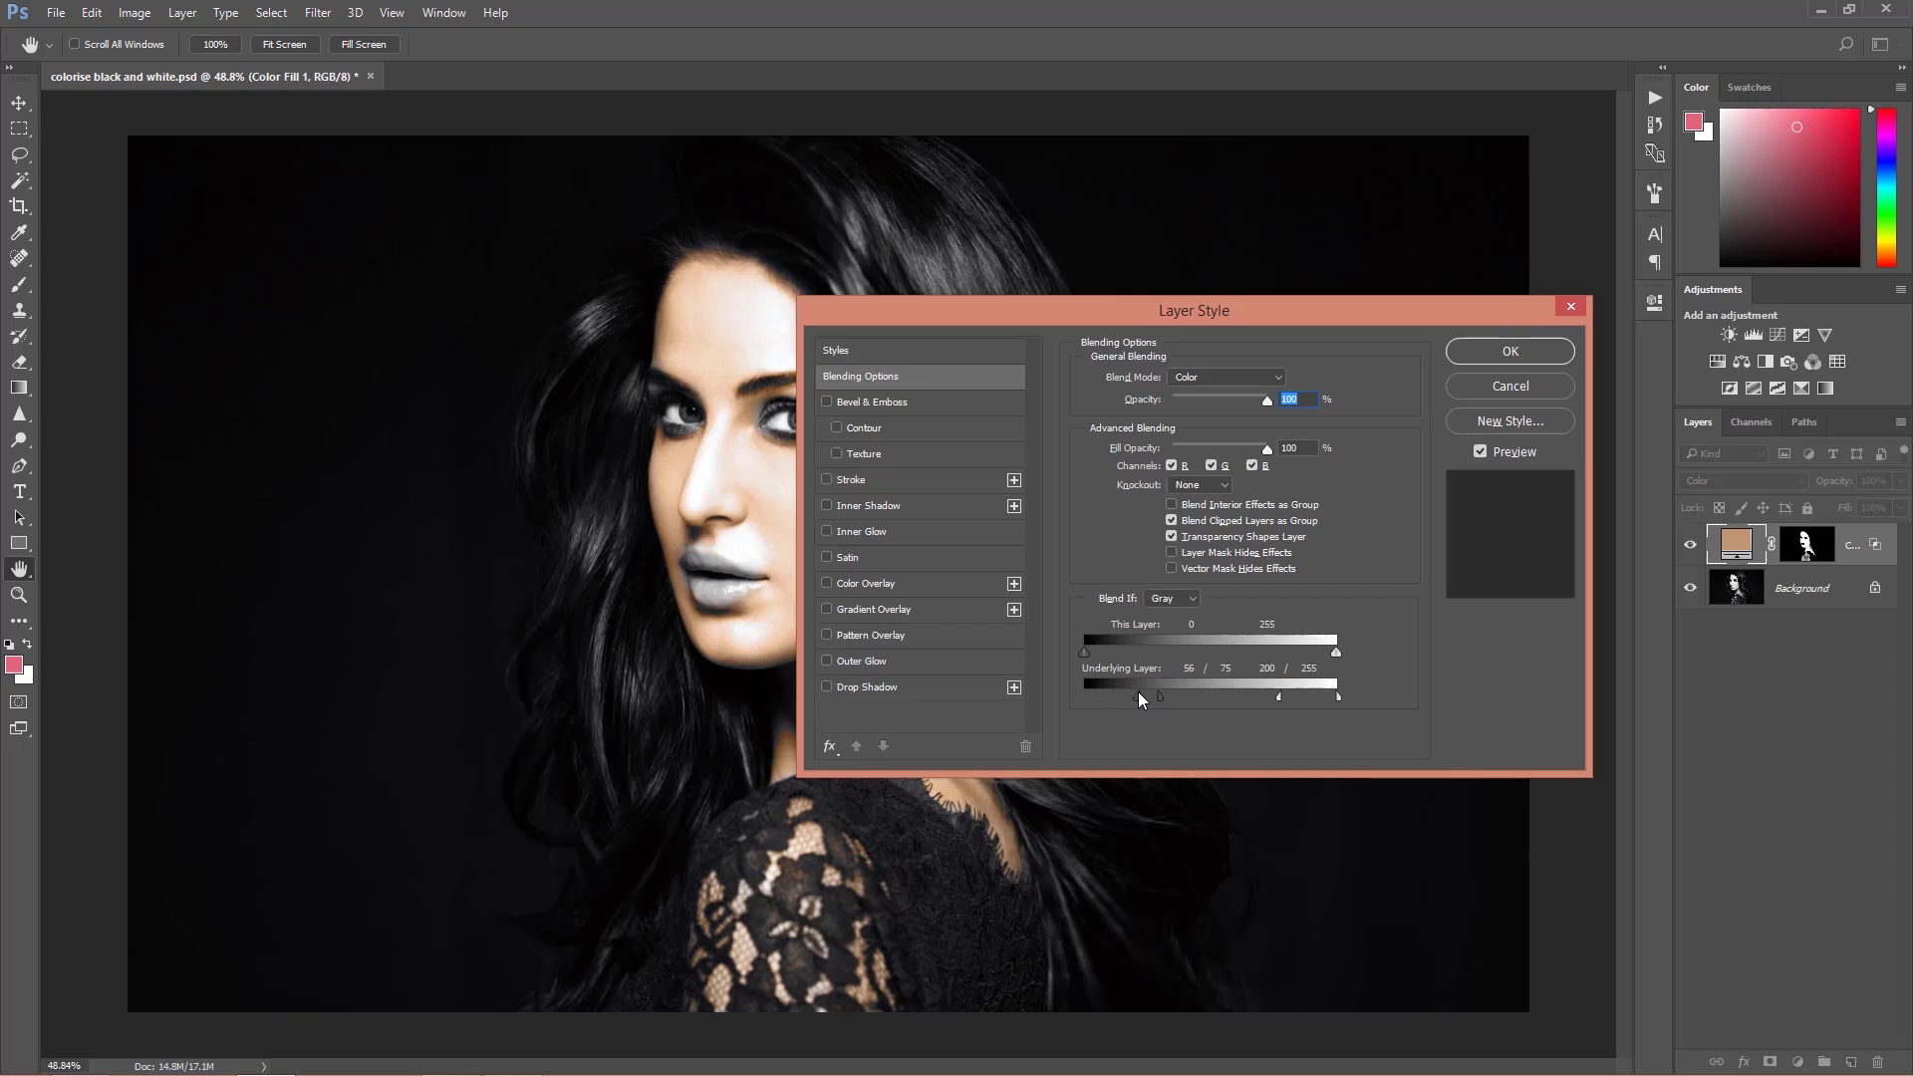
left_click(1519, 353)
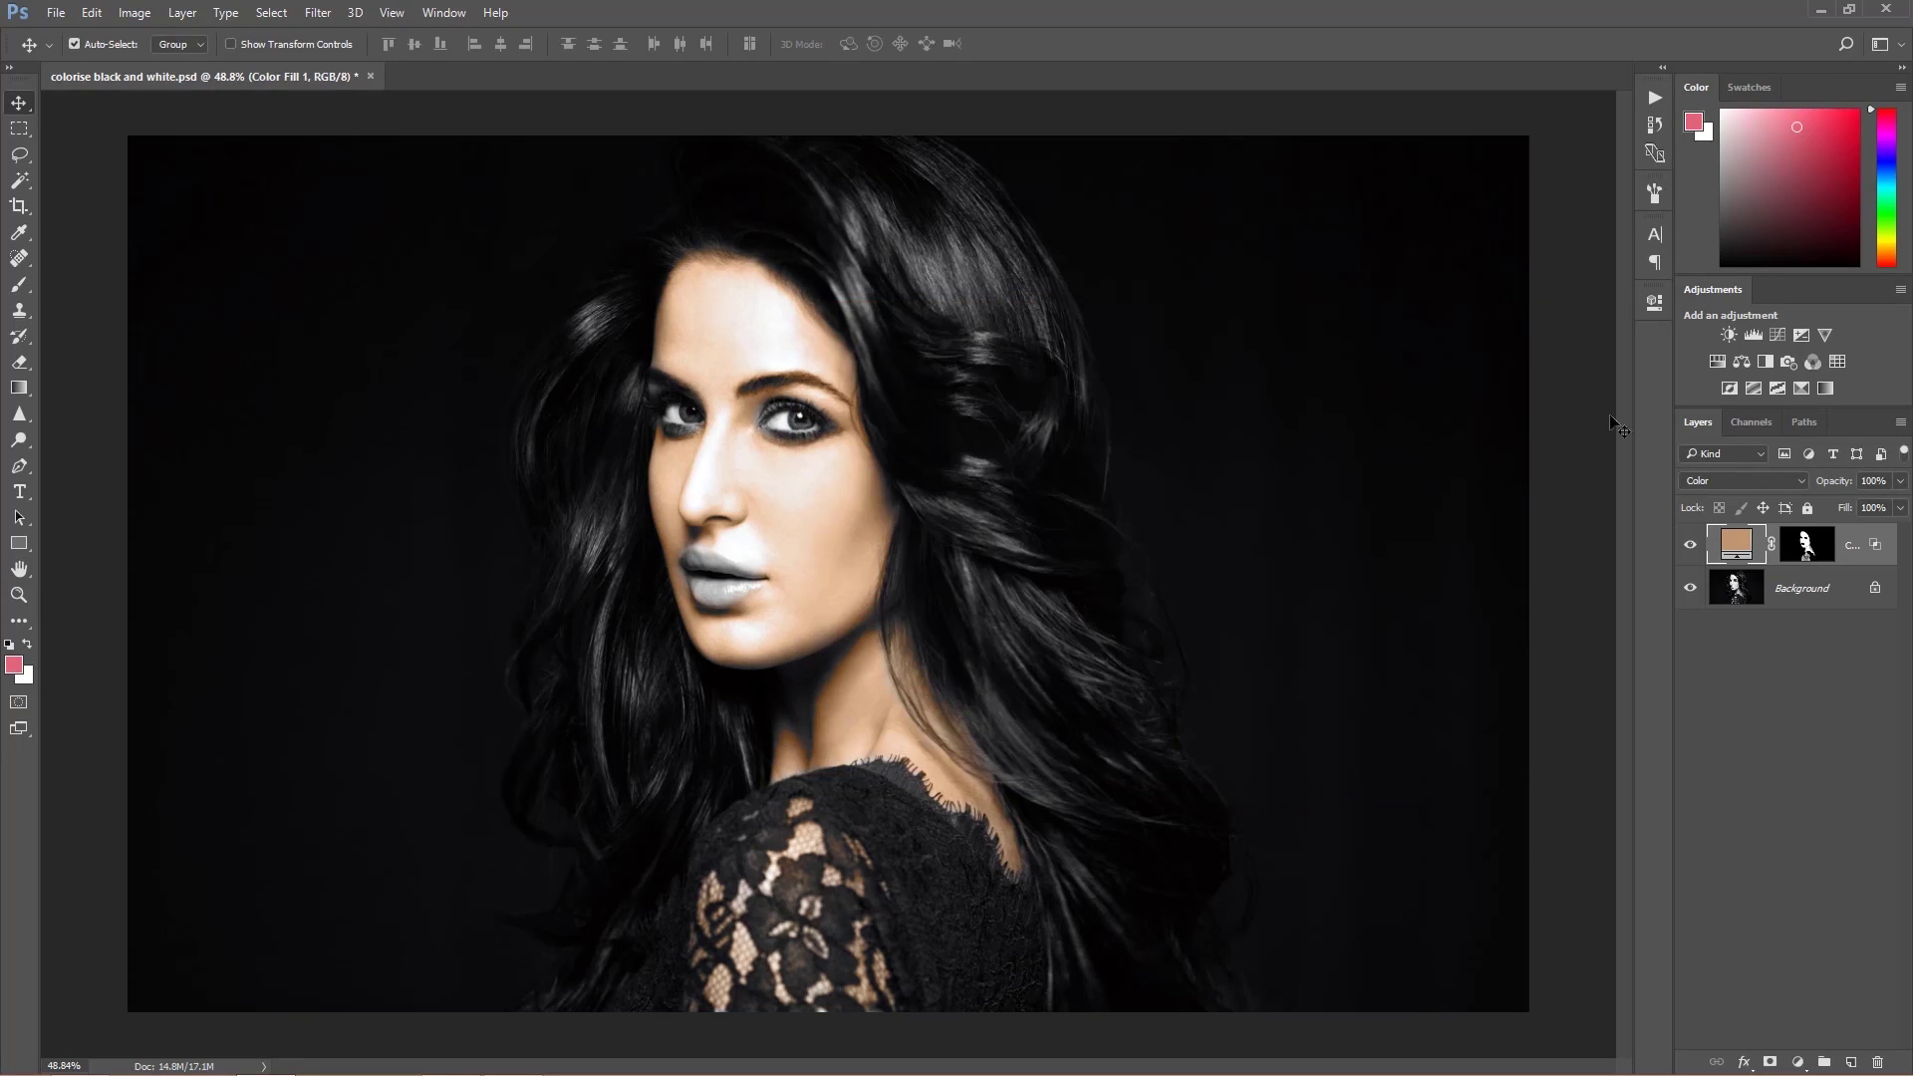
Step: Add a pink #e3657a Solid Color fill layer in Multiply mode with an inverted black mask
left_click(1690, 545)
left_click(1799, 1063)
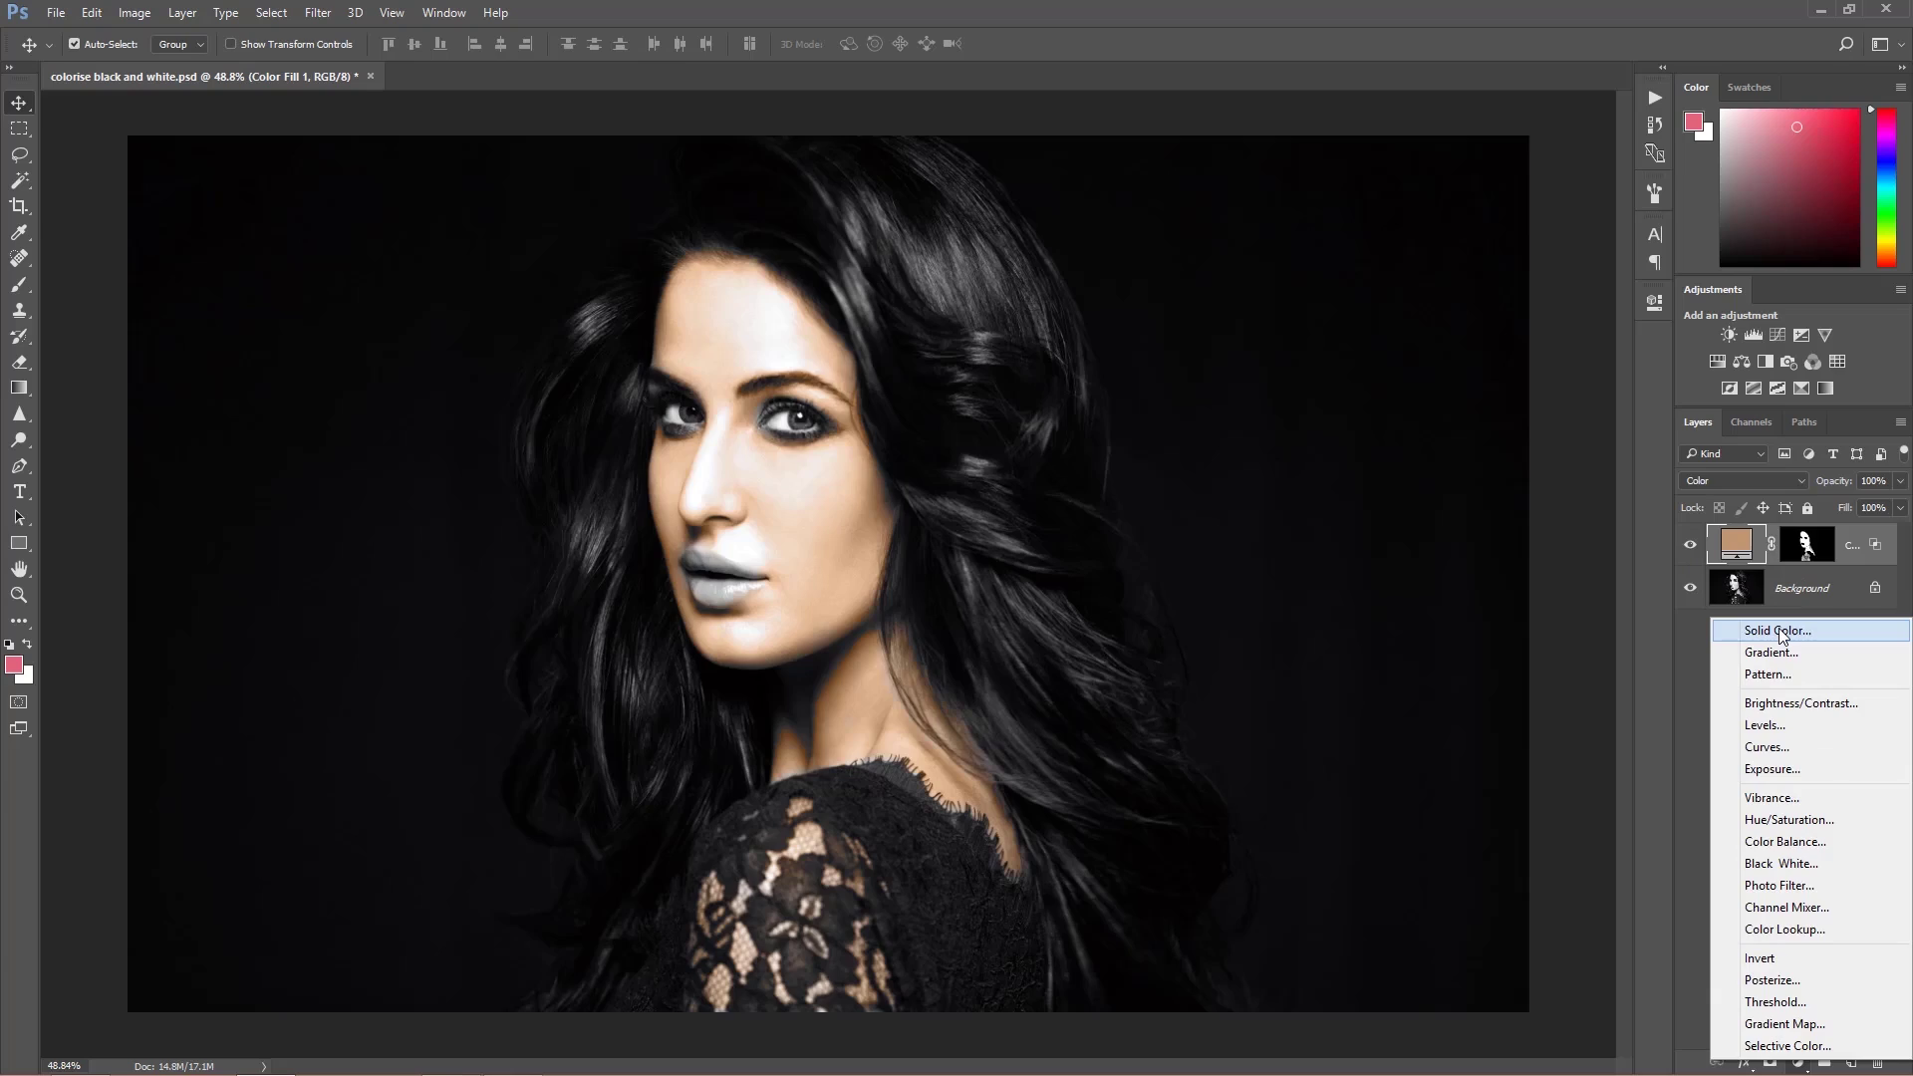
left_click(1782, 630)
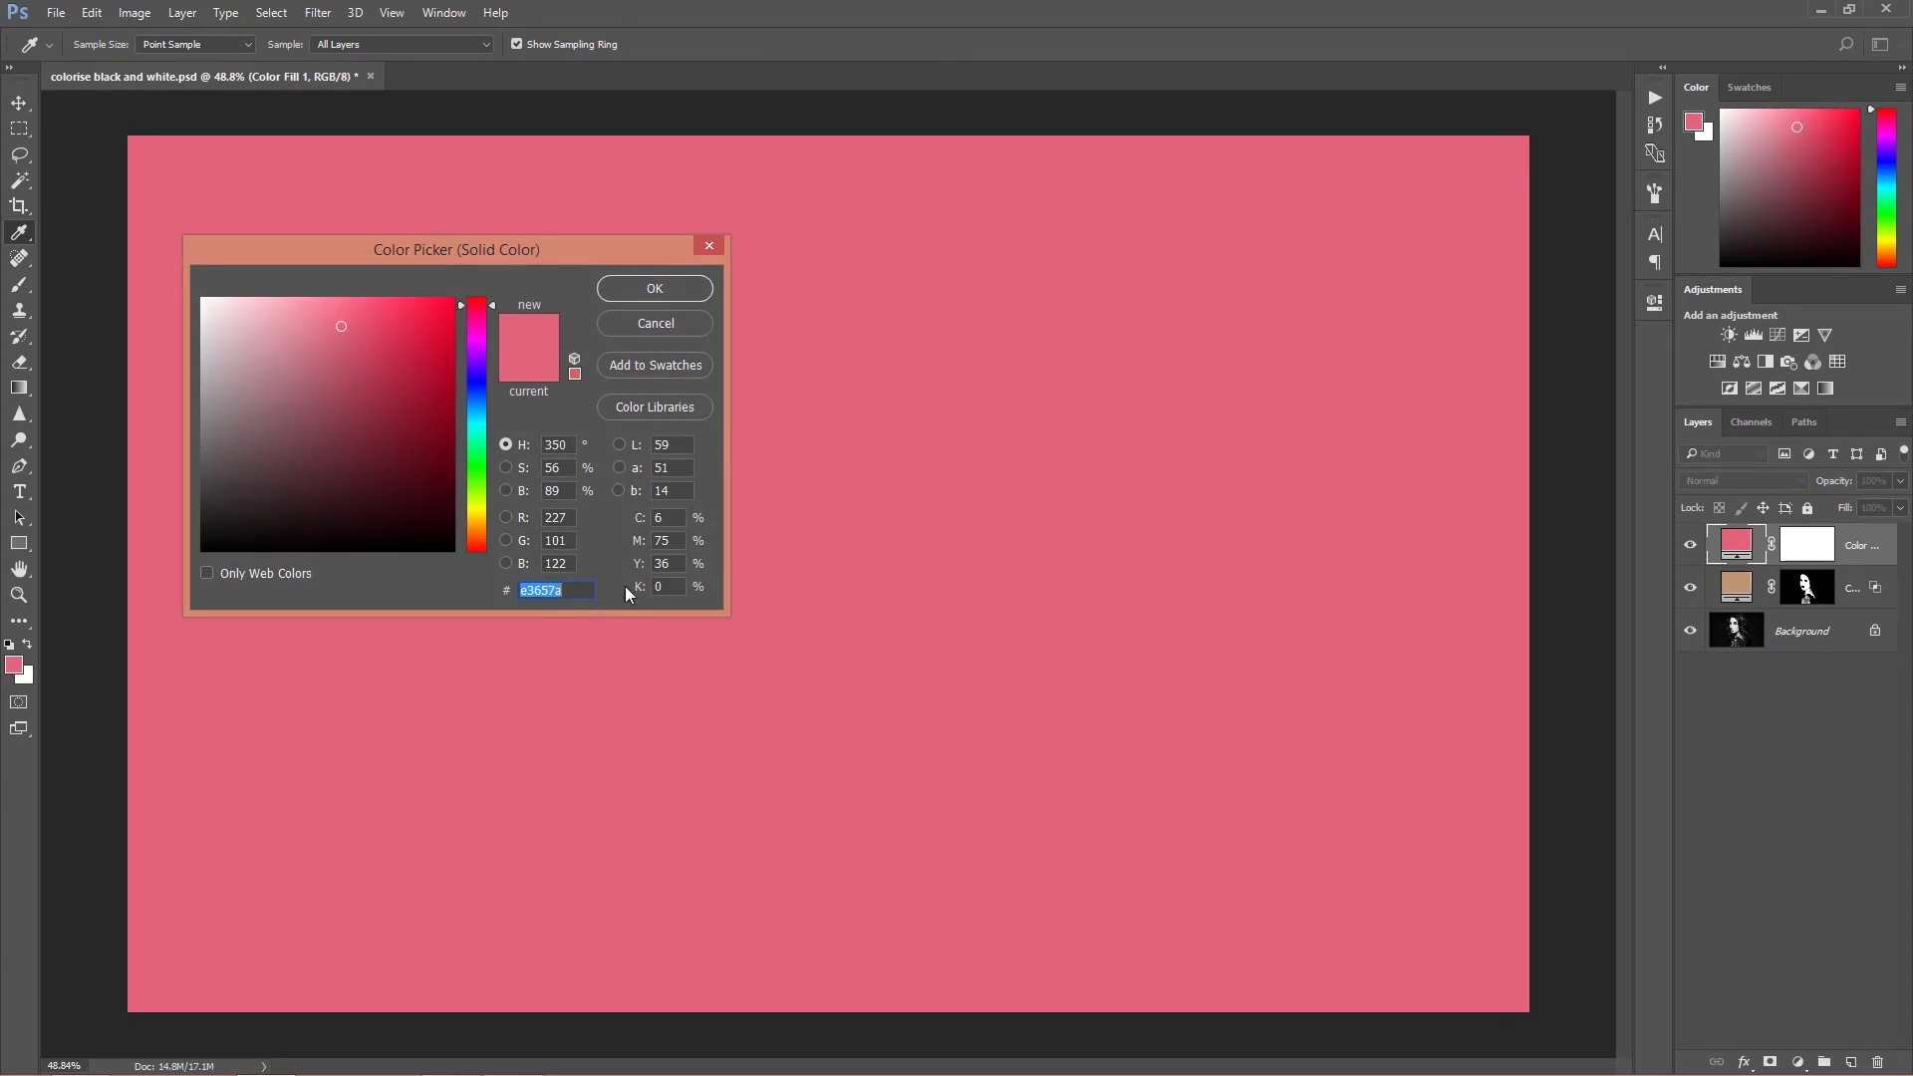
left_click(672, 289)
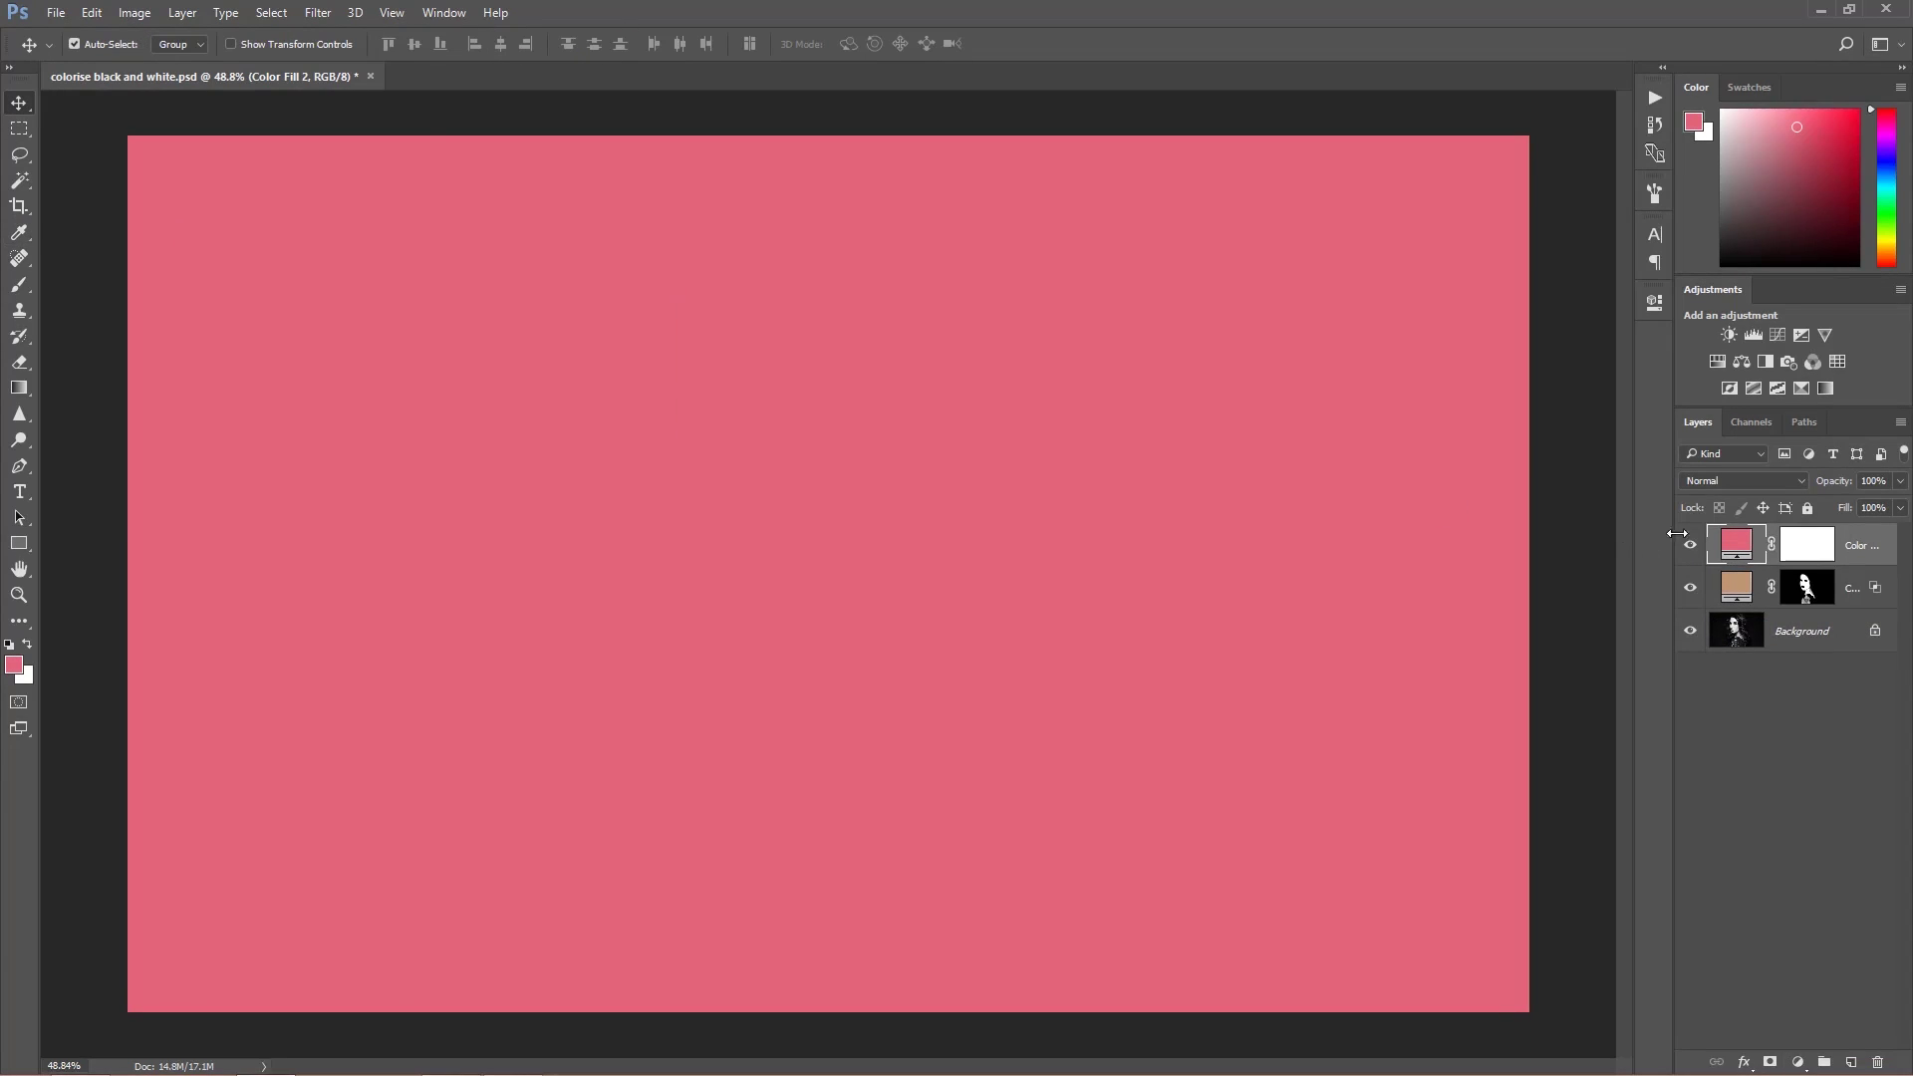
left_click(1824, 553)
key("ctrl+i")
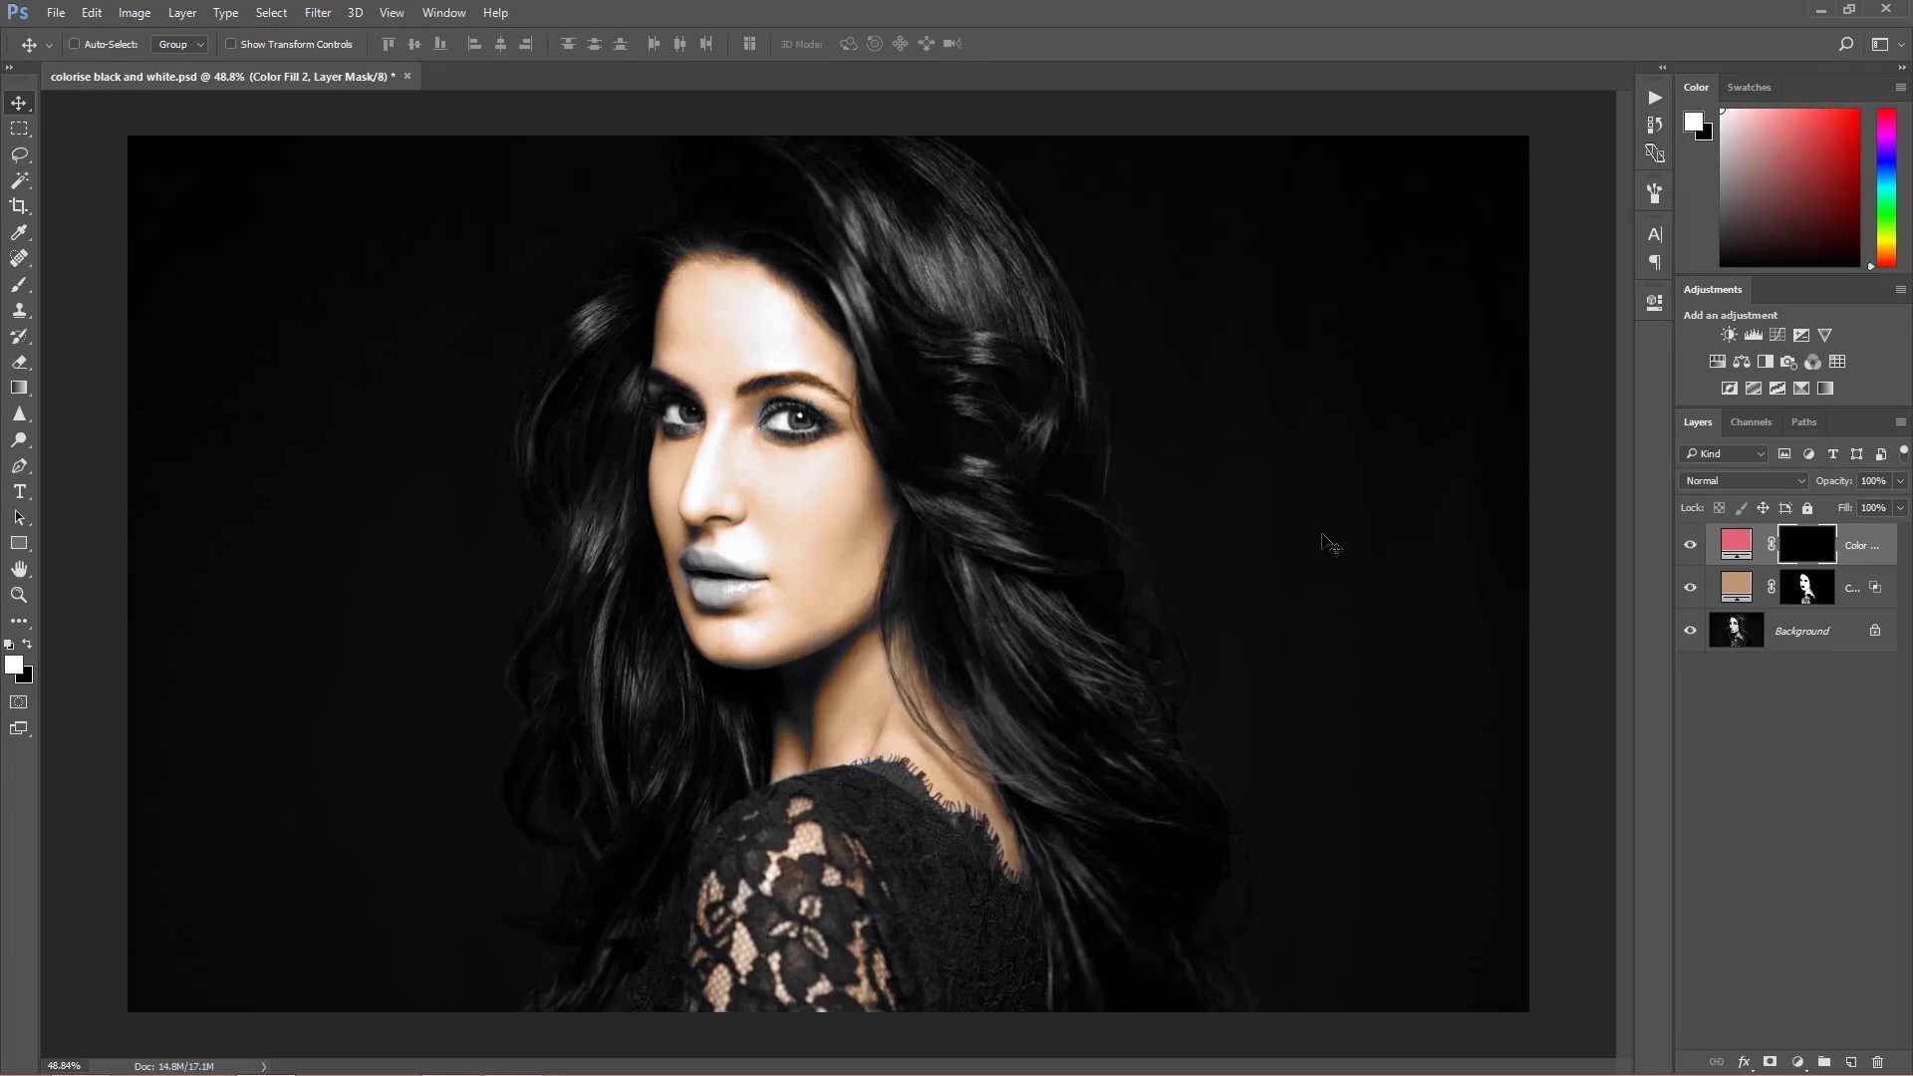
left_click(1734, 481)
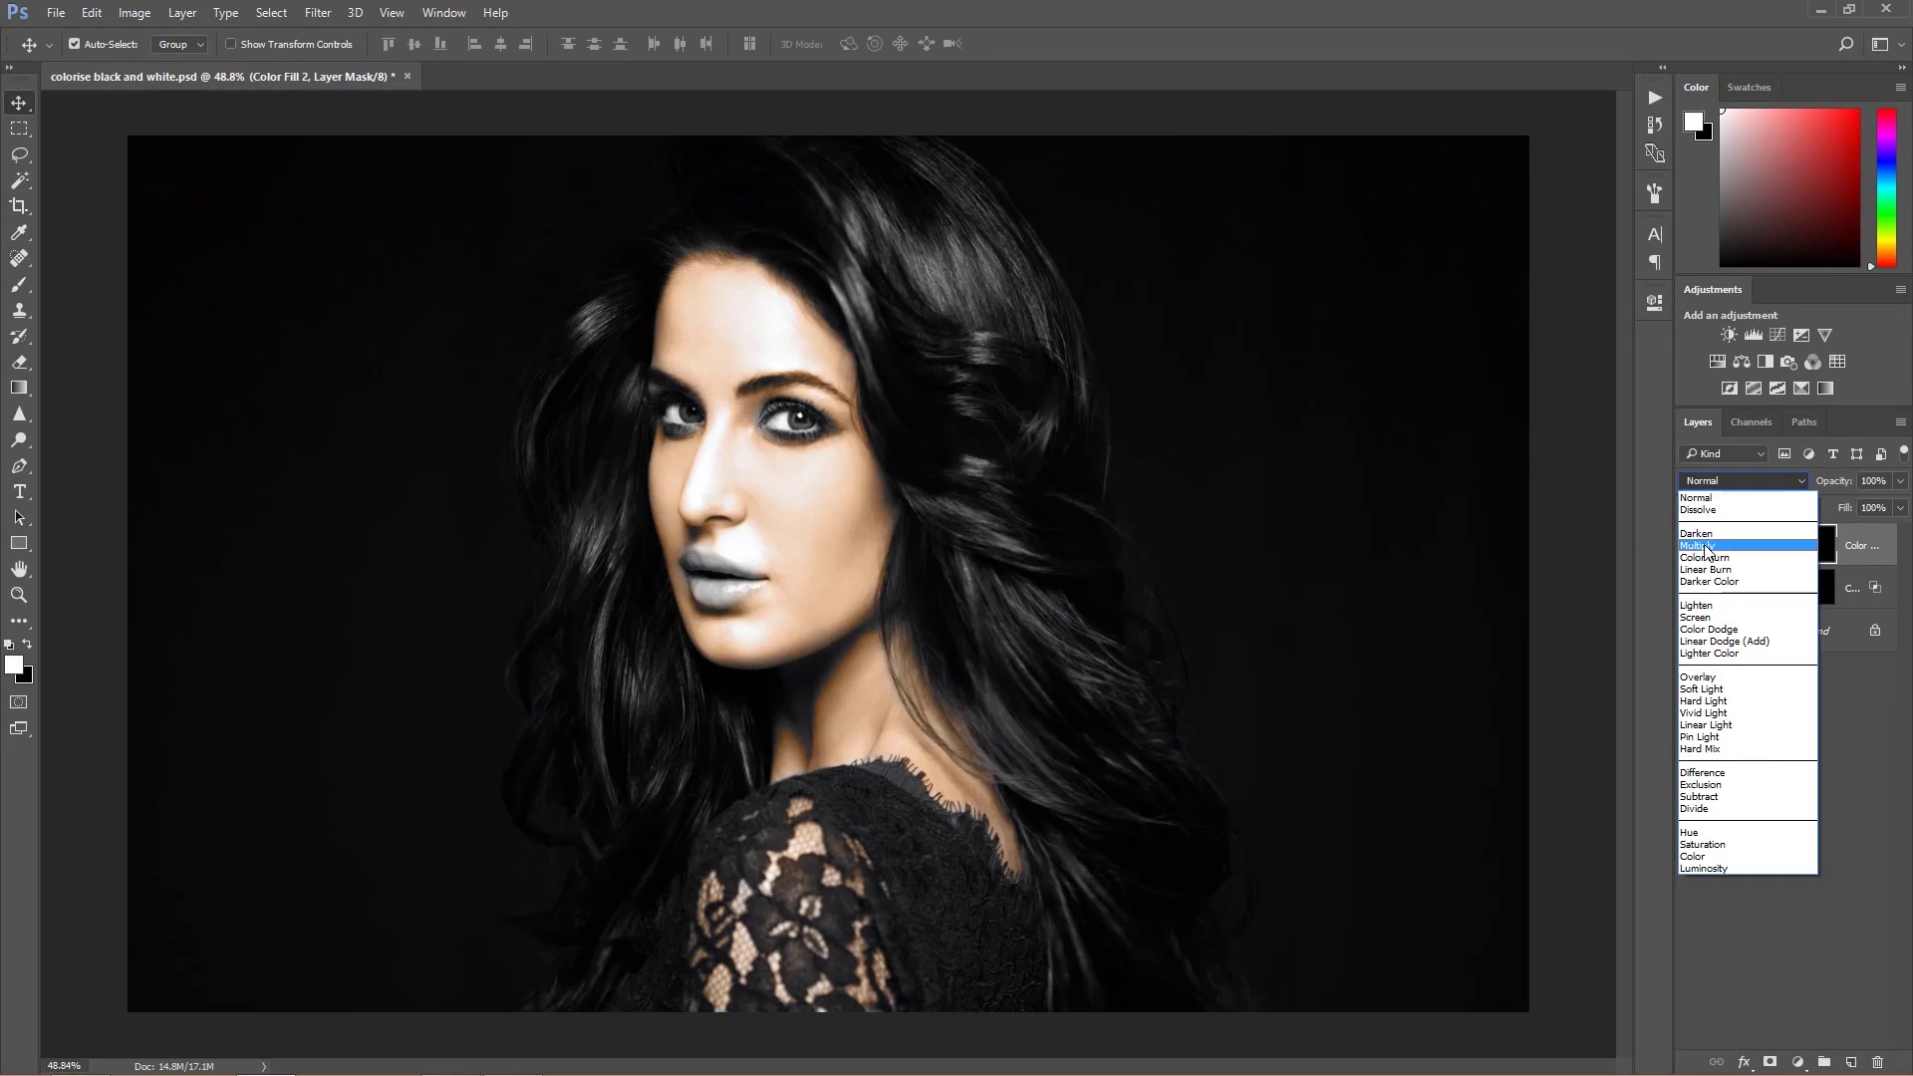
left_click(1706, 547)
scroll(709, 596, "up", 3)
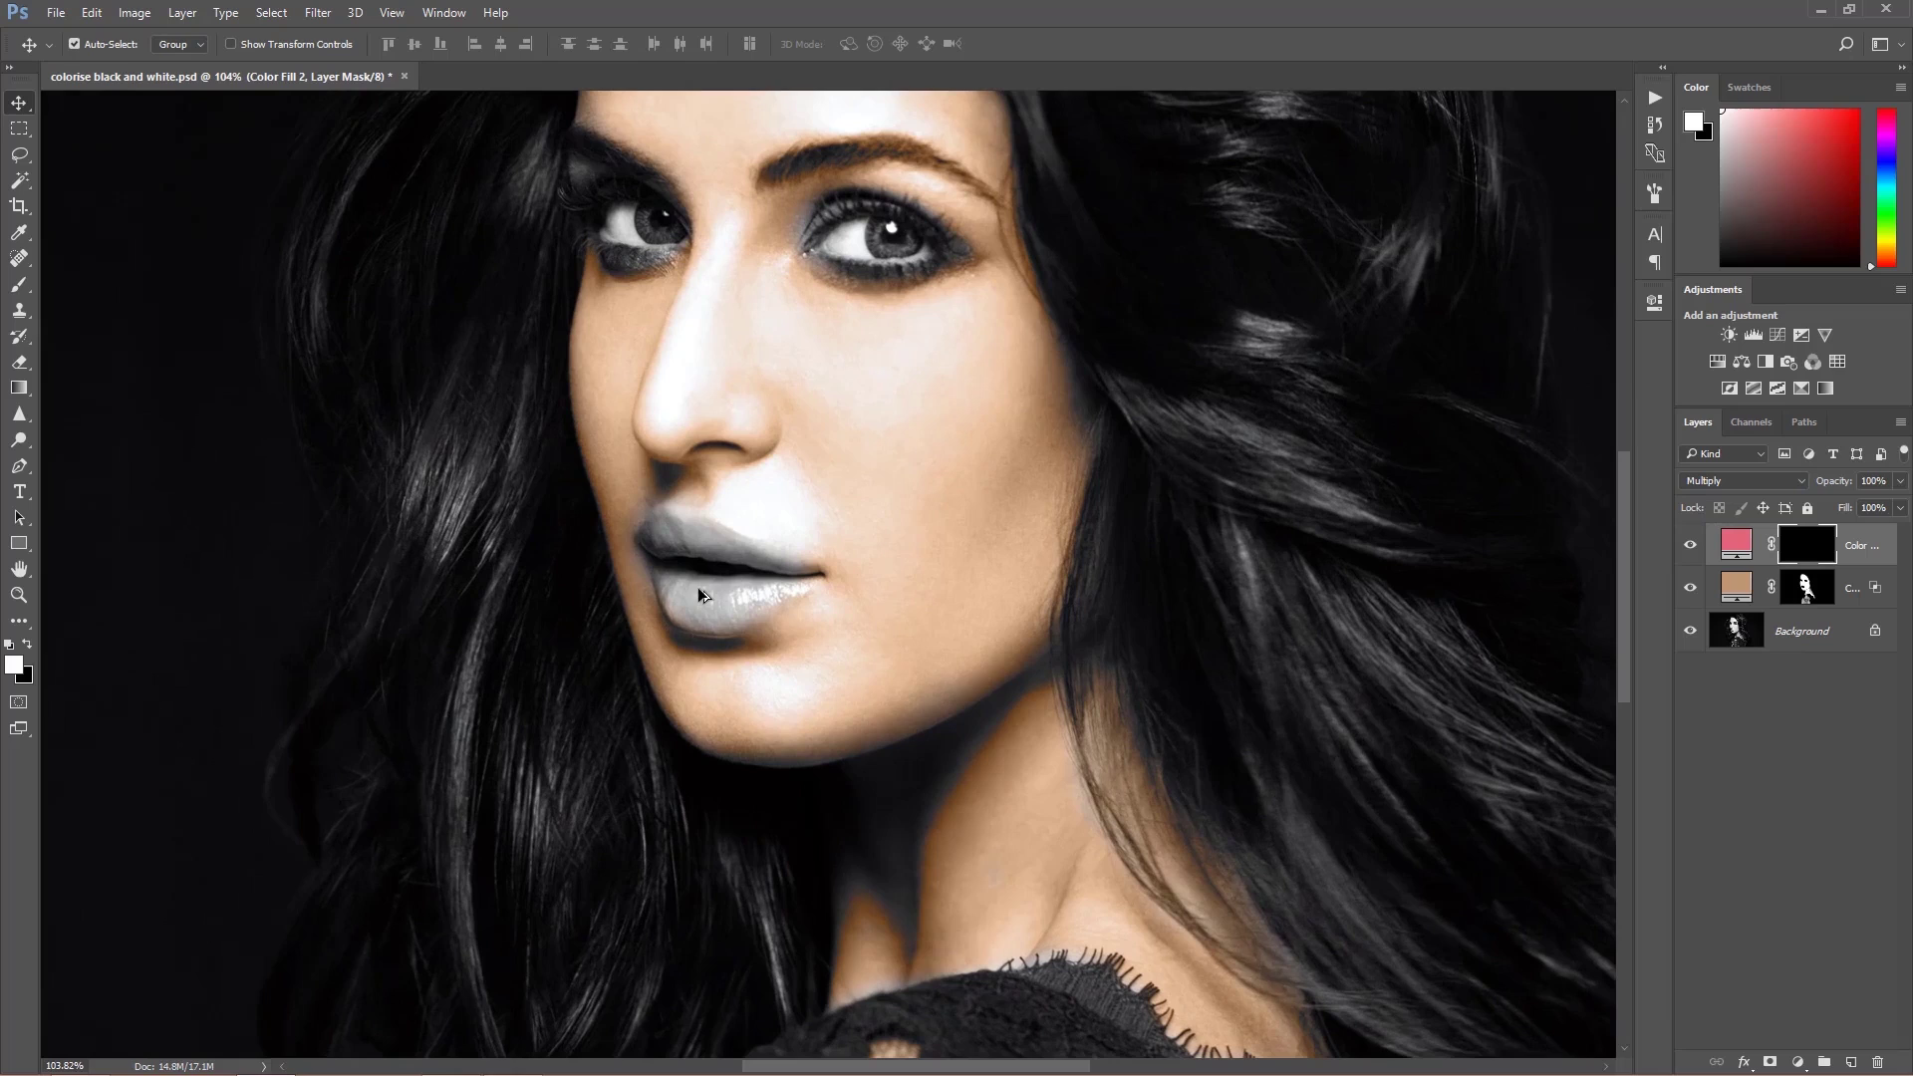
Step: Paint pink onto both lips on the mask and lower Color Fill 2's opacity to 79%
key("b")
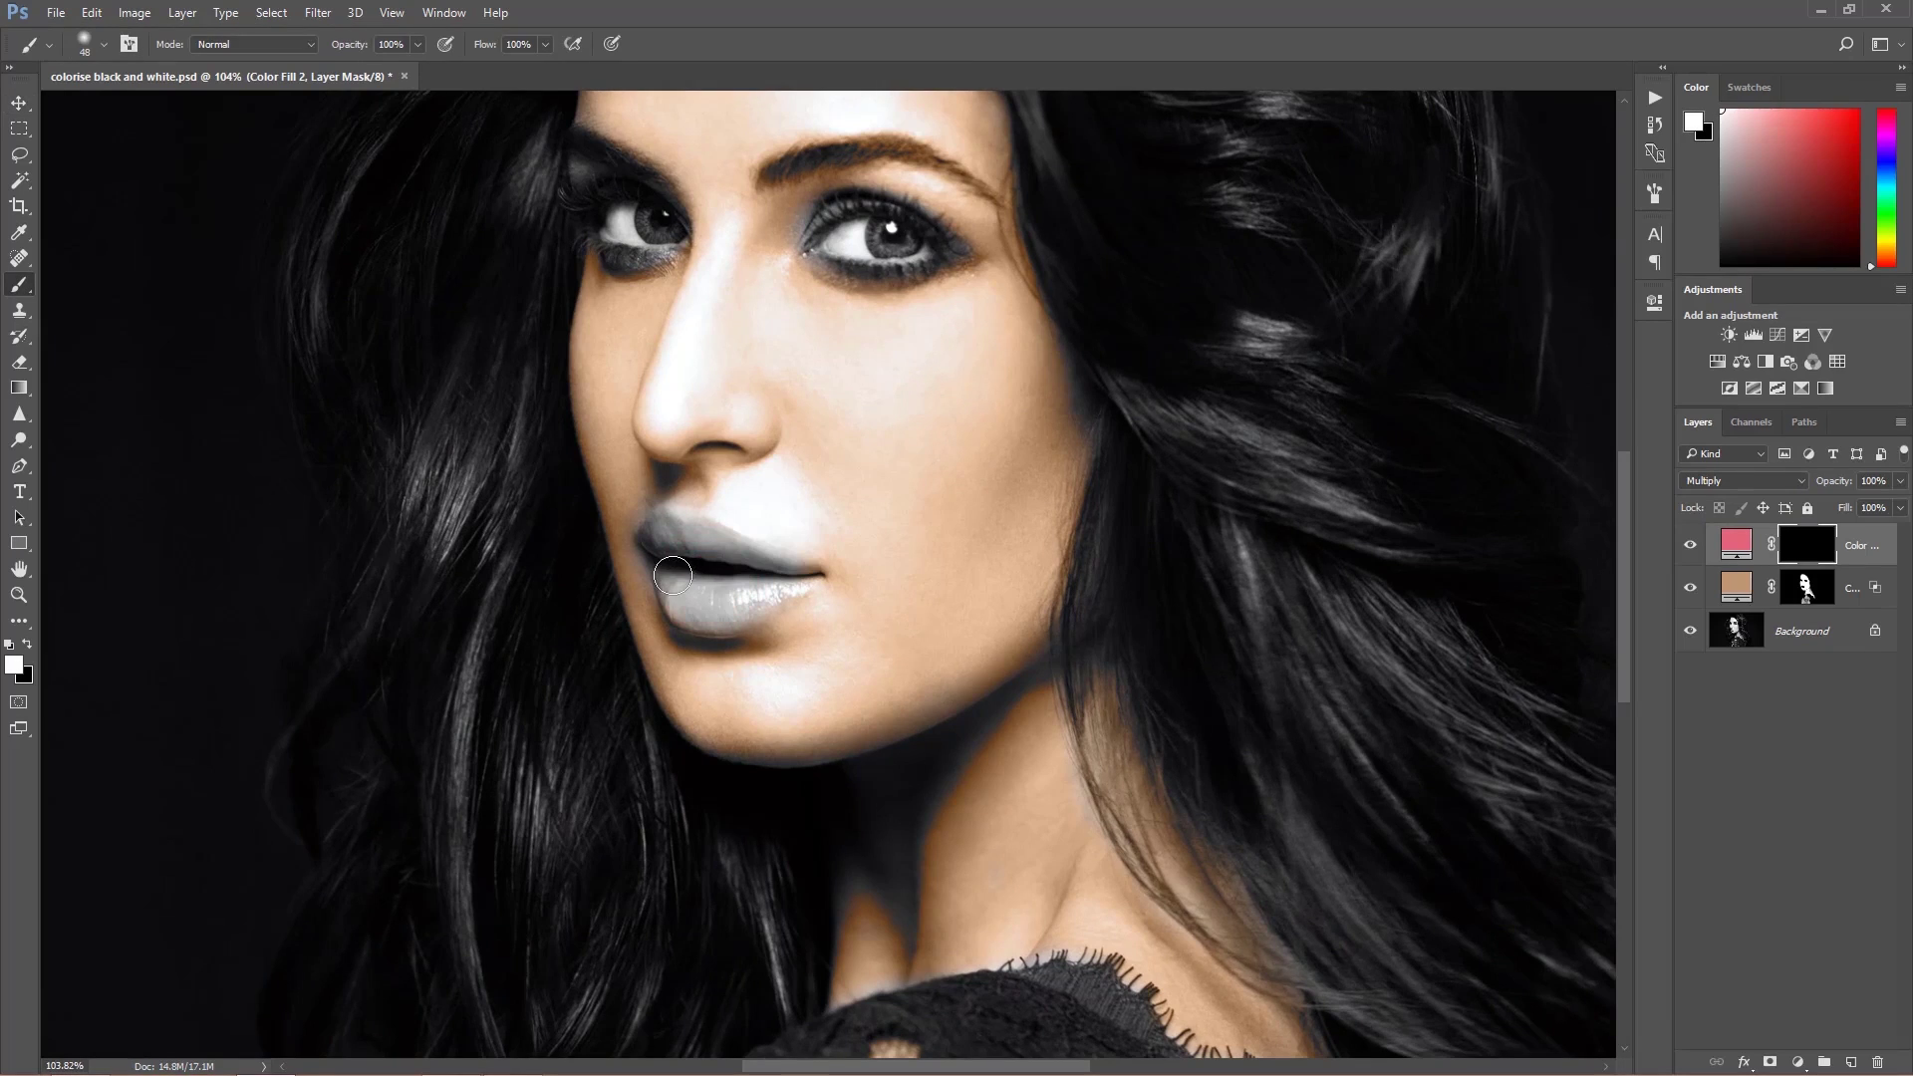
mouse_move(694, 598)
left_mouse_down()
mouse_move(779, 576)
mouse_move(658, 535)
mouse_move(778, 580)
mouse_move(742, 611)
mouse_move(667, 567)
mouse_move(725, 560)
mouse_move(742, 597)
left_mouse_up()
key("bracketleft")
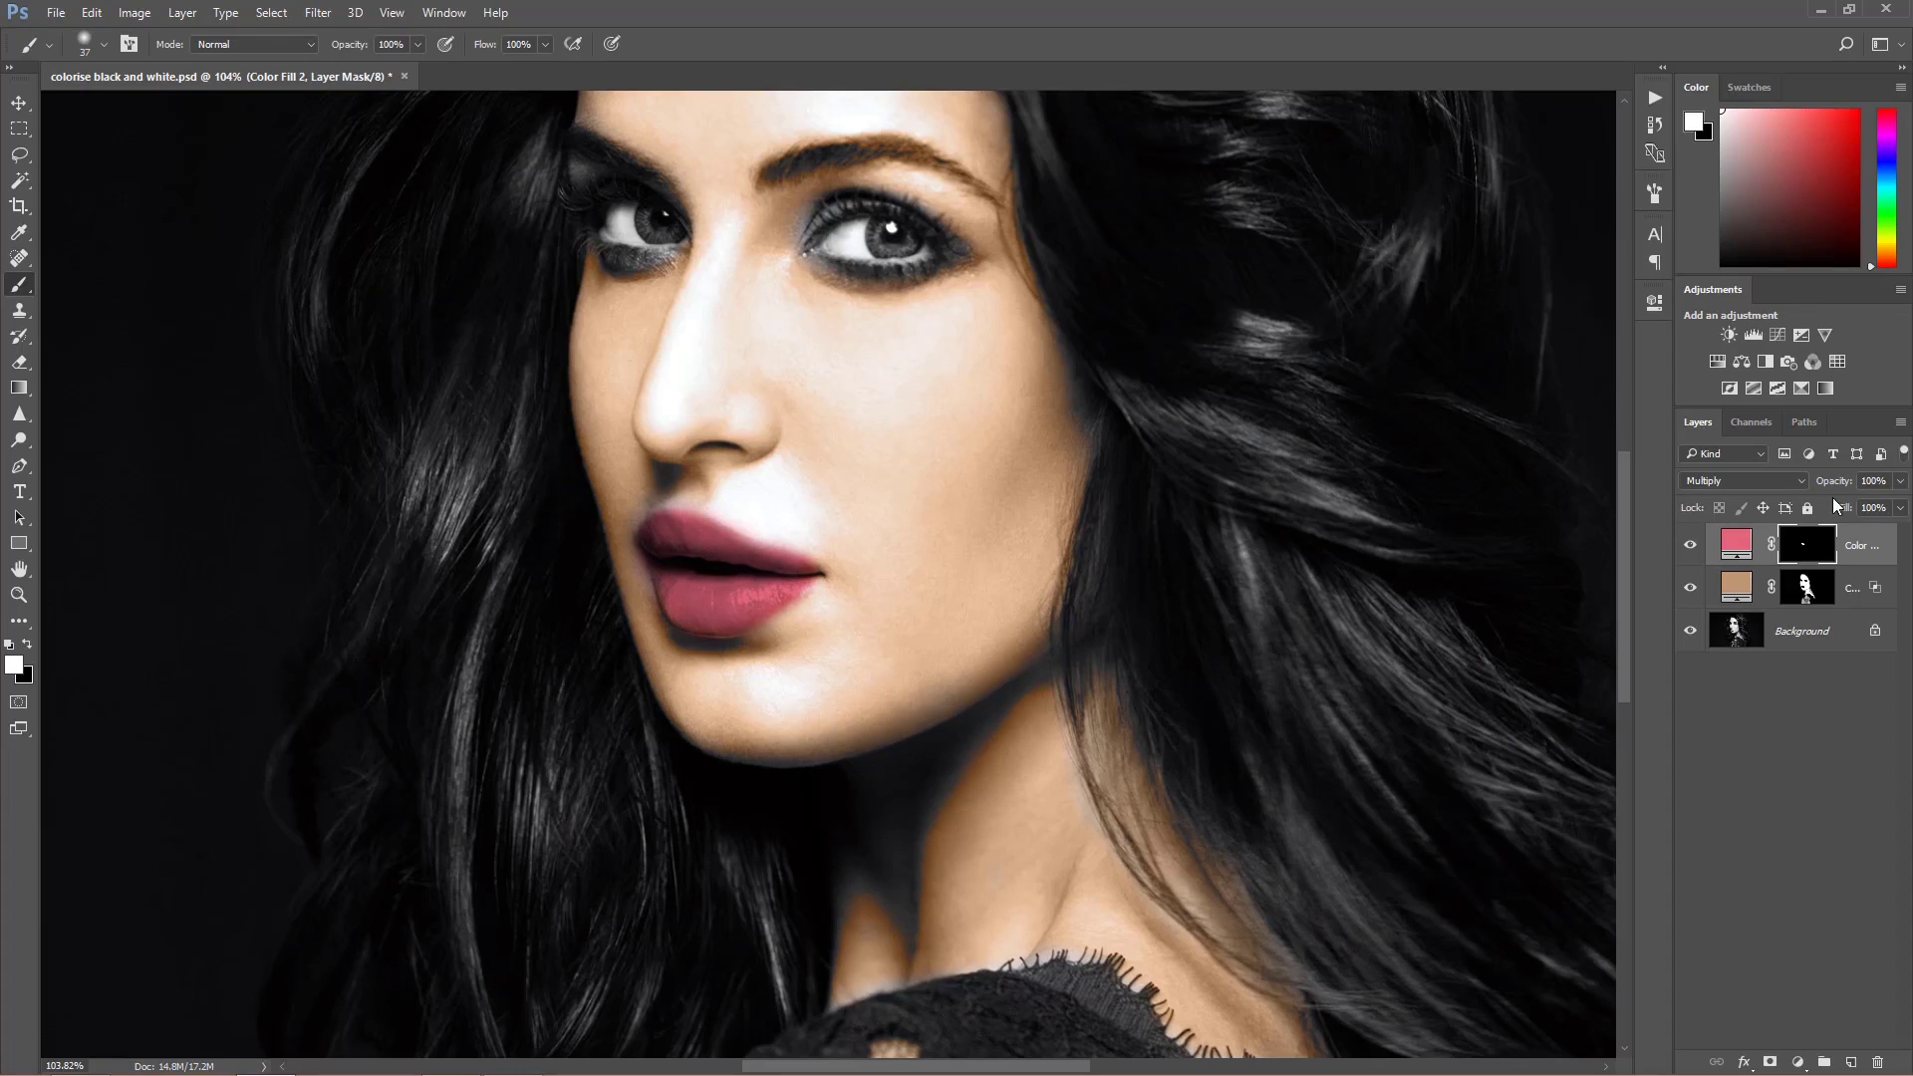
left_click_drag(1840, 485, 1818, 488)
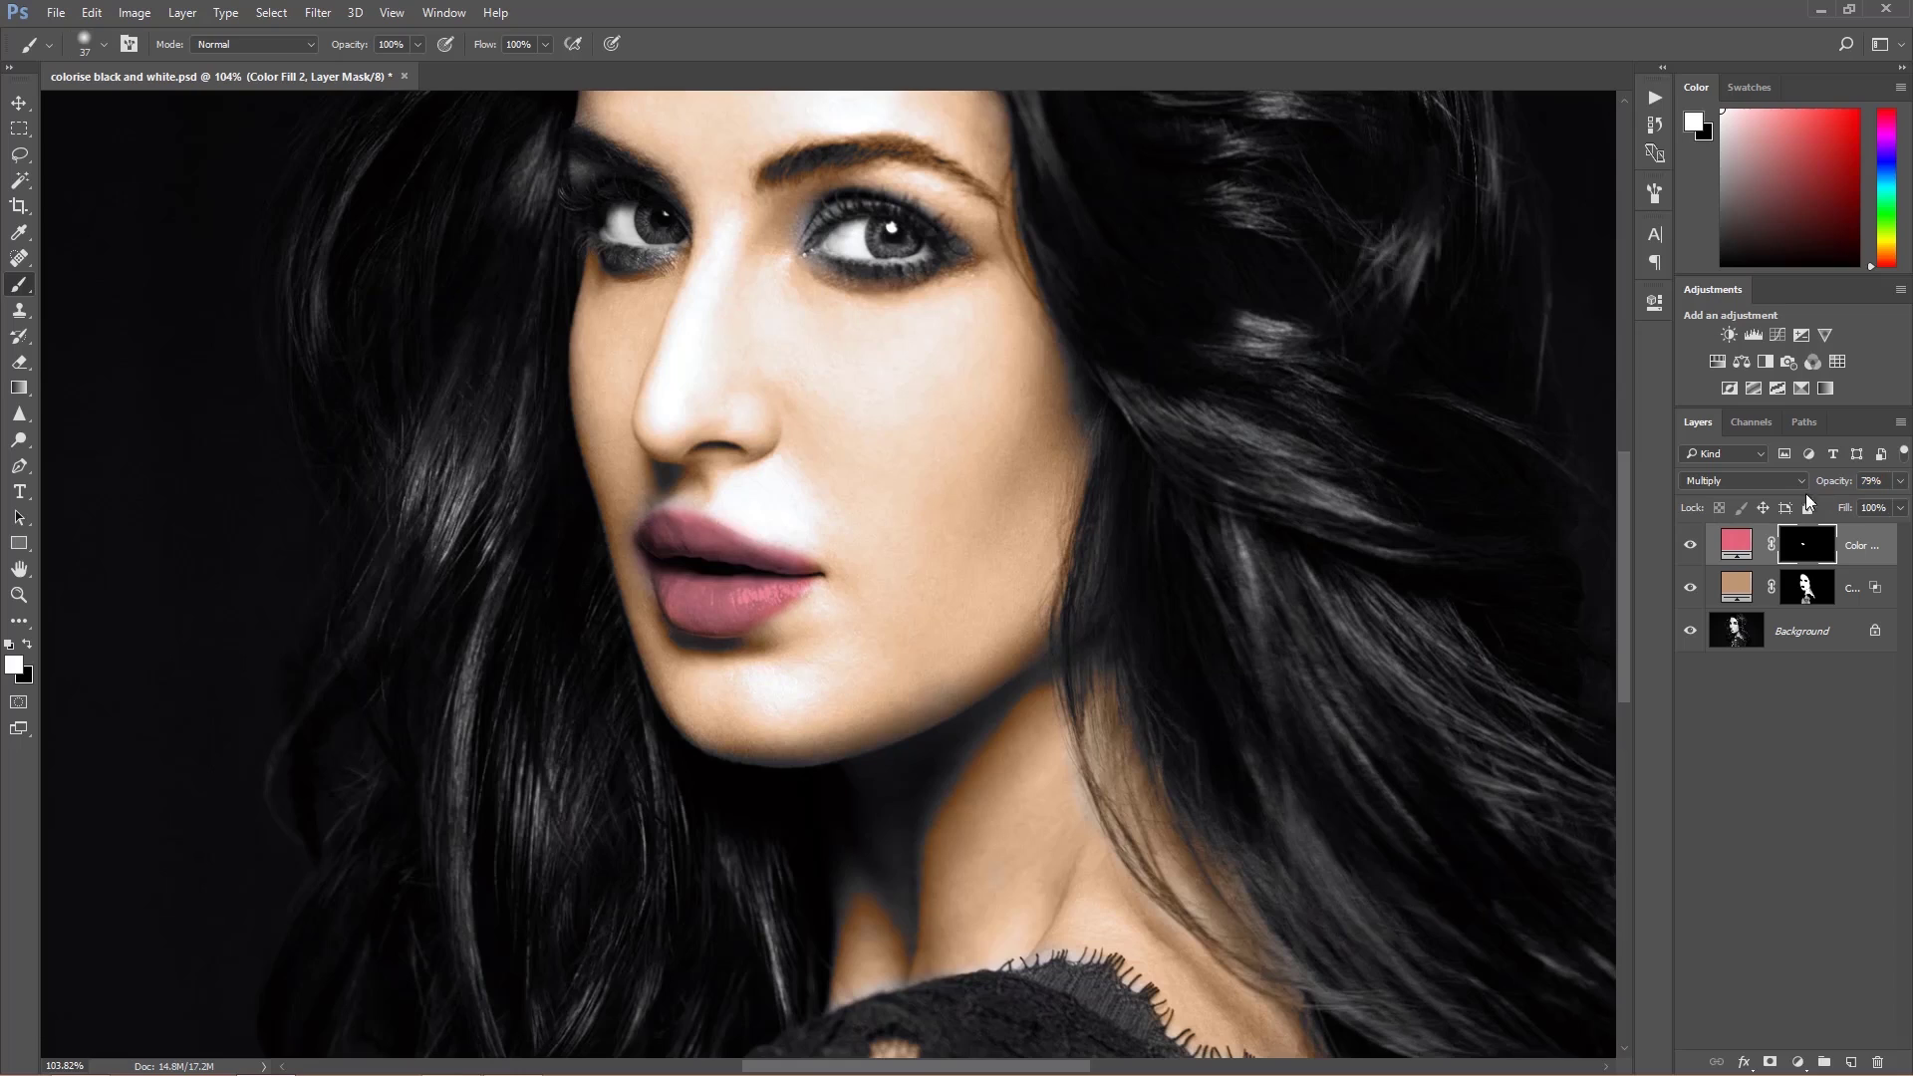
Step: Duplicate the pink lip layer and set the copy to Color blend mode
left_click(1733, 554)
key("ctrl+j")
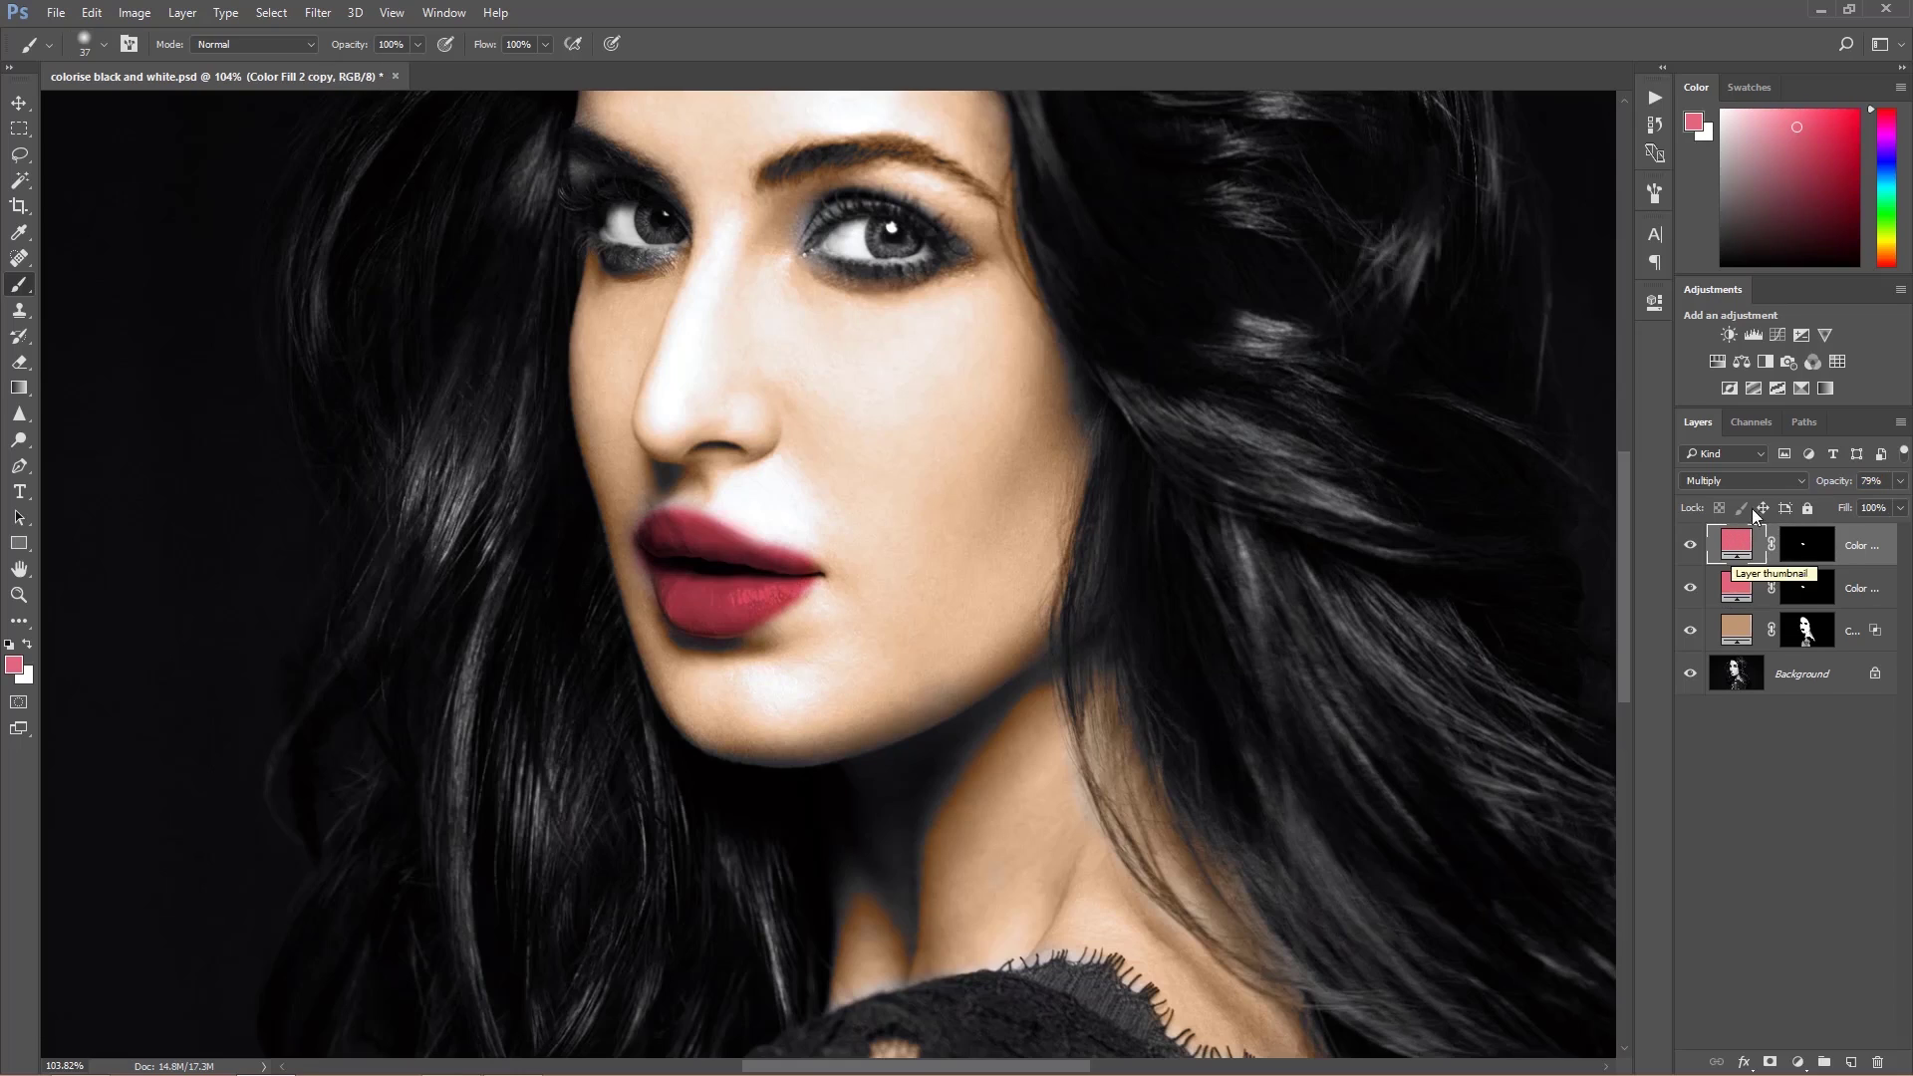
left_click(1754, 482)
left_click(1692, 856)
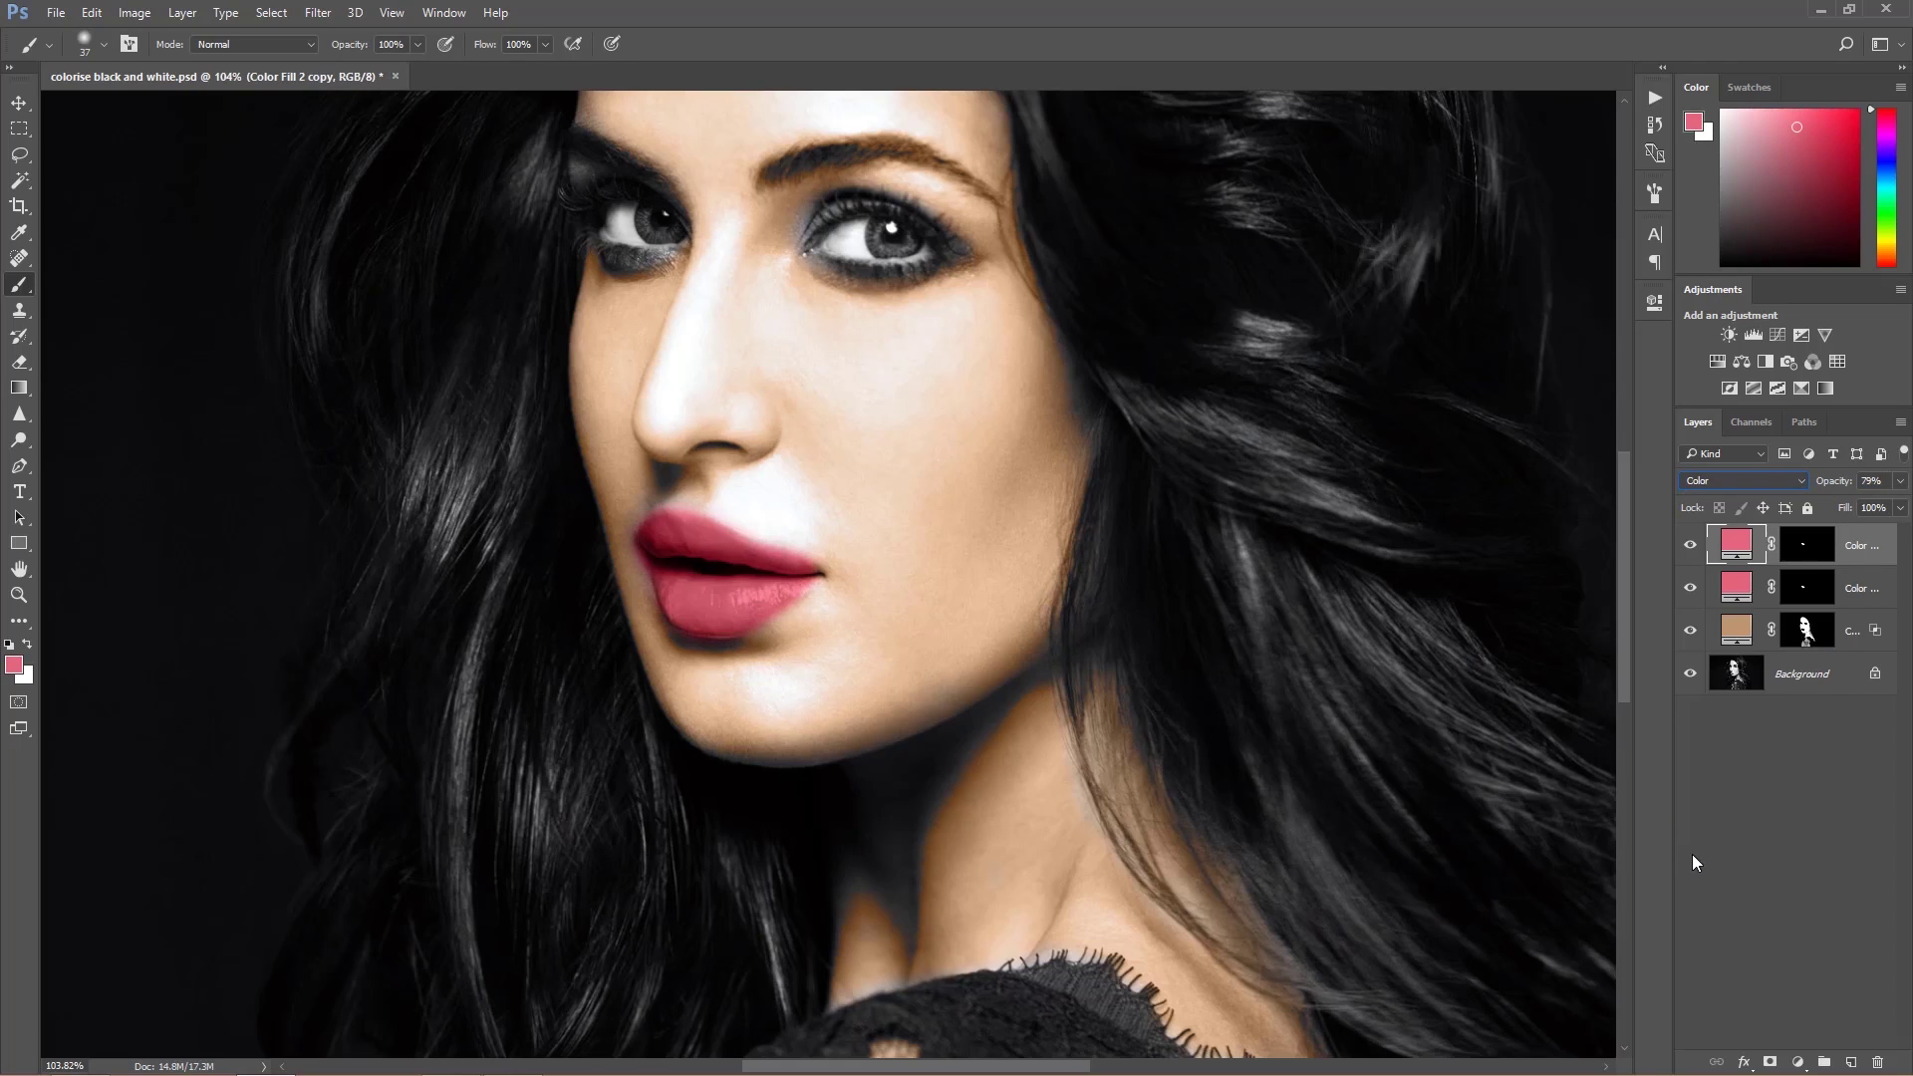
Step: Split the original lip layer's Underlying white Blend If slider to 231/255 so highlights show
left_click(1861, 590)
right_click(1865, 603)
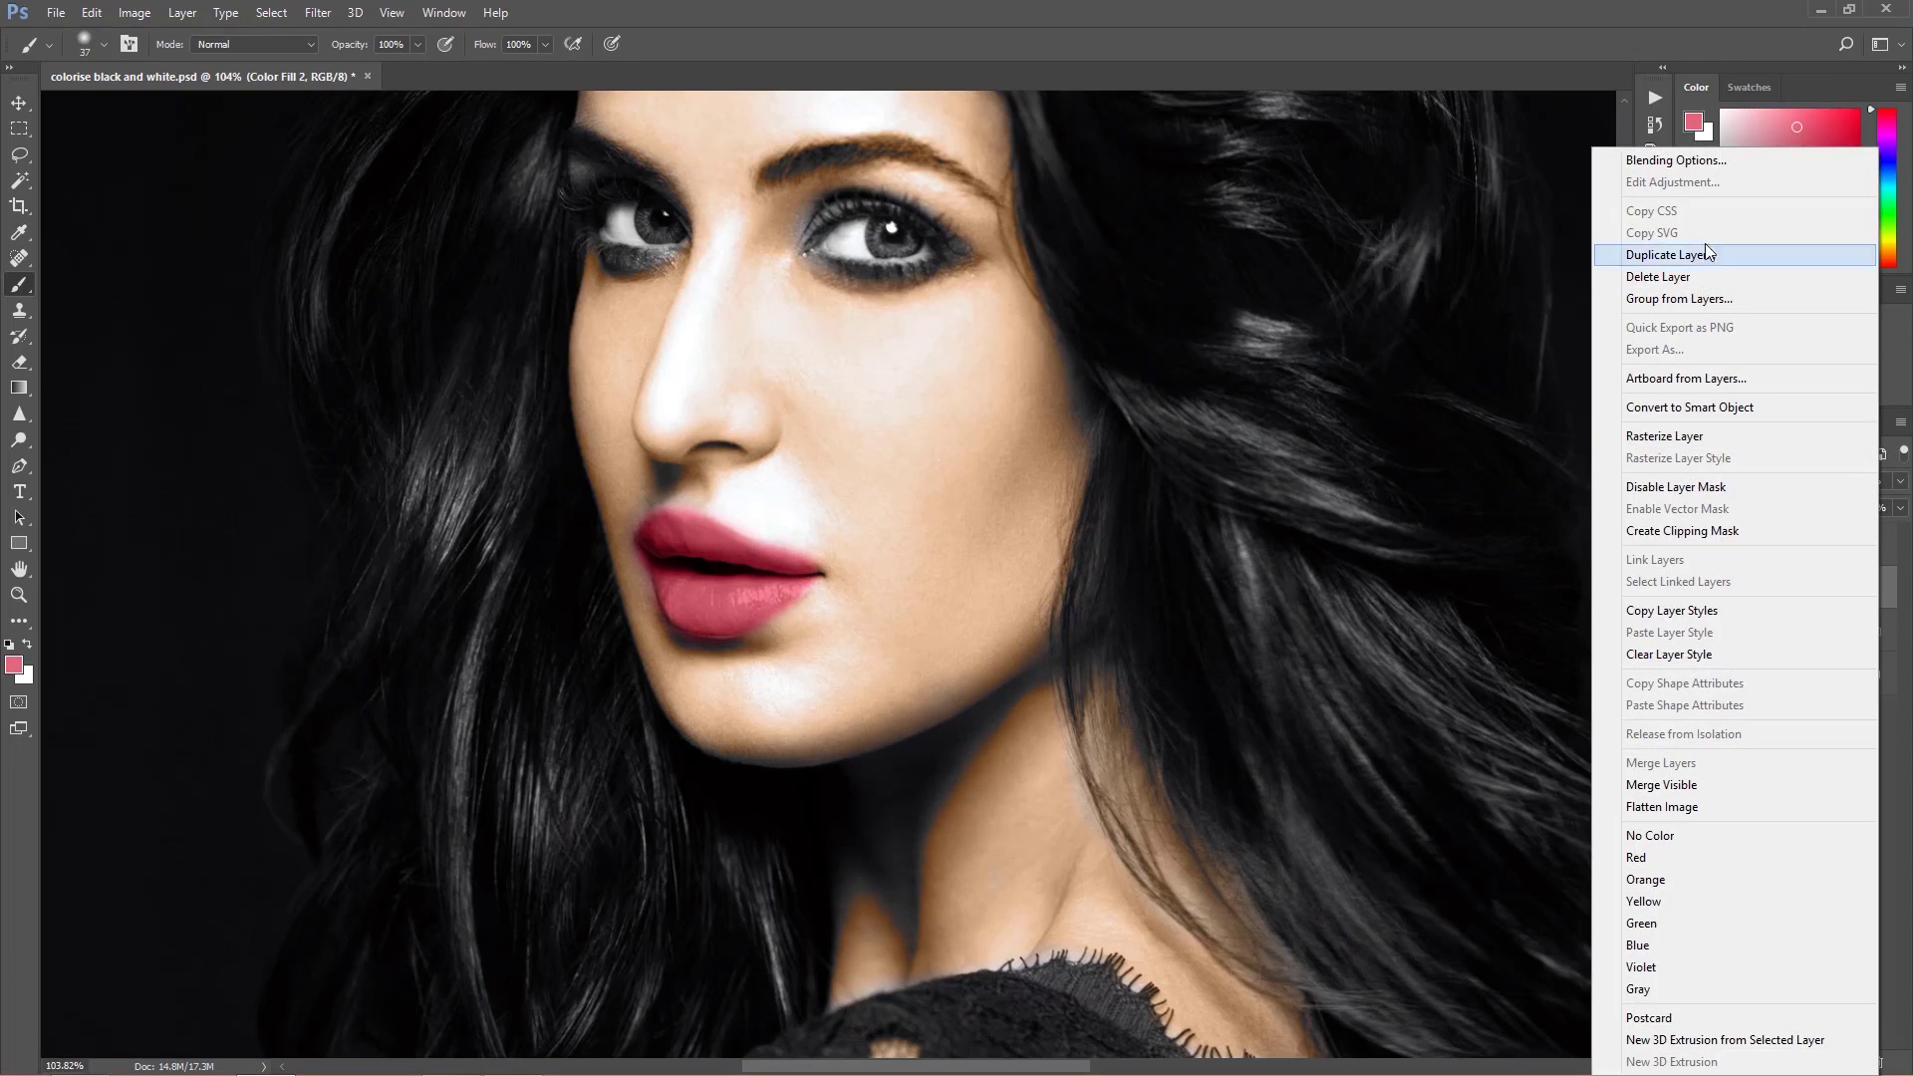
left_click(1684, 161)
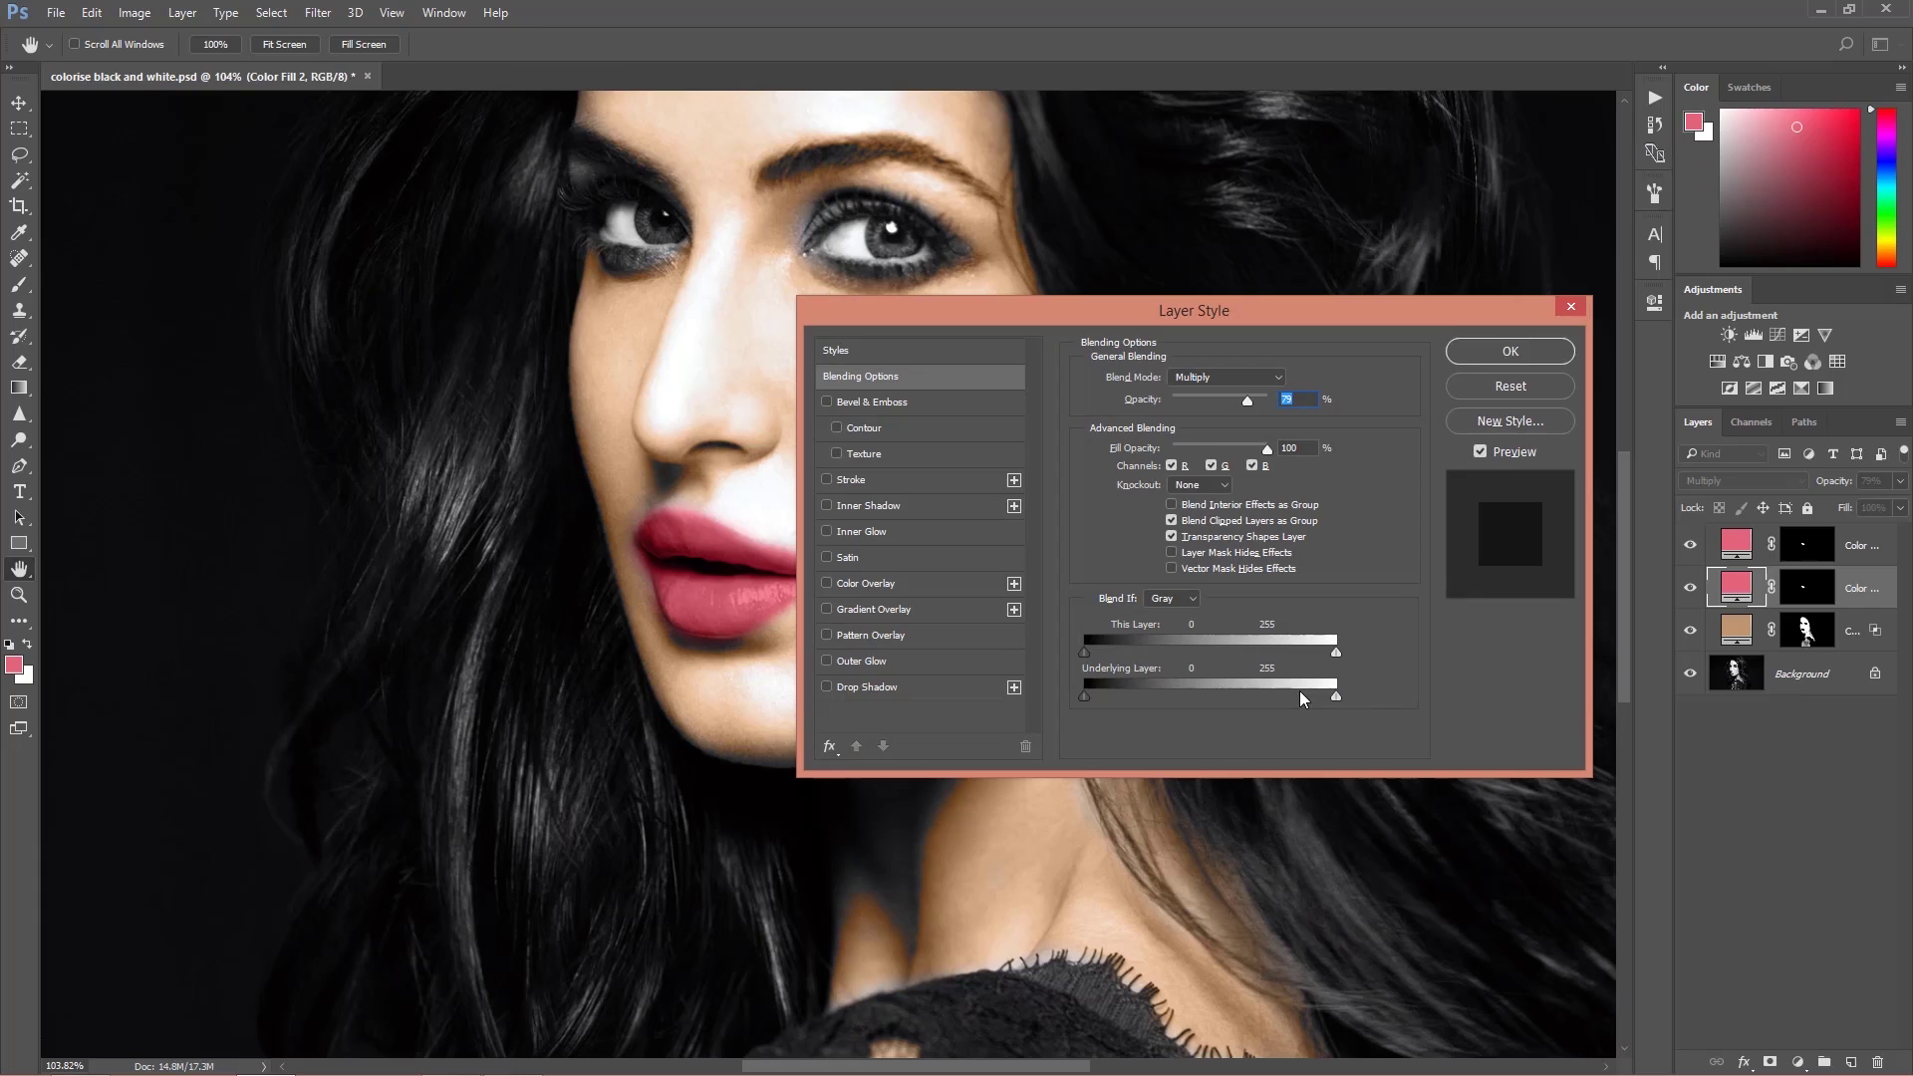
left_click_drag(1336, 696, 1300, 692)
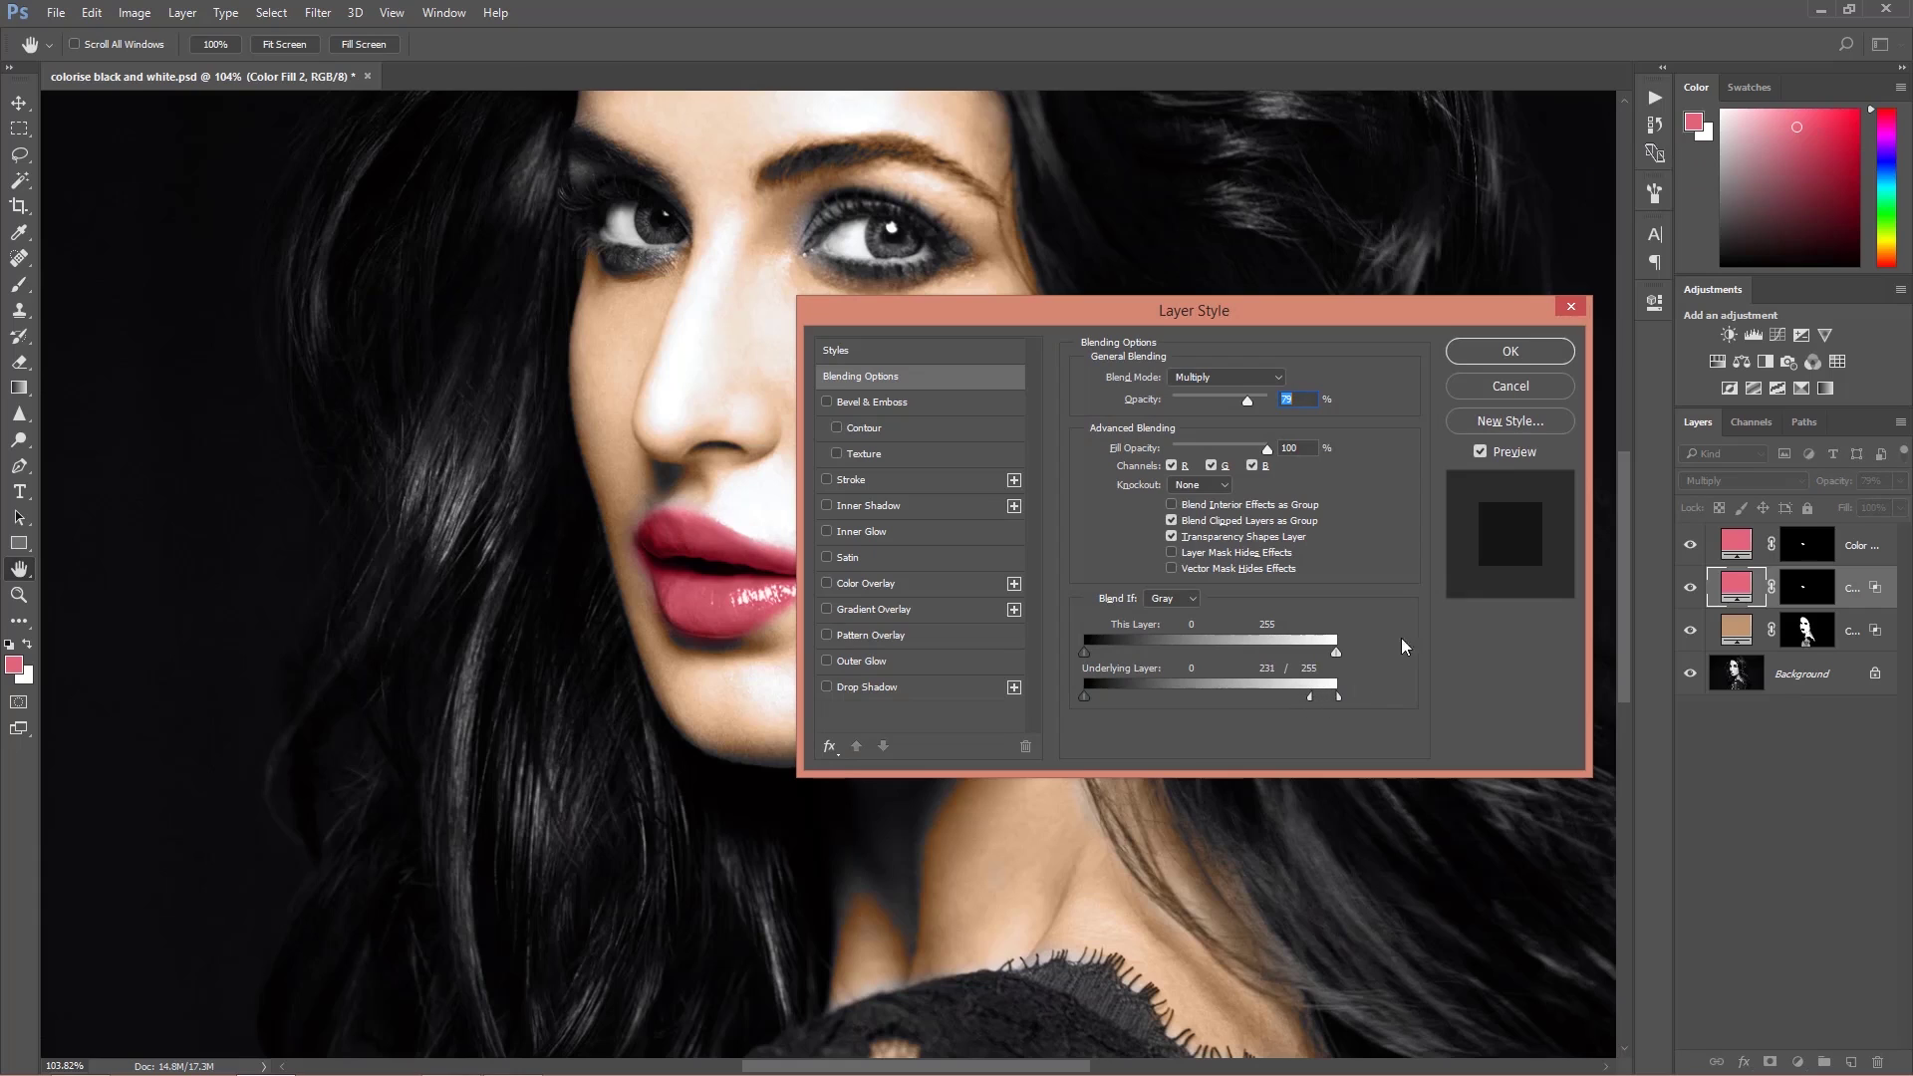
left_click(1511, 351)
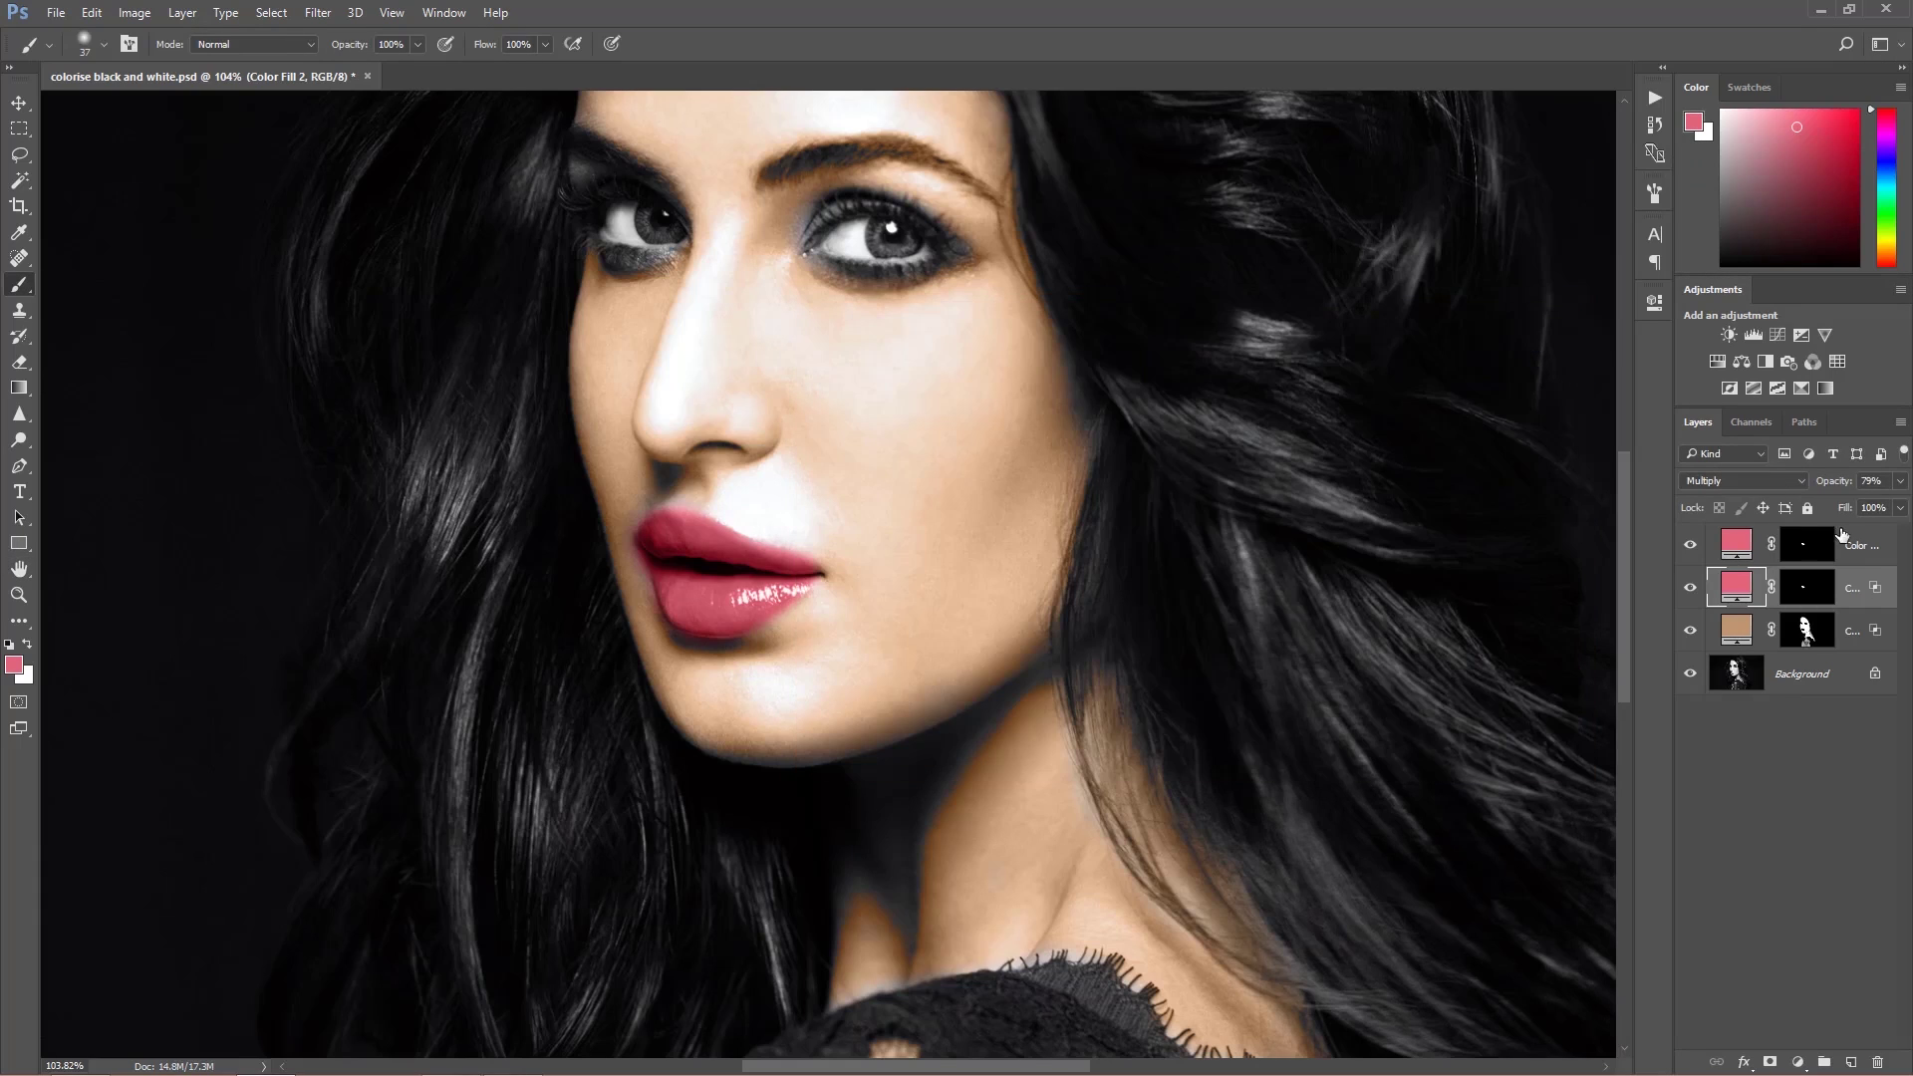
scroll(1001, 538, "down", 3)
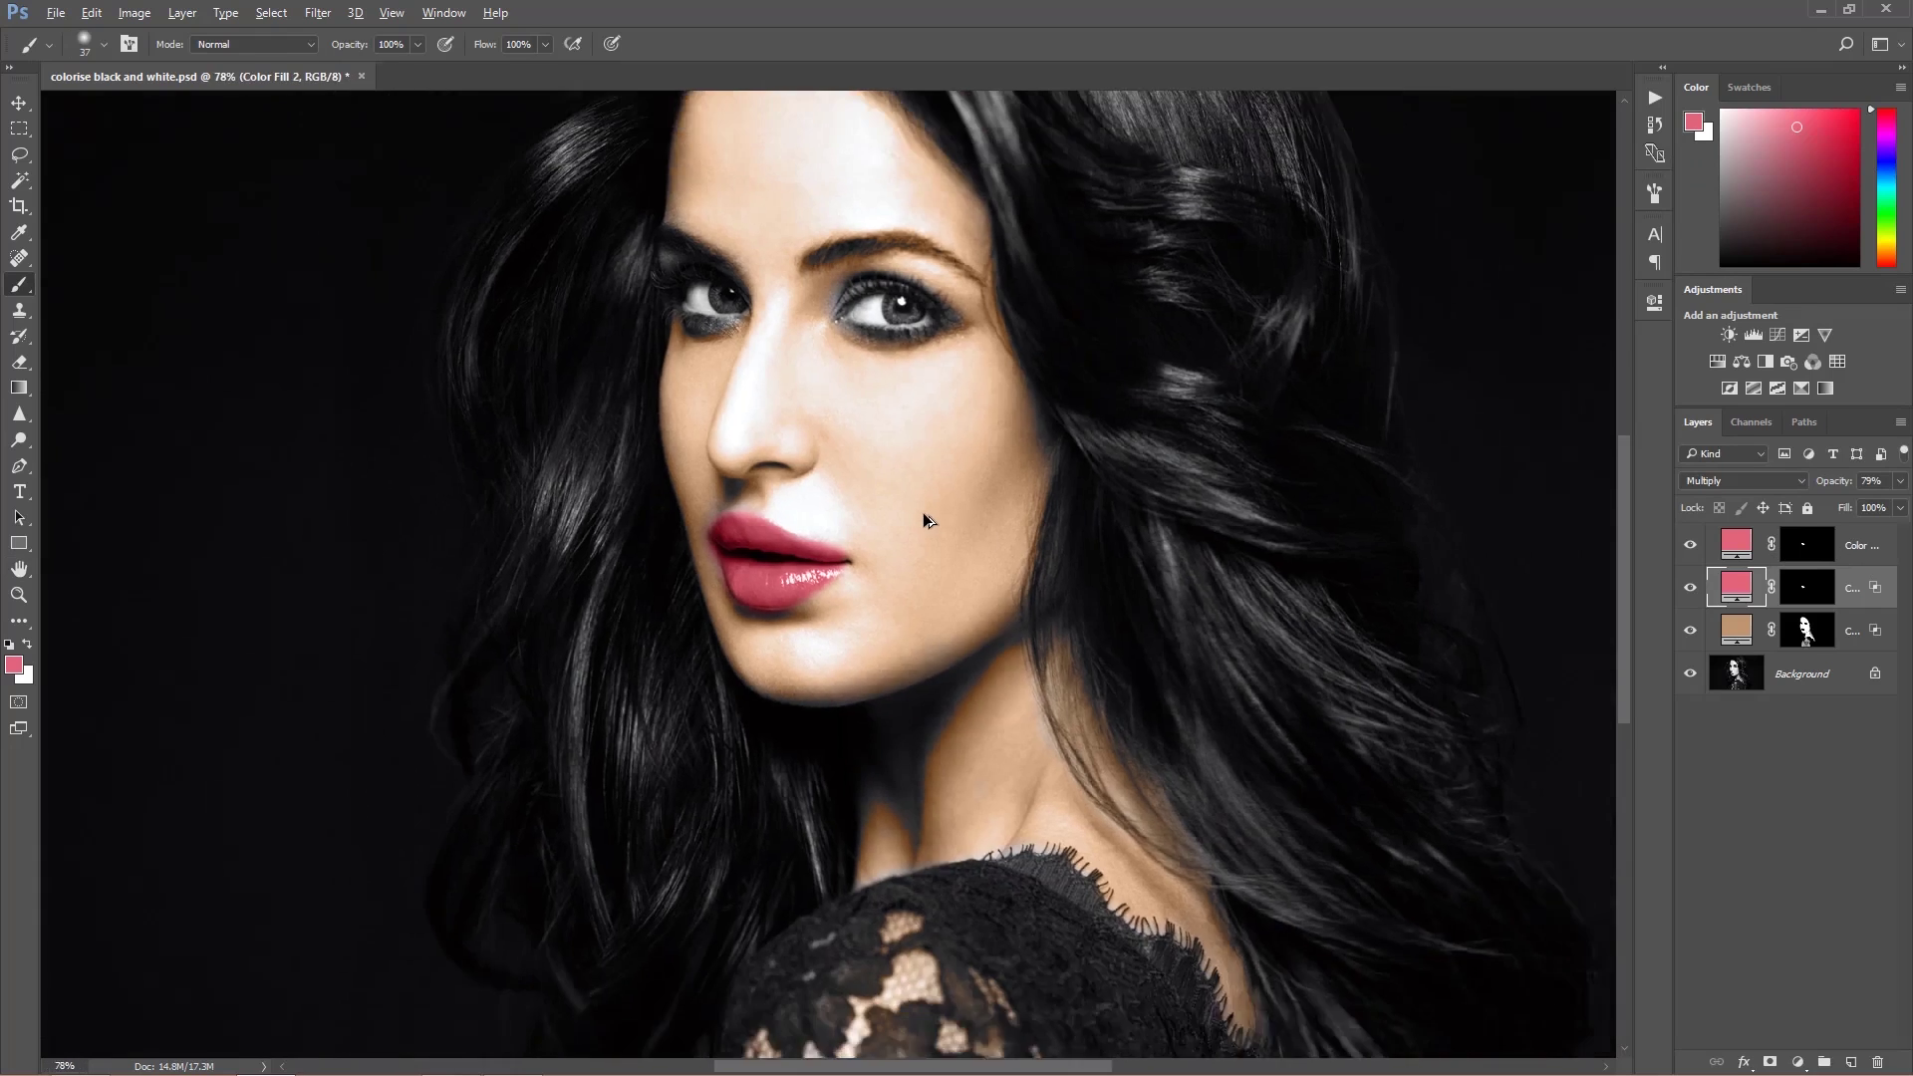
scroll(923, 513, "down", 2)
scroll(915, 505, "down", 1)
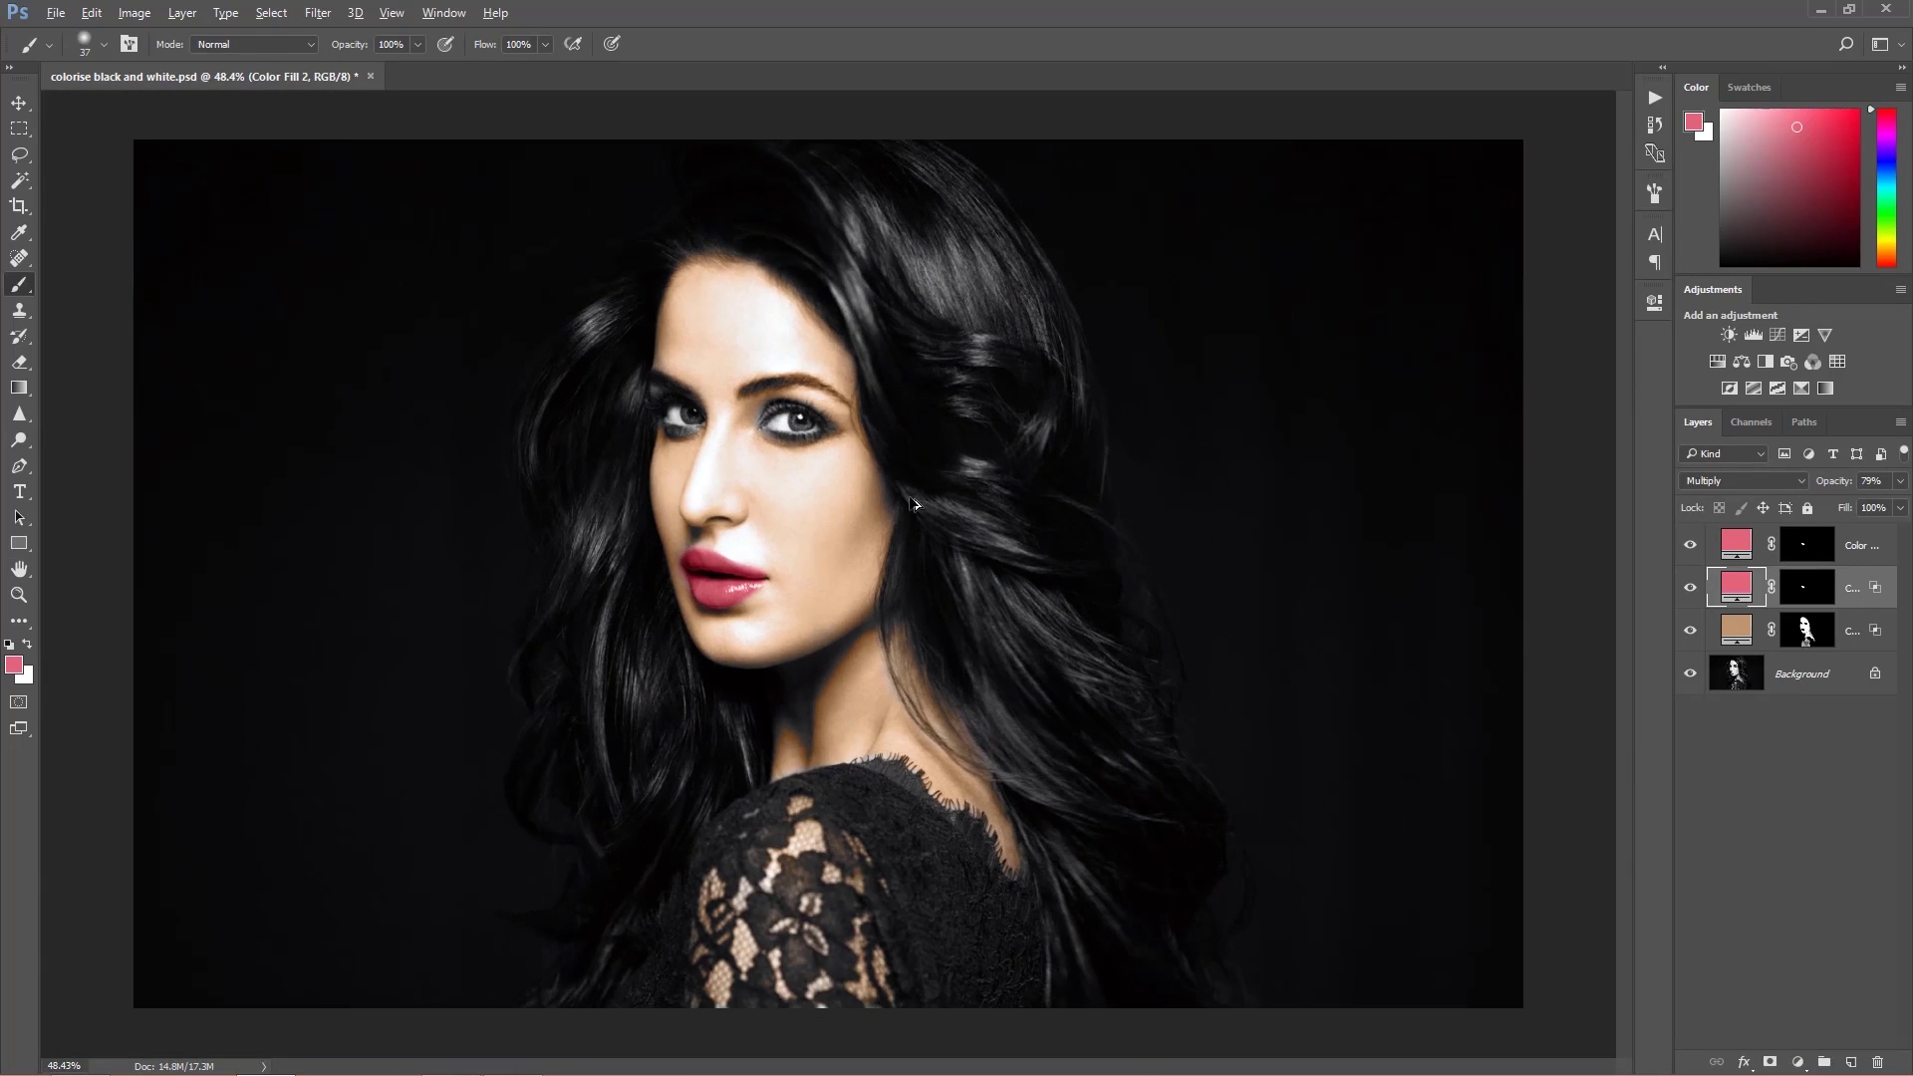
Step: Add a dark brown #391f07 Solid Color fill layer in Color blend mode and select its mask
left_click(1786, 1061)
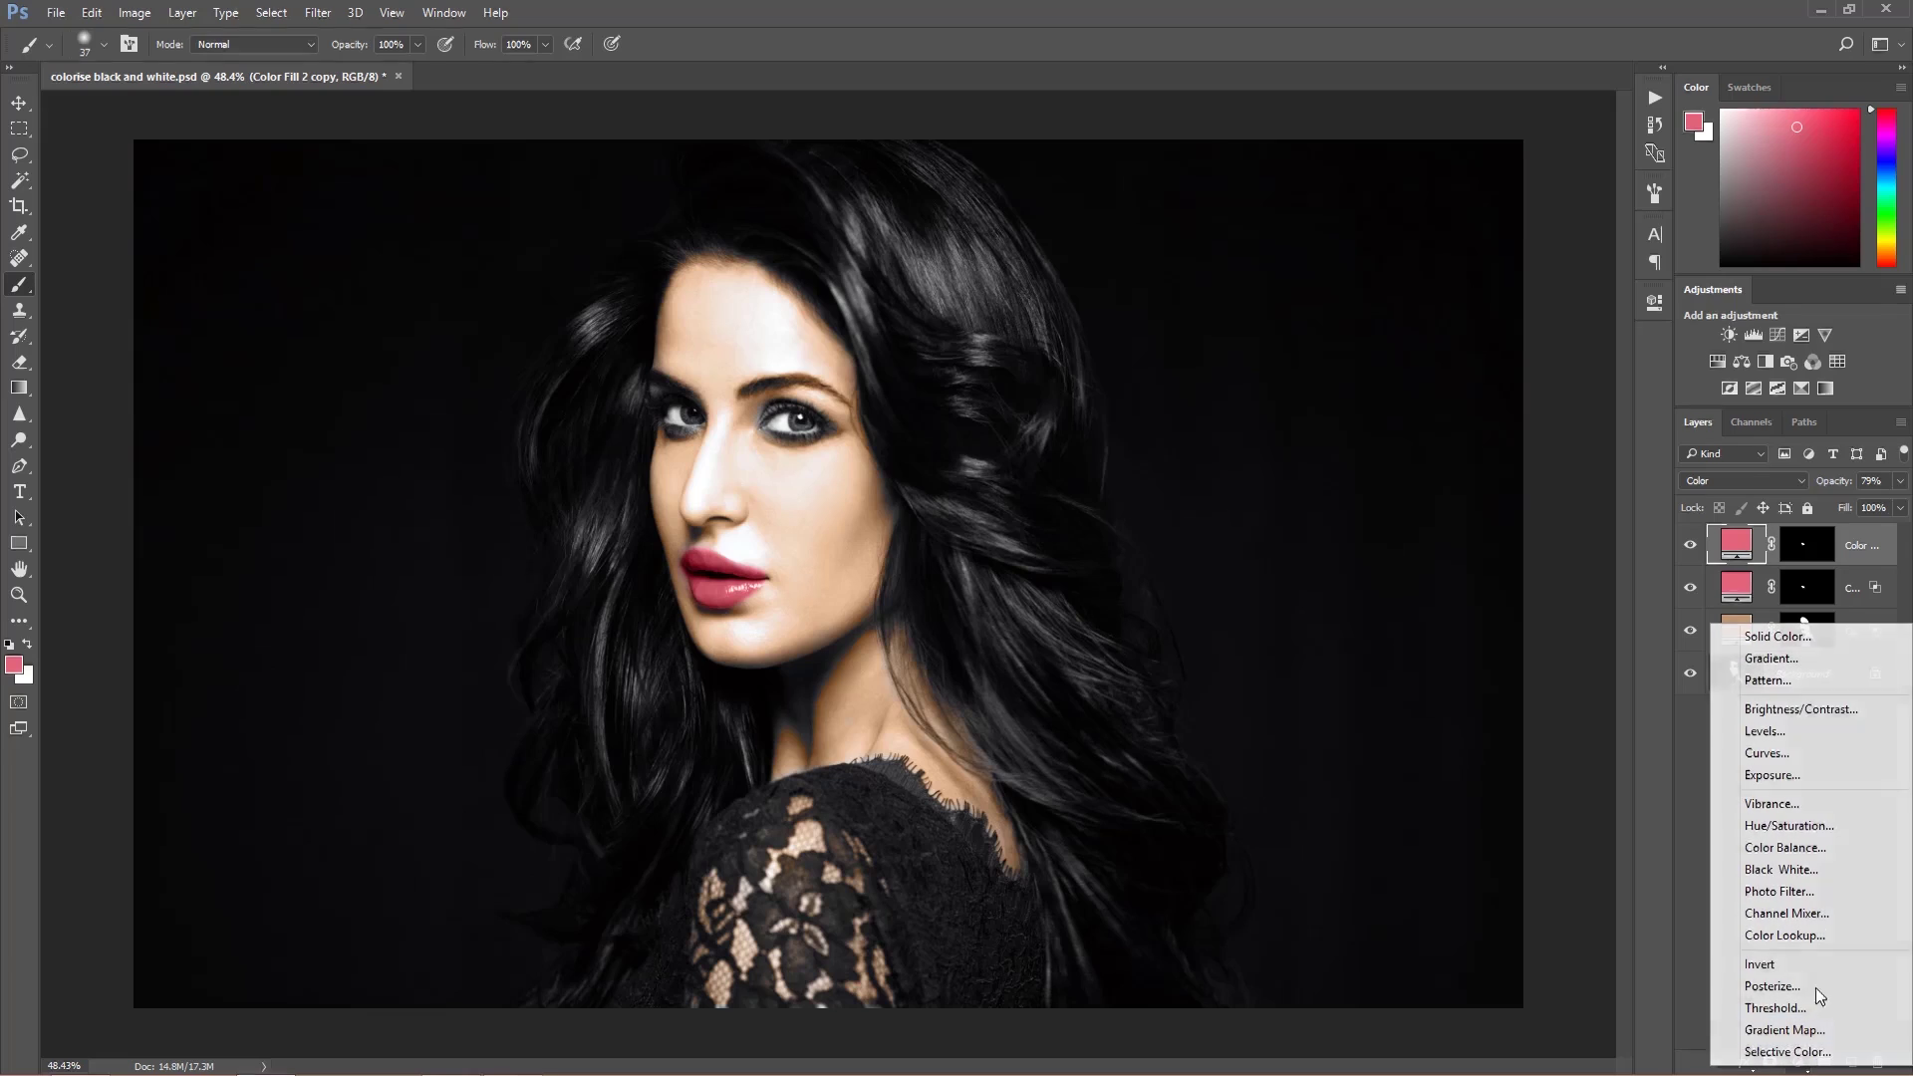
left_click(1801, 637)
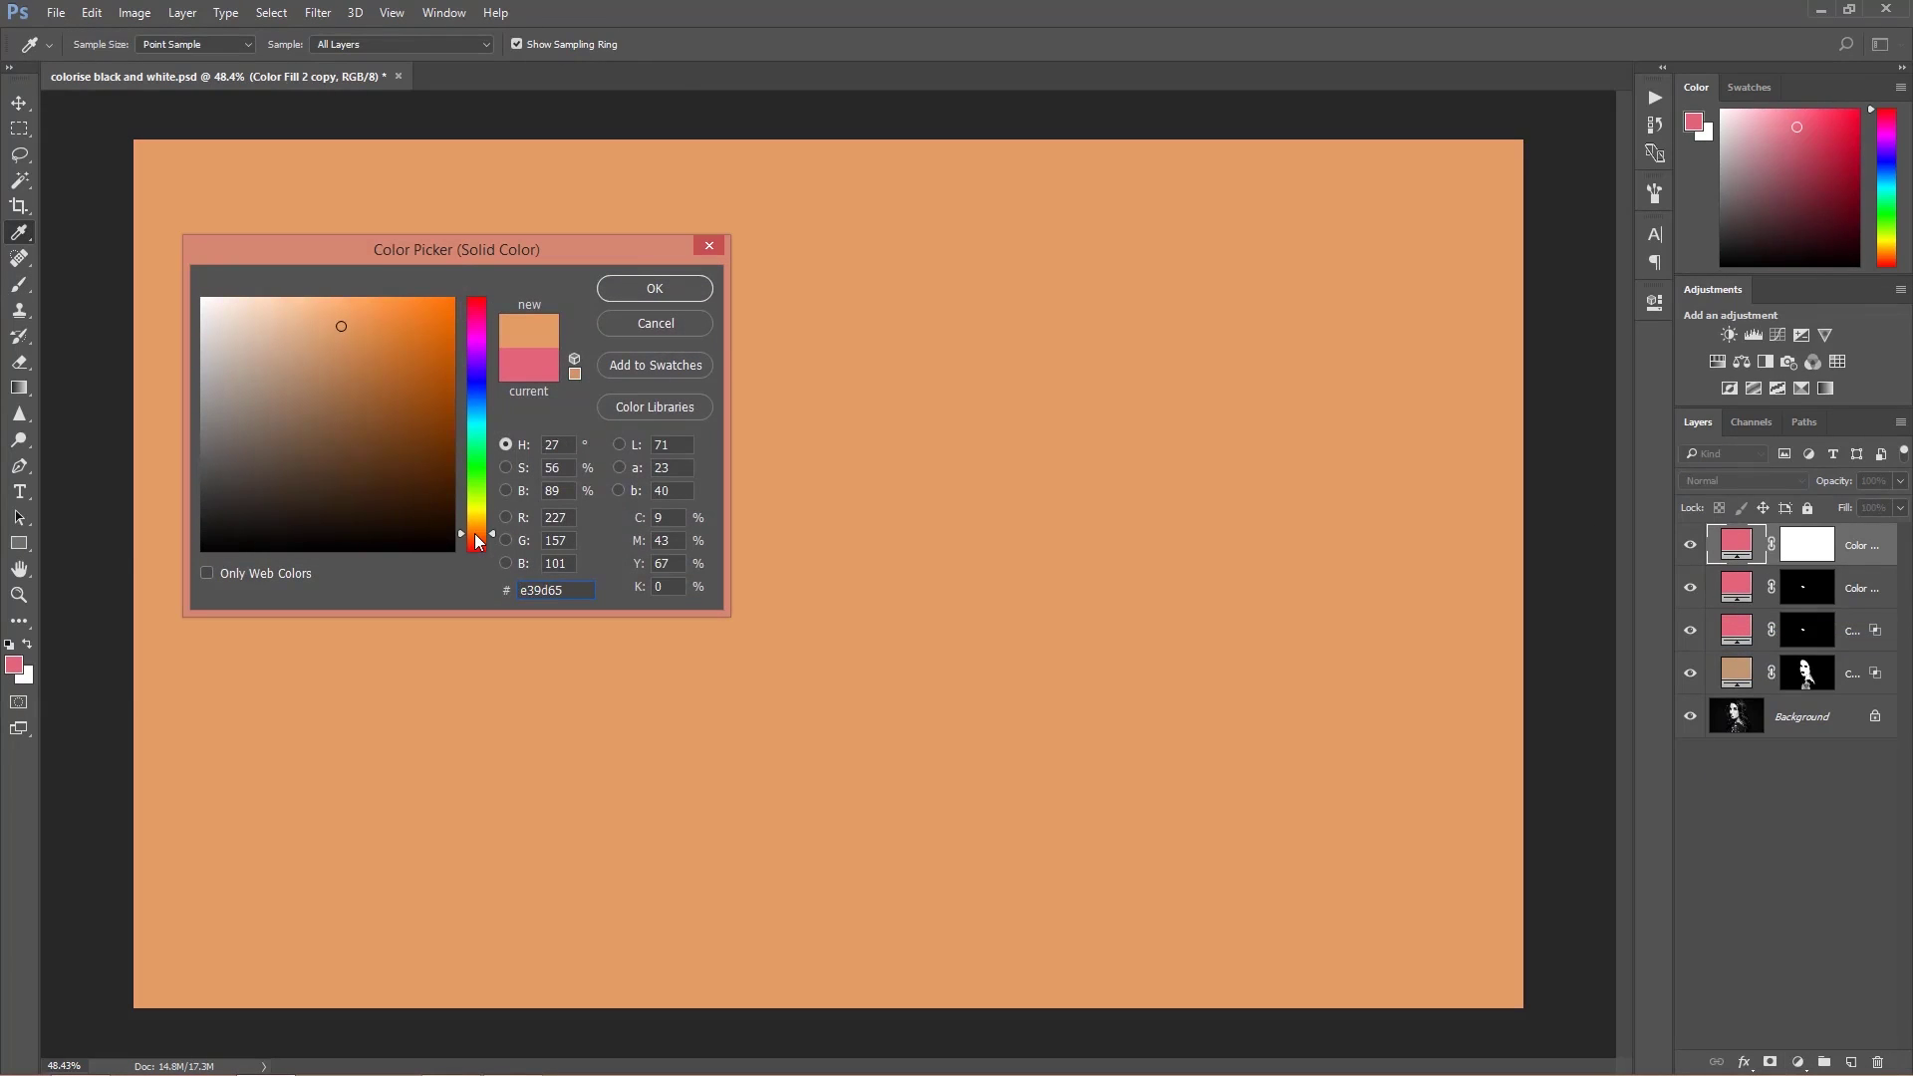
left_click_drag(476, 538, 482, 518)
left_click(422, 494)
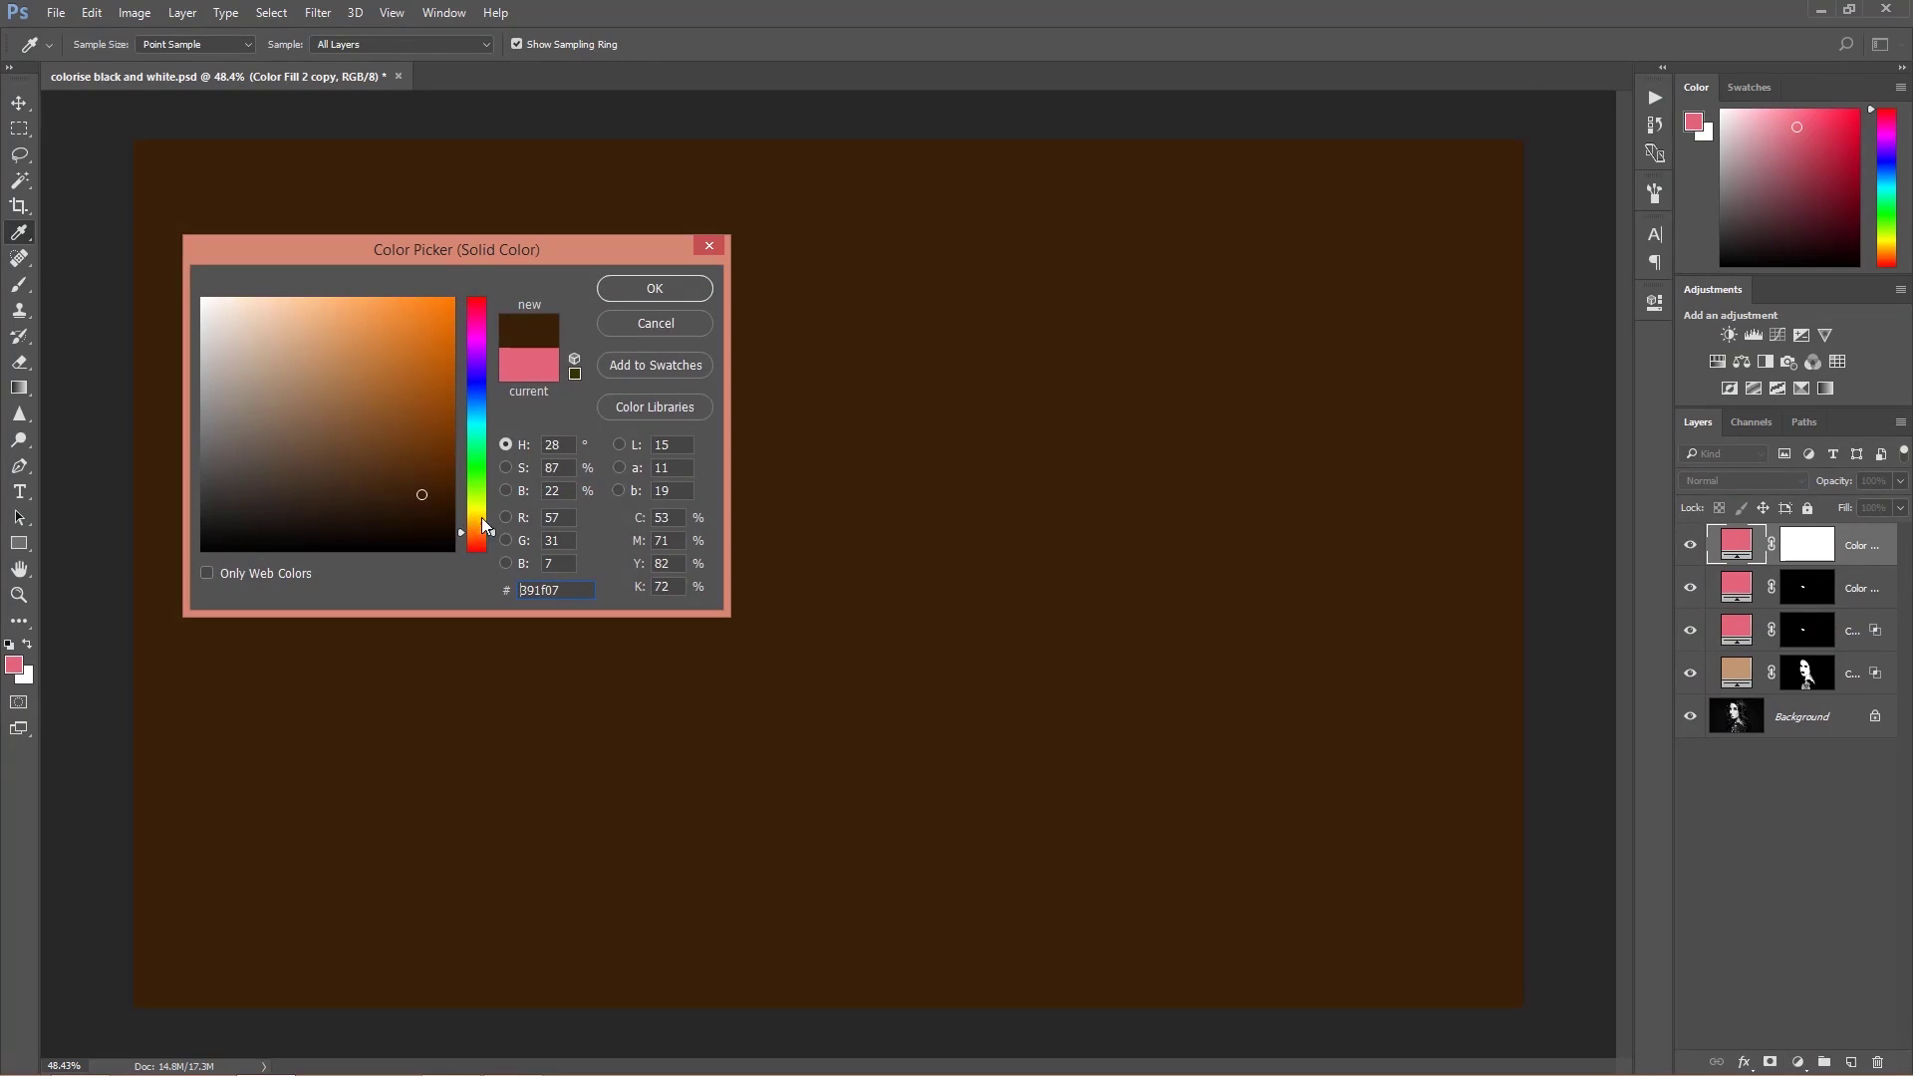
left_click(653, 289)
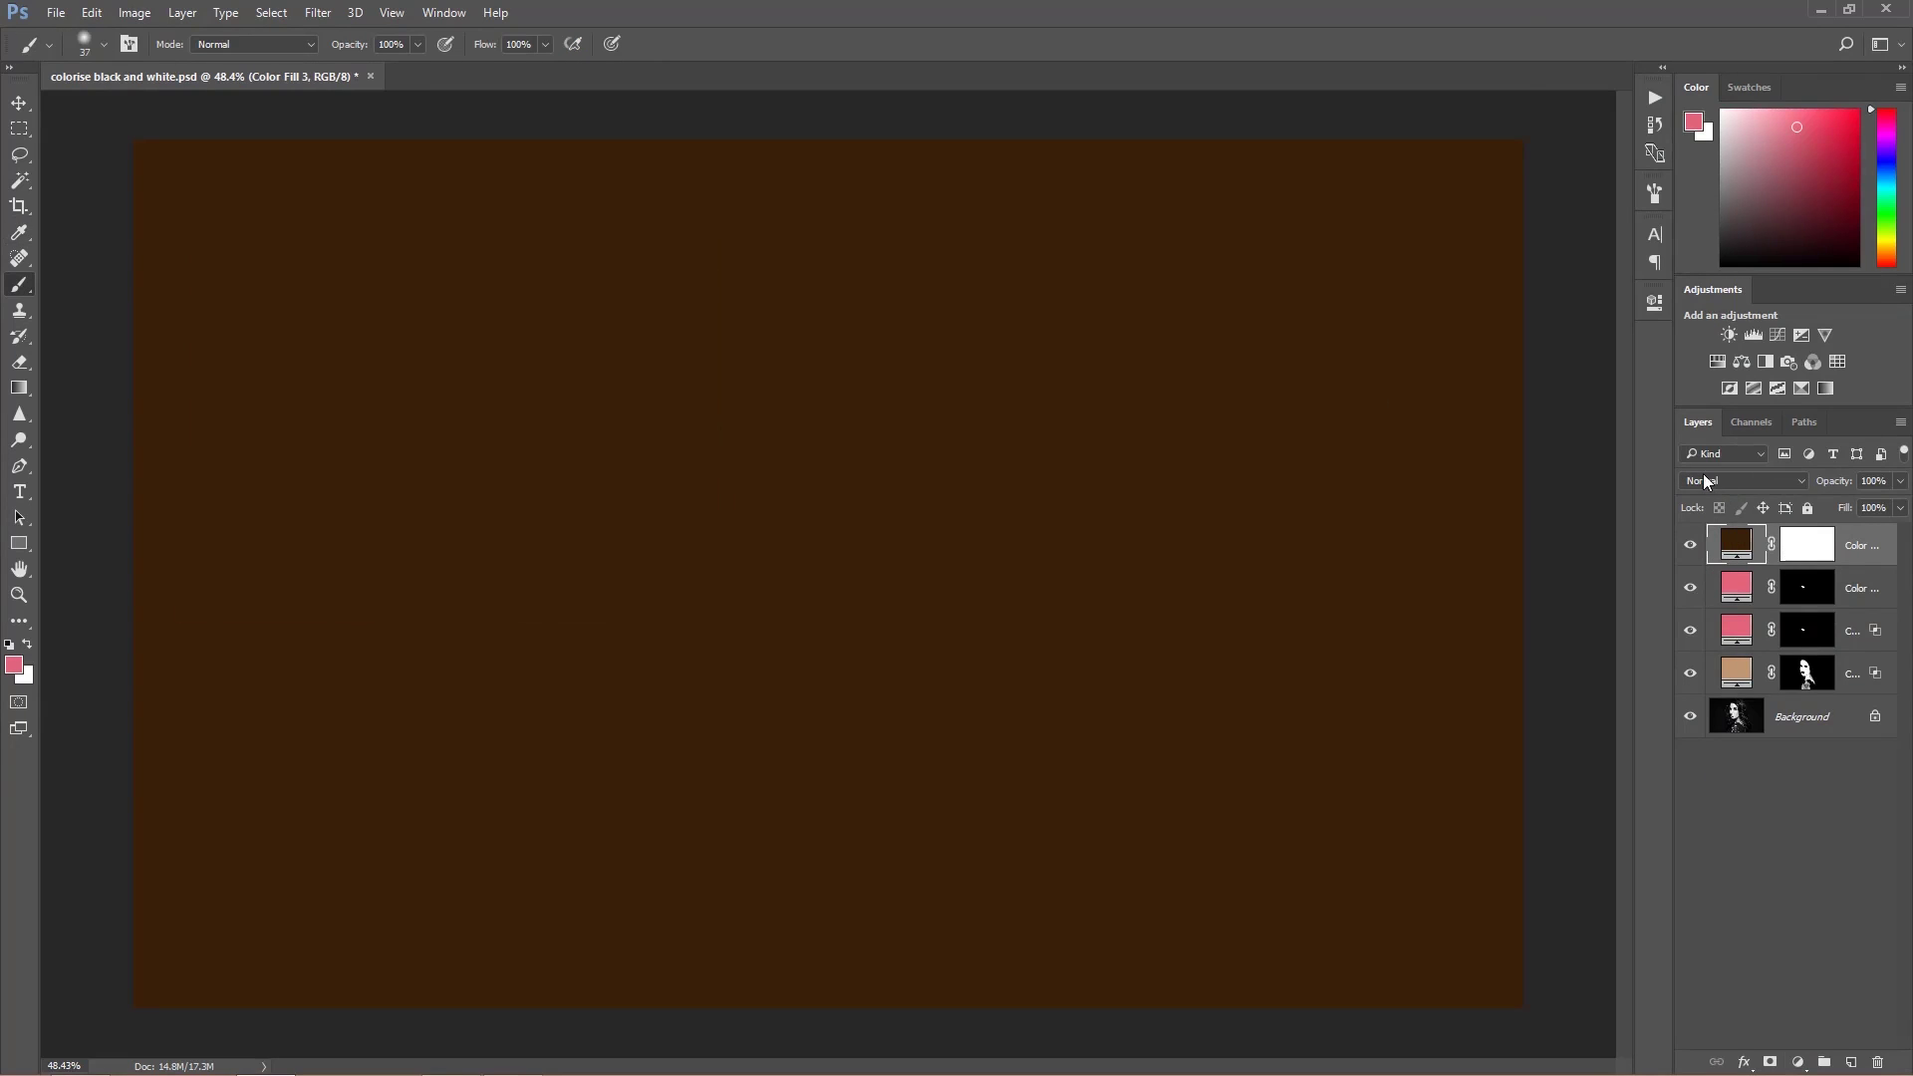
left_click(1702, 482)
left_click(1714, 852)
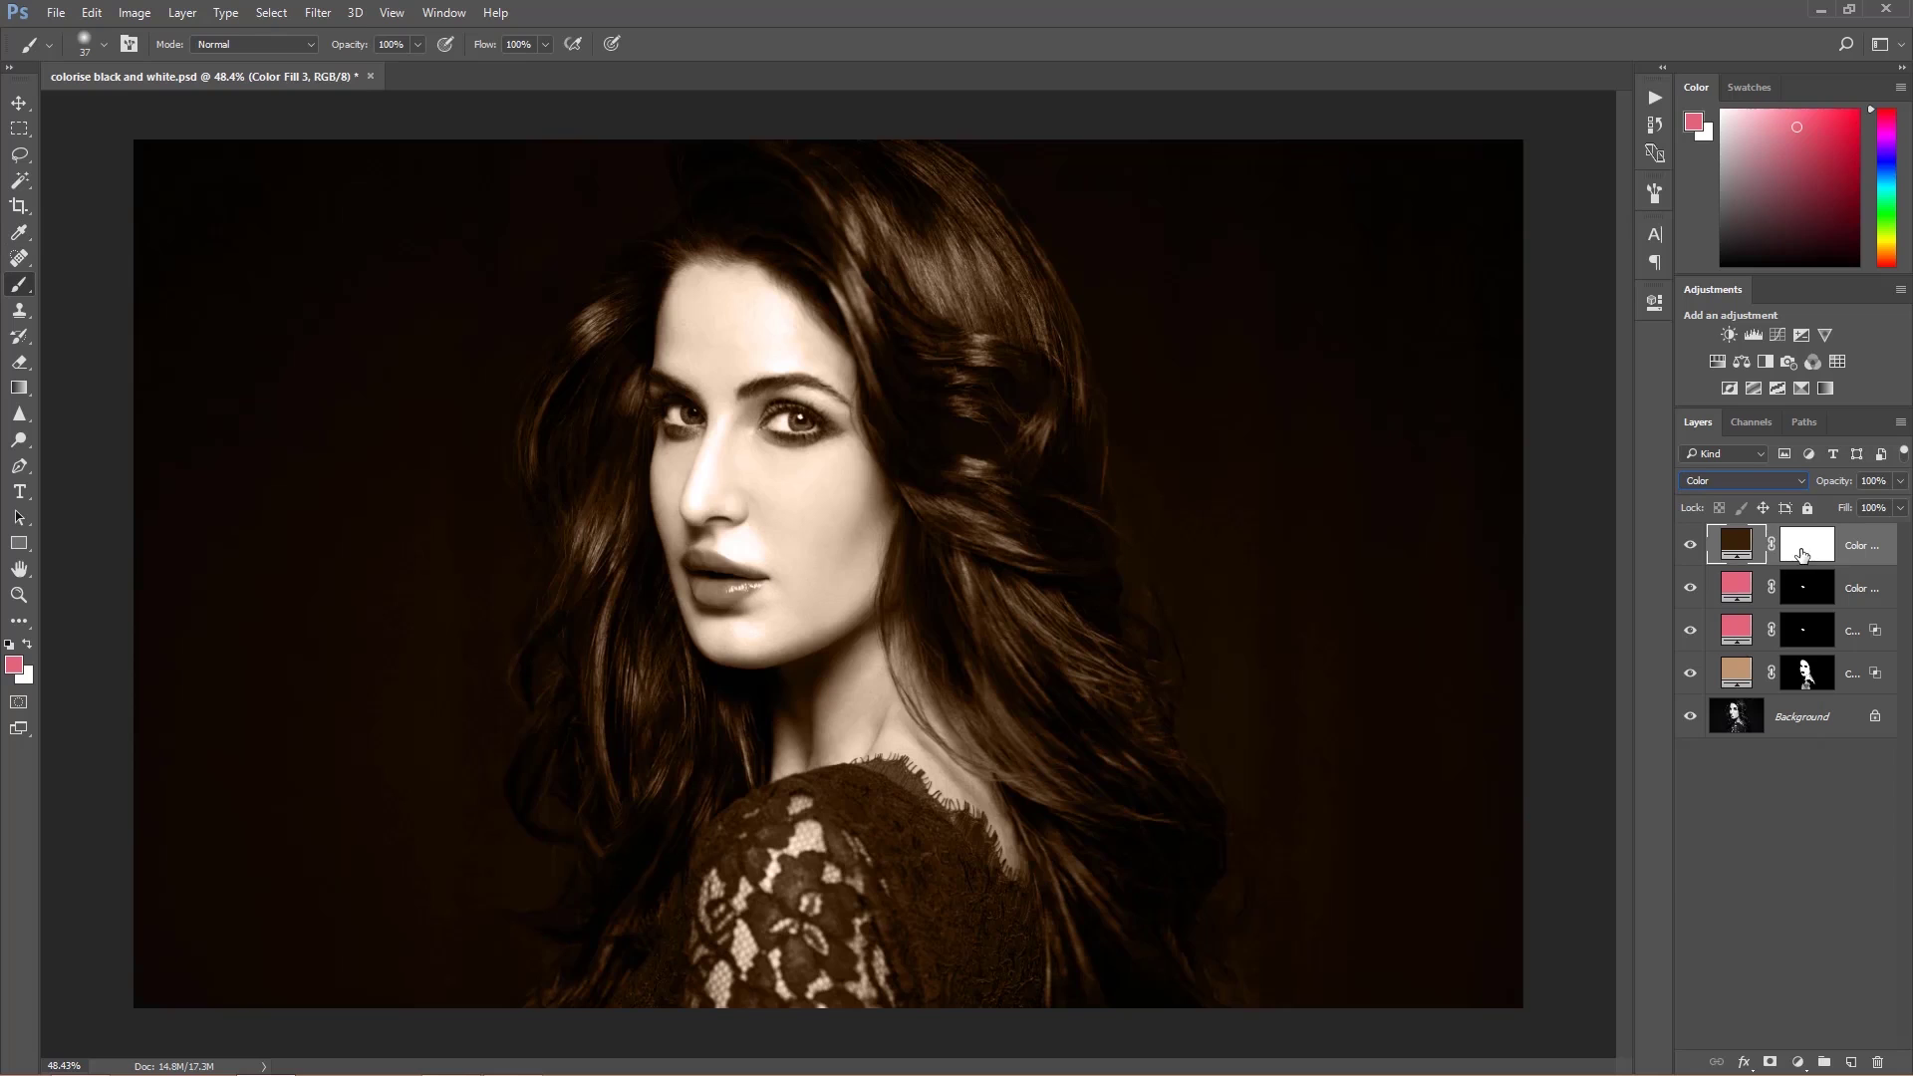
left_click(1803, 555)
Step: Invert the brown fill's mask and paint the brown tint into both irises
key("ctrl+i")
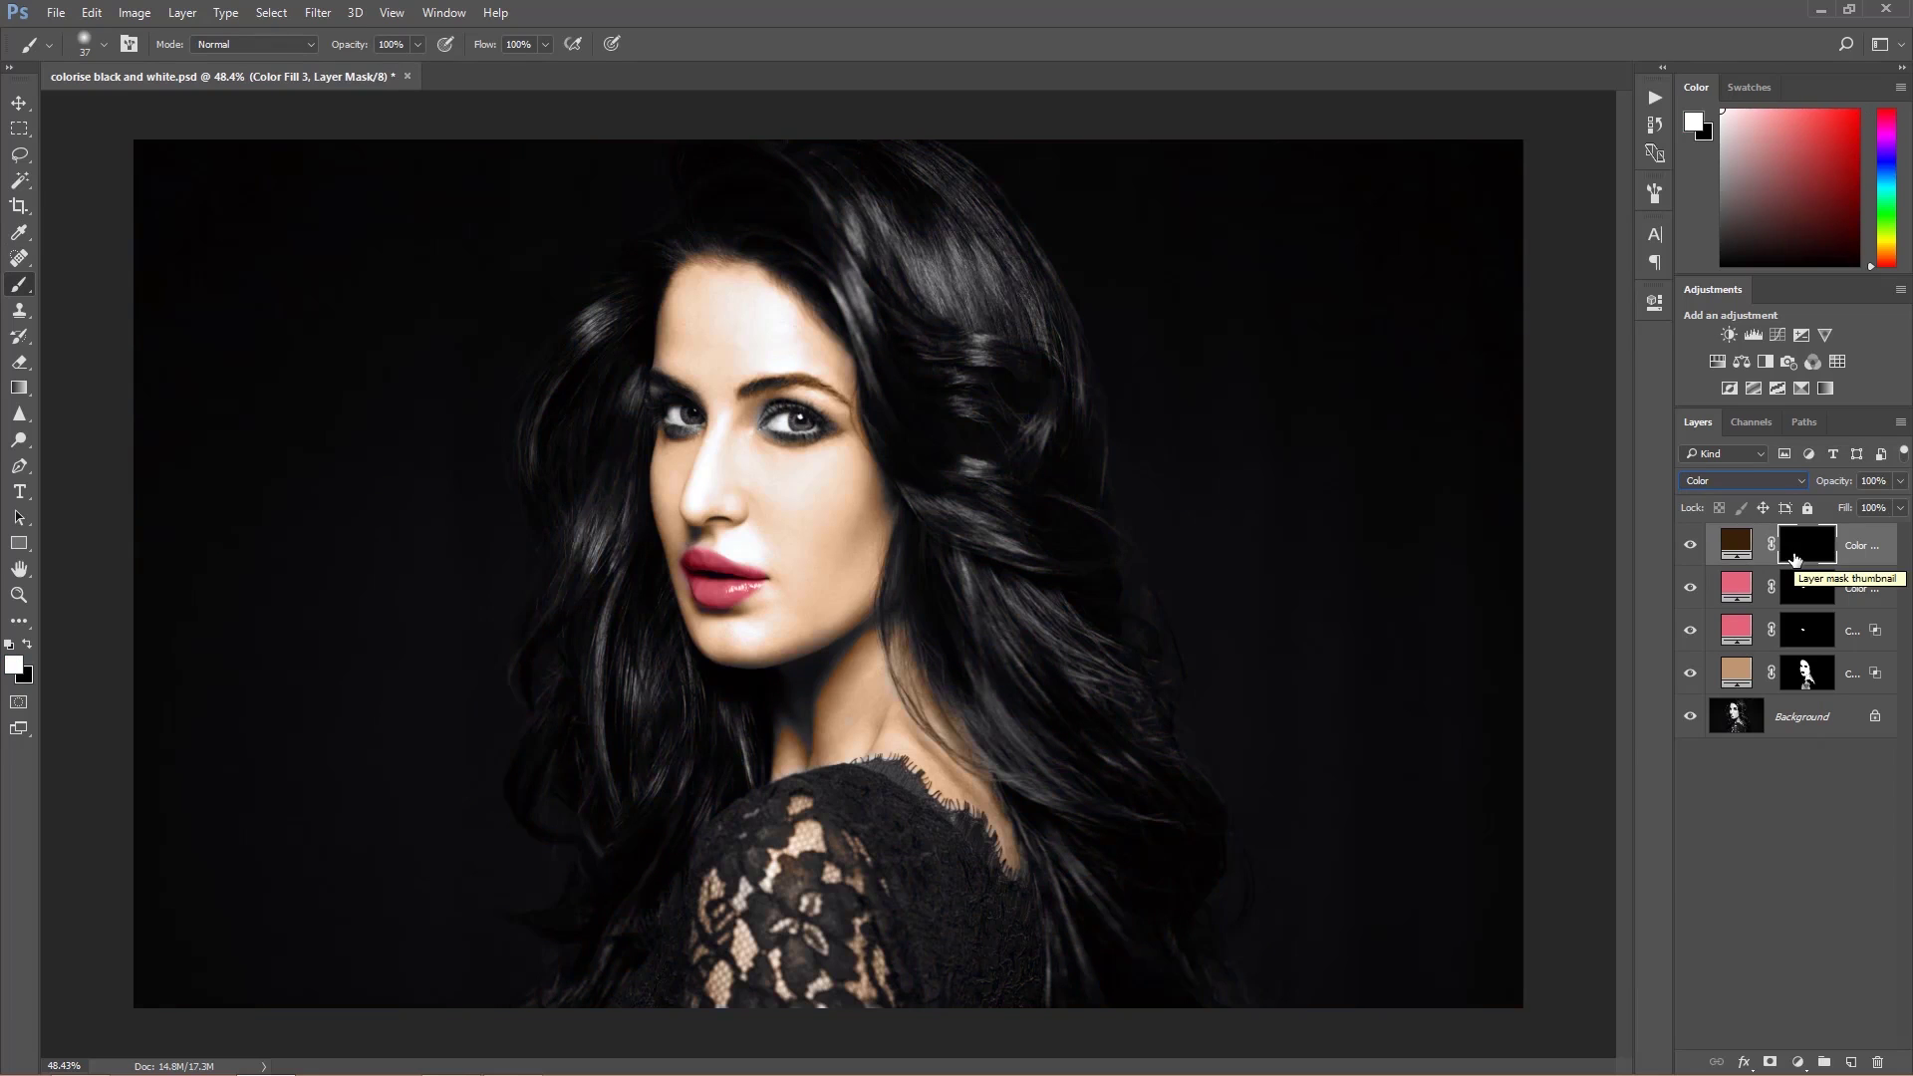
scroll(753, 407, "up", 5)
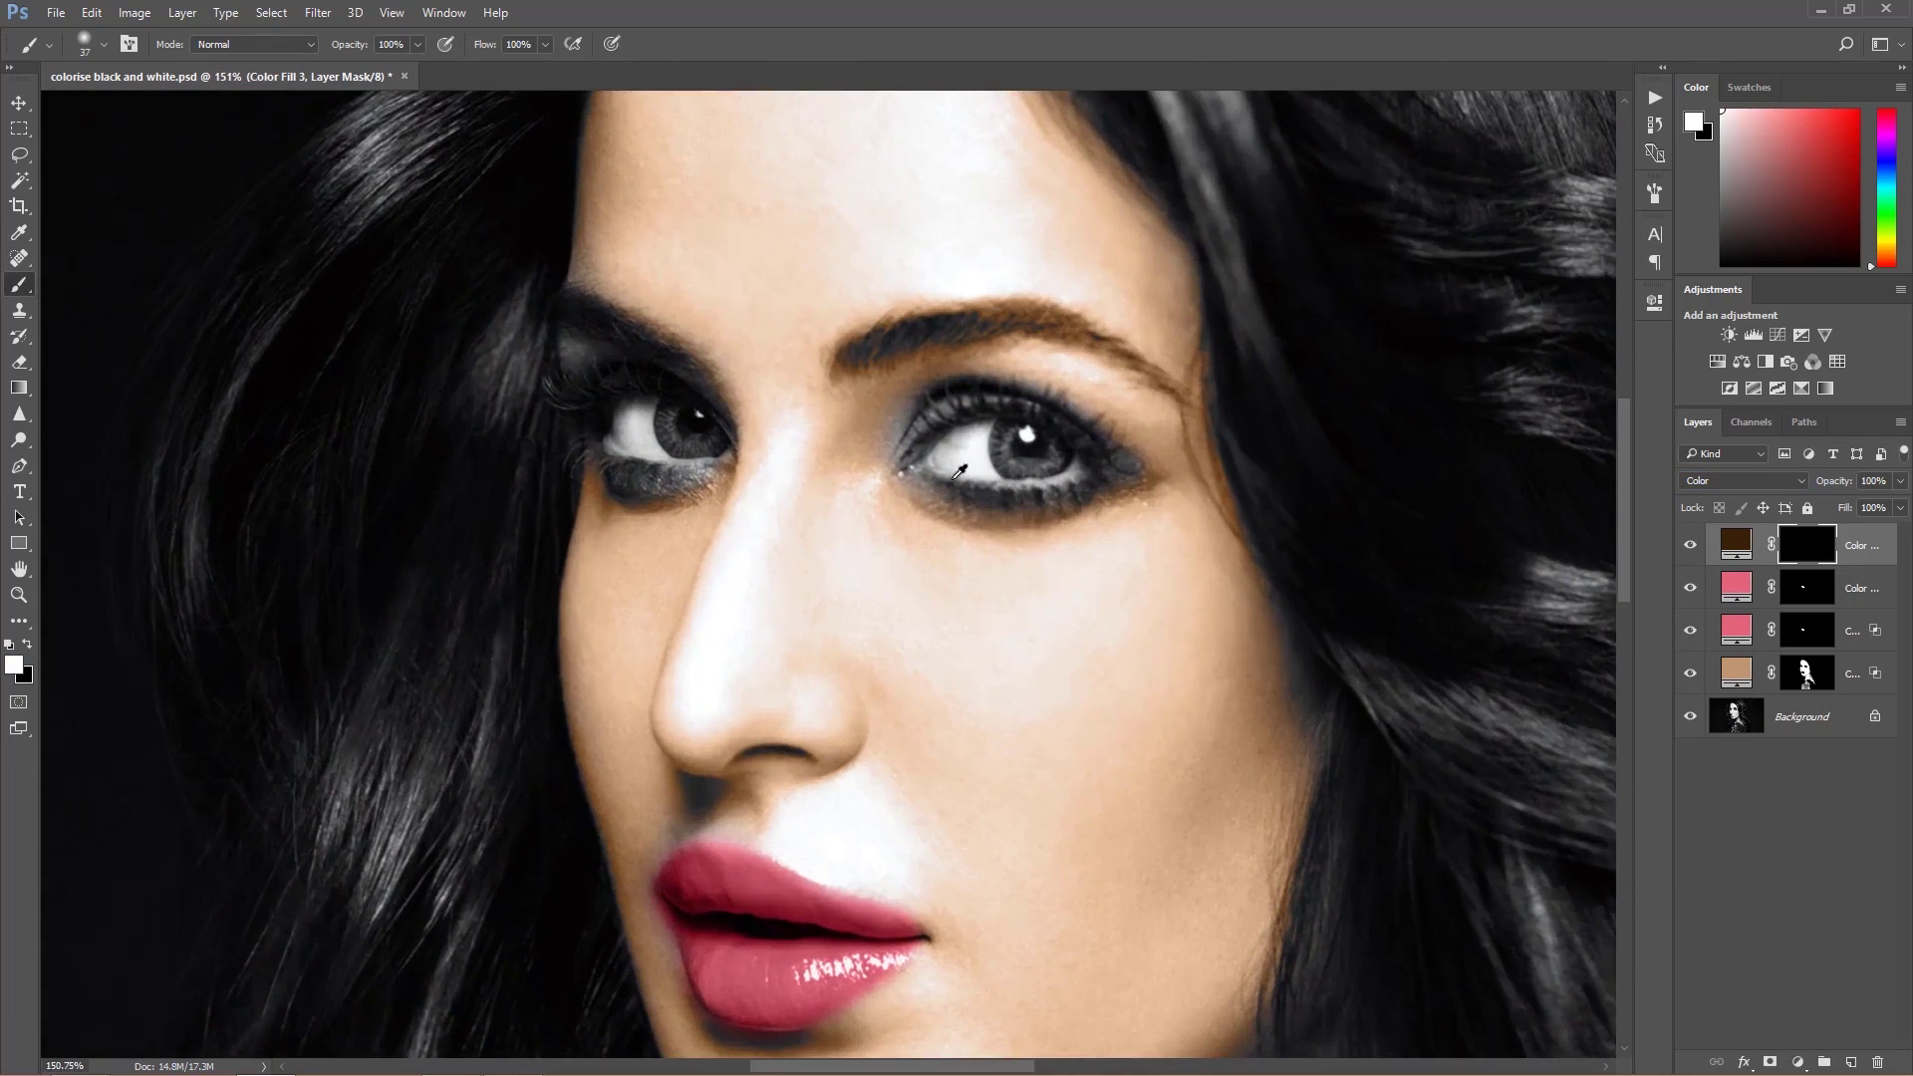
key("x")
key("x")
left_click_drag(1012, 457, 1026, 463)
mouse_move(689, 417)
left_mouse_down()
mouse_move(685, 435)
mouse_move(747, 460)
left_mouse_up()
Step: Change the eye fill colour to #331603 and lower its opacity to 50%
double_click(1739, 549)
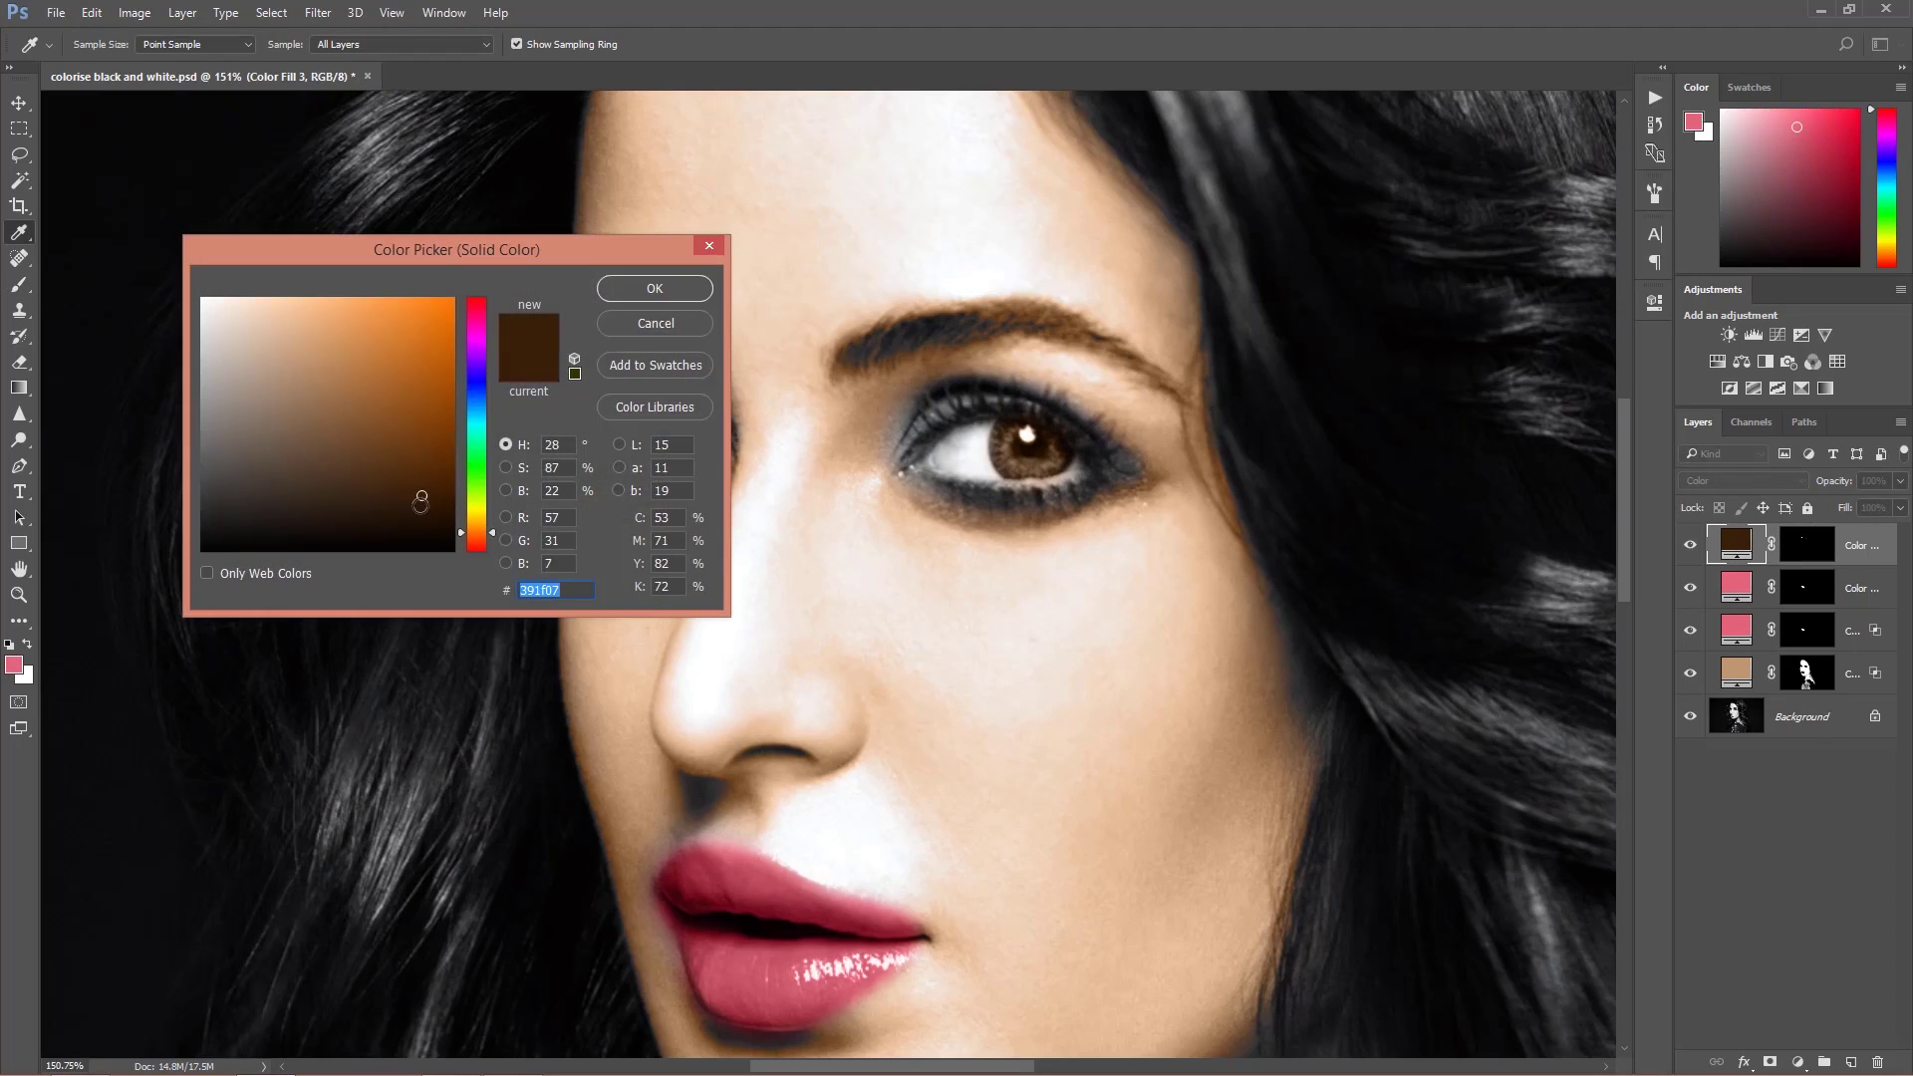
left_click_drag(421, 501, 485, 543)
left_click(646, 289)
key("b")
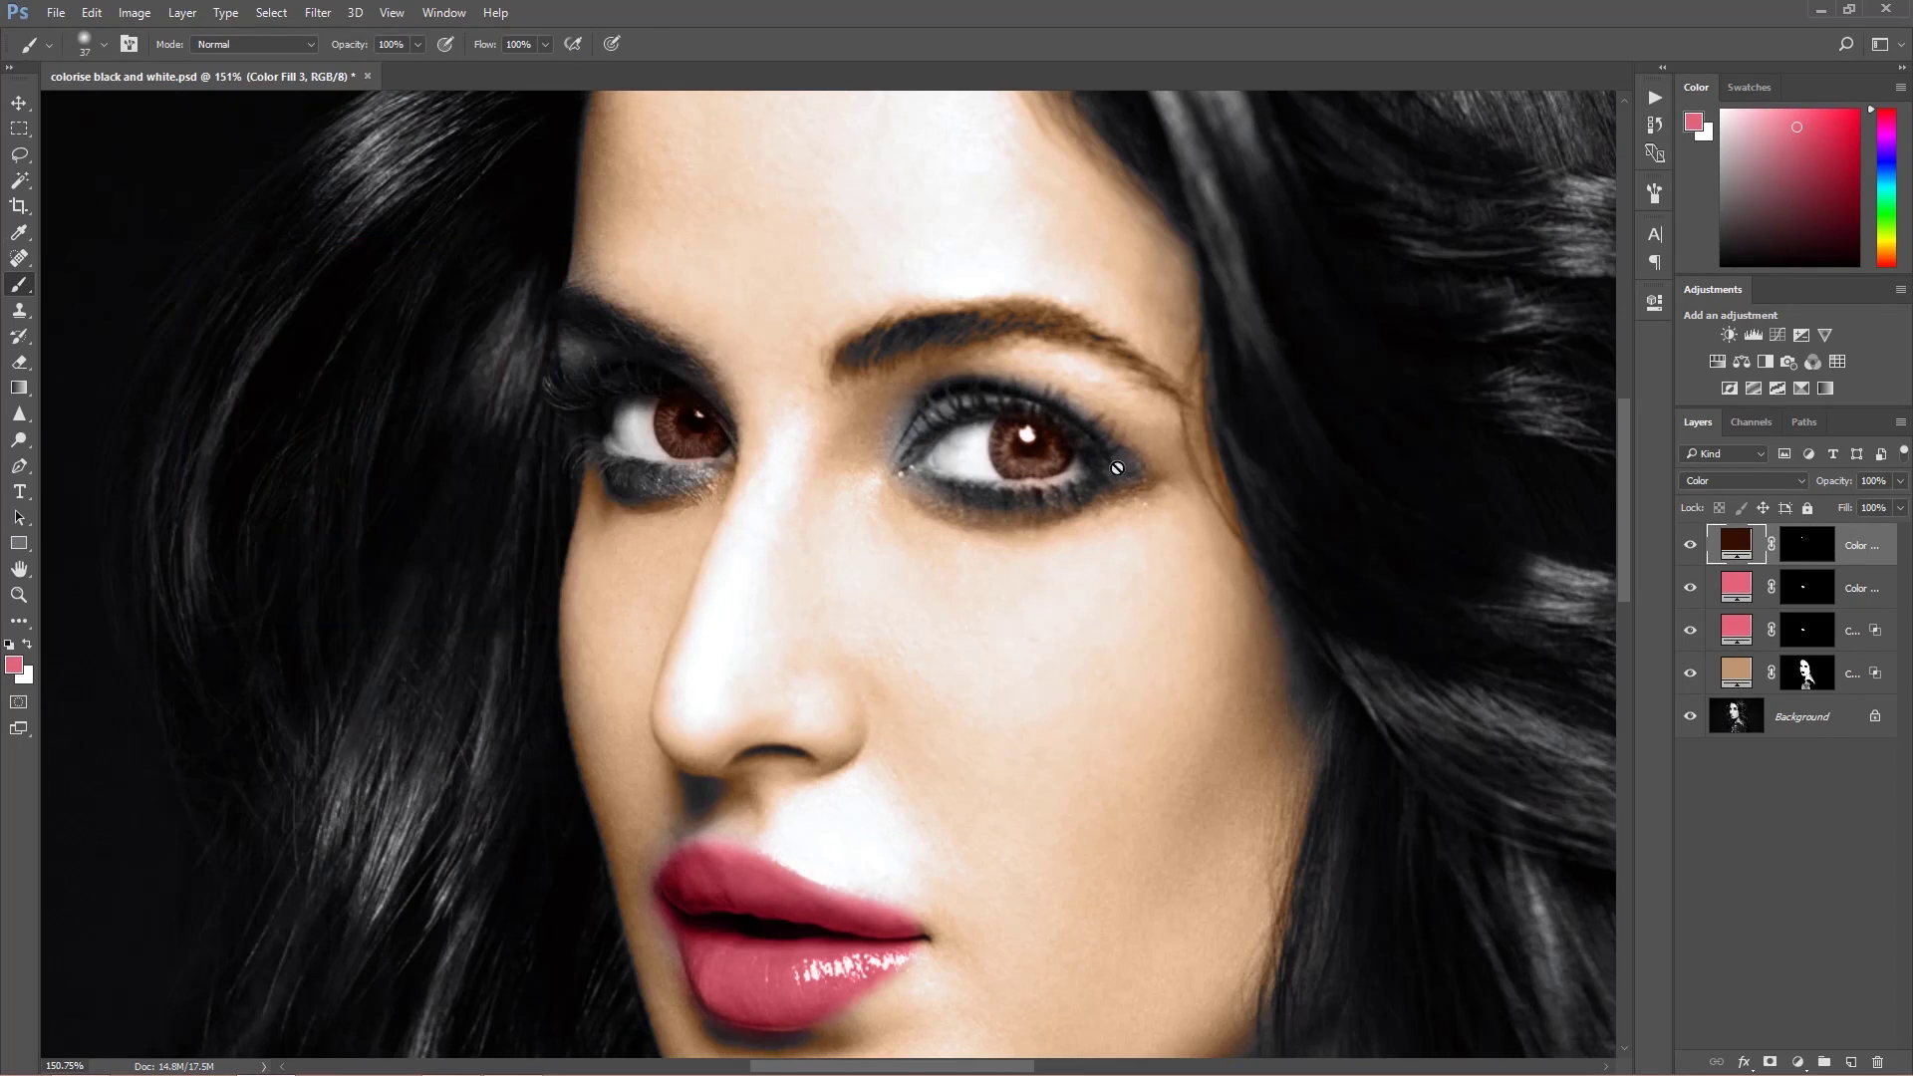
left_click_drag(1839, 482, 1831, 488)
left_click(1866, 483)
type("50")
type("v")
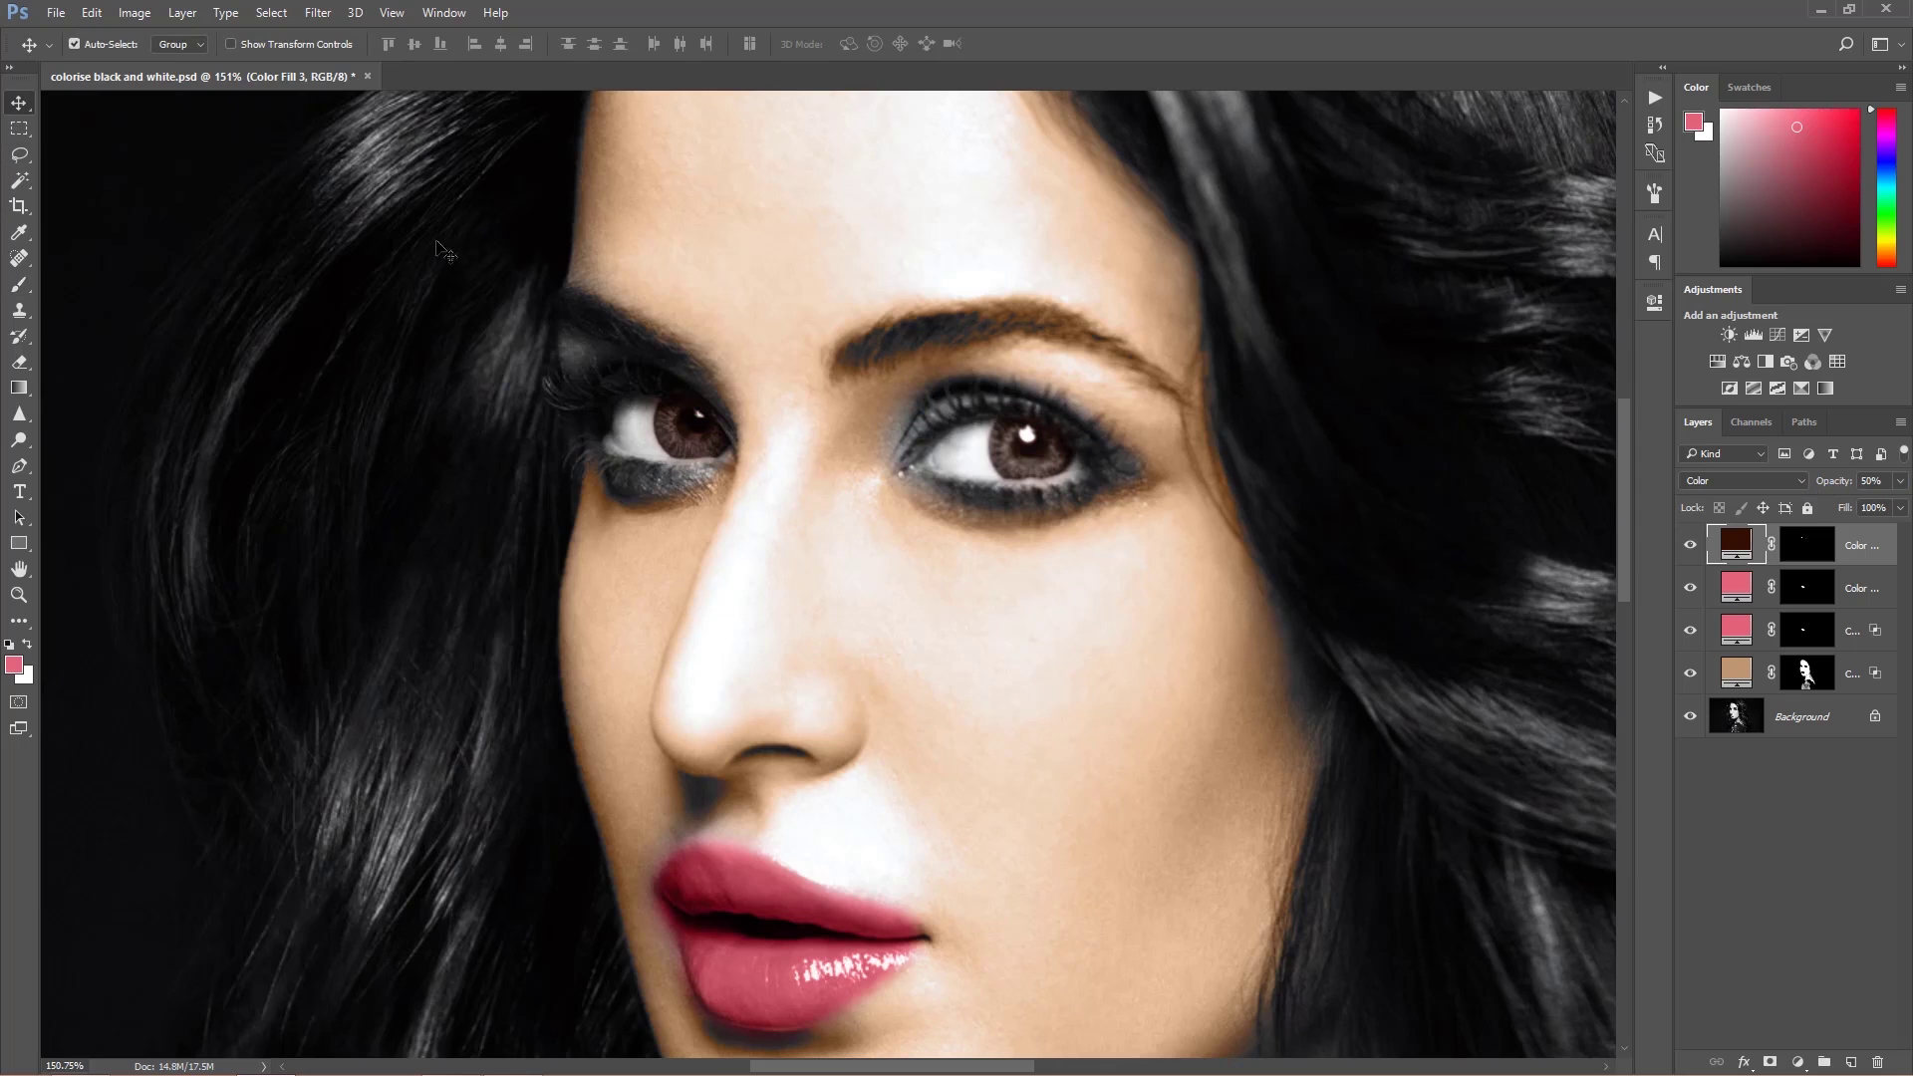
key("ctrl+0")
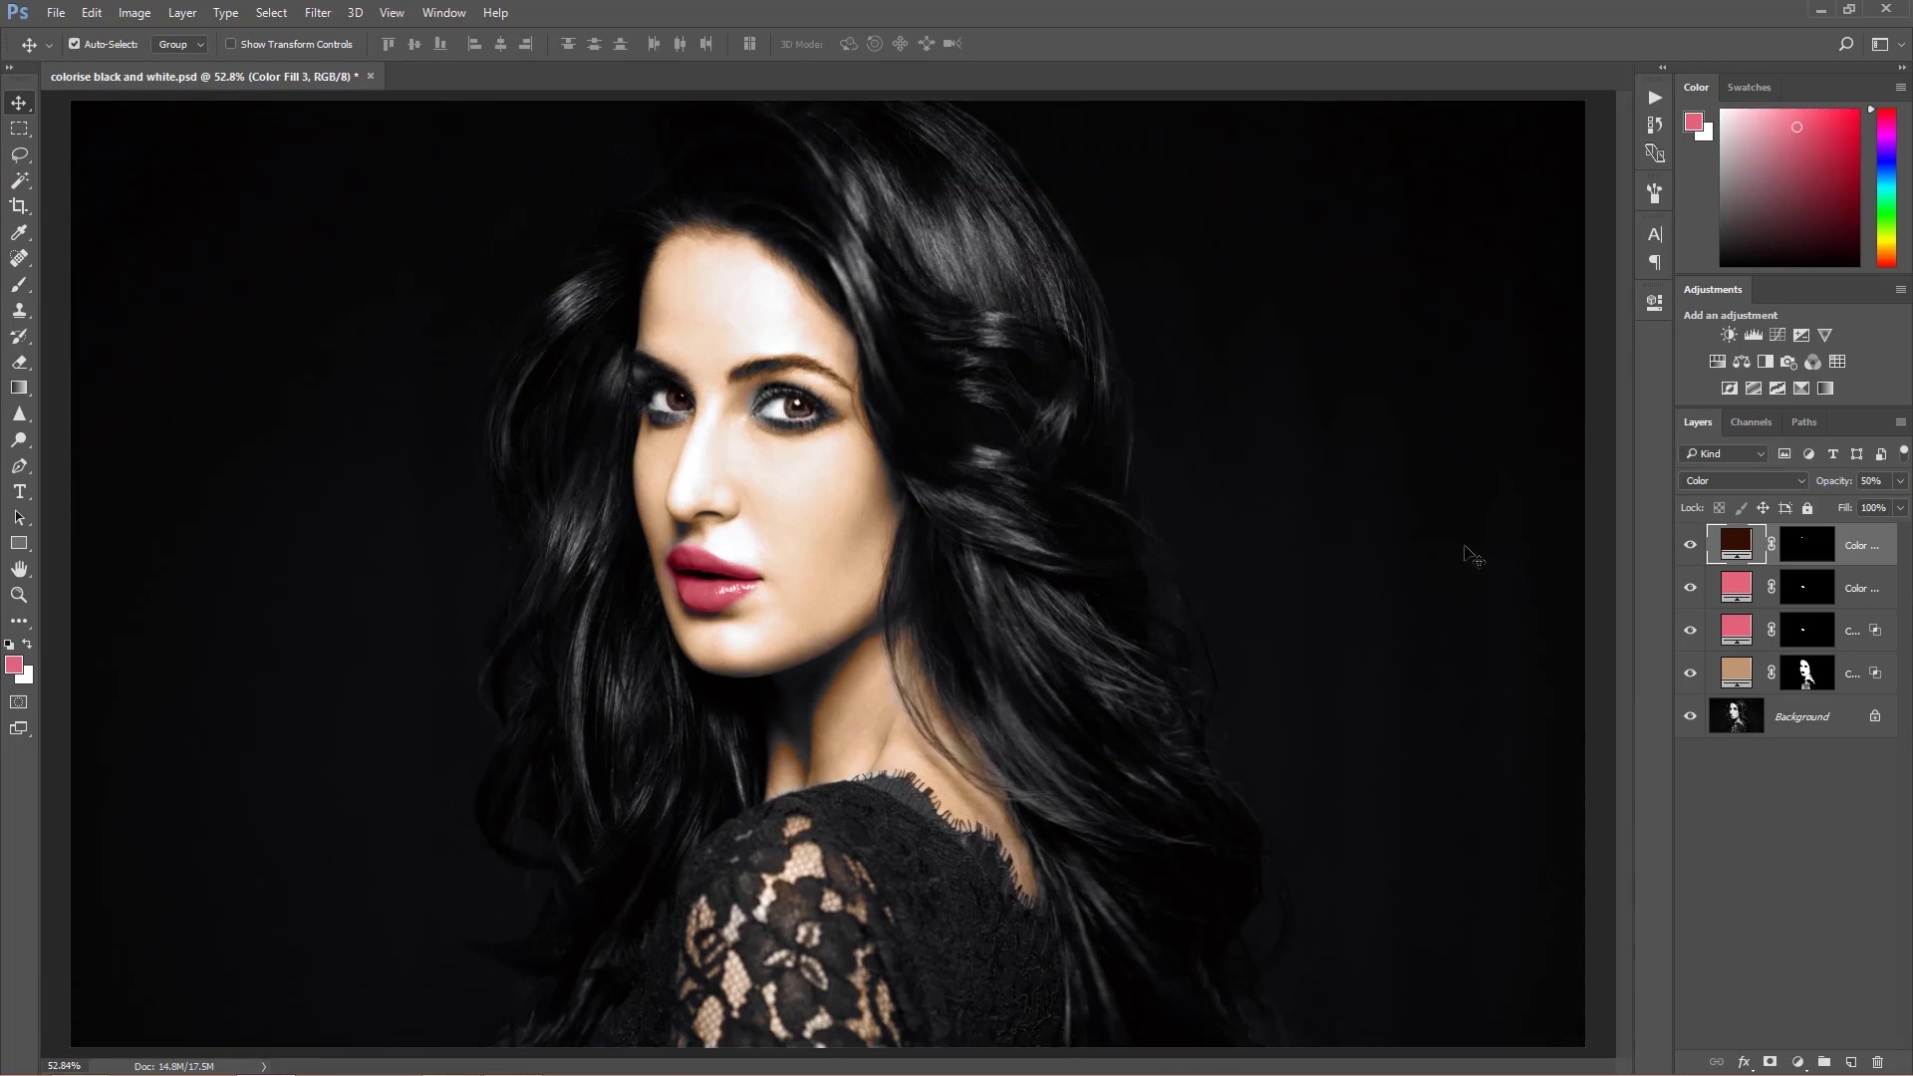
scroll(1473, 555, "down", 1)
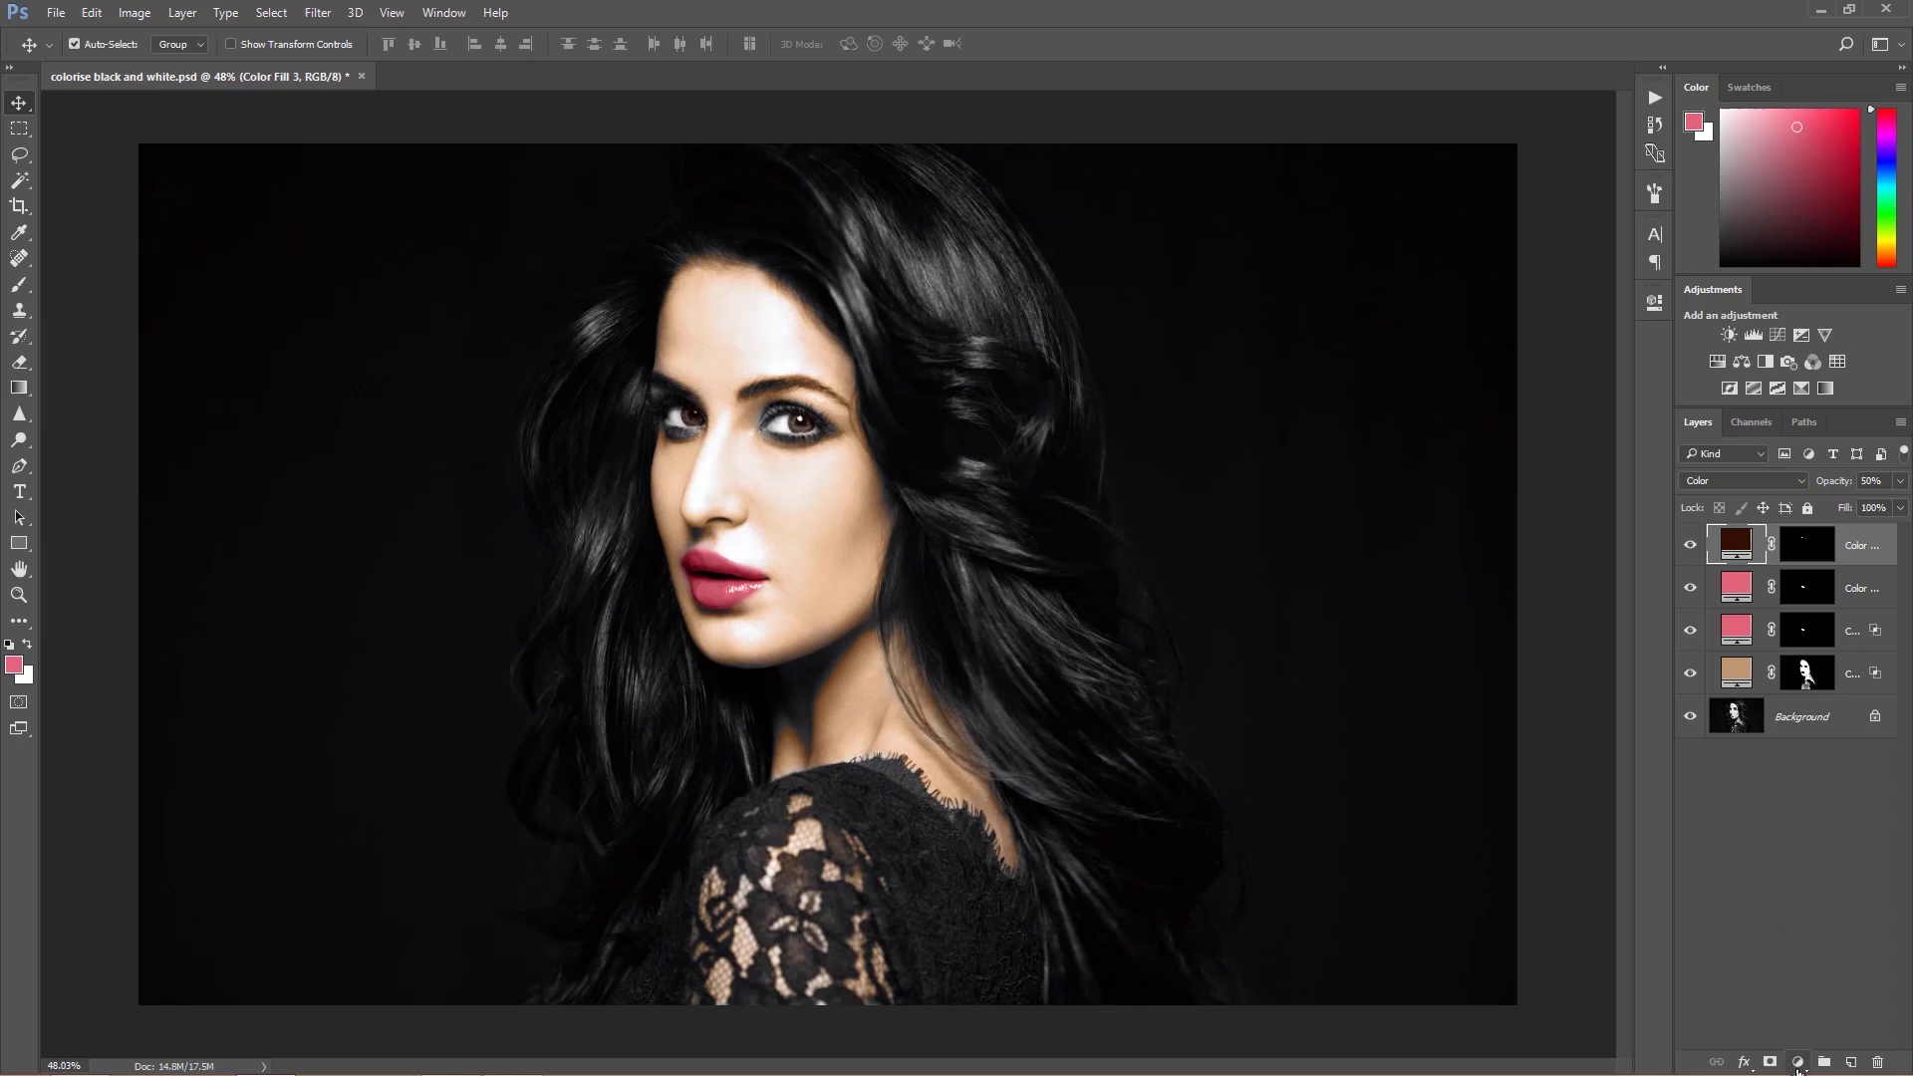
Step: Add a dark brown #3d2811 Solid Color fill layer in Soft Light mode with an inverted black mask
left_click(1798, 1064)
left_click(1763, 631)
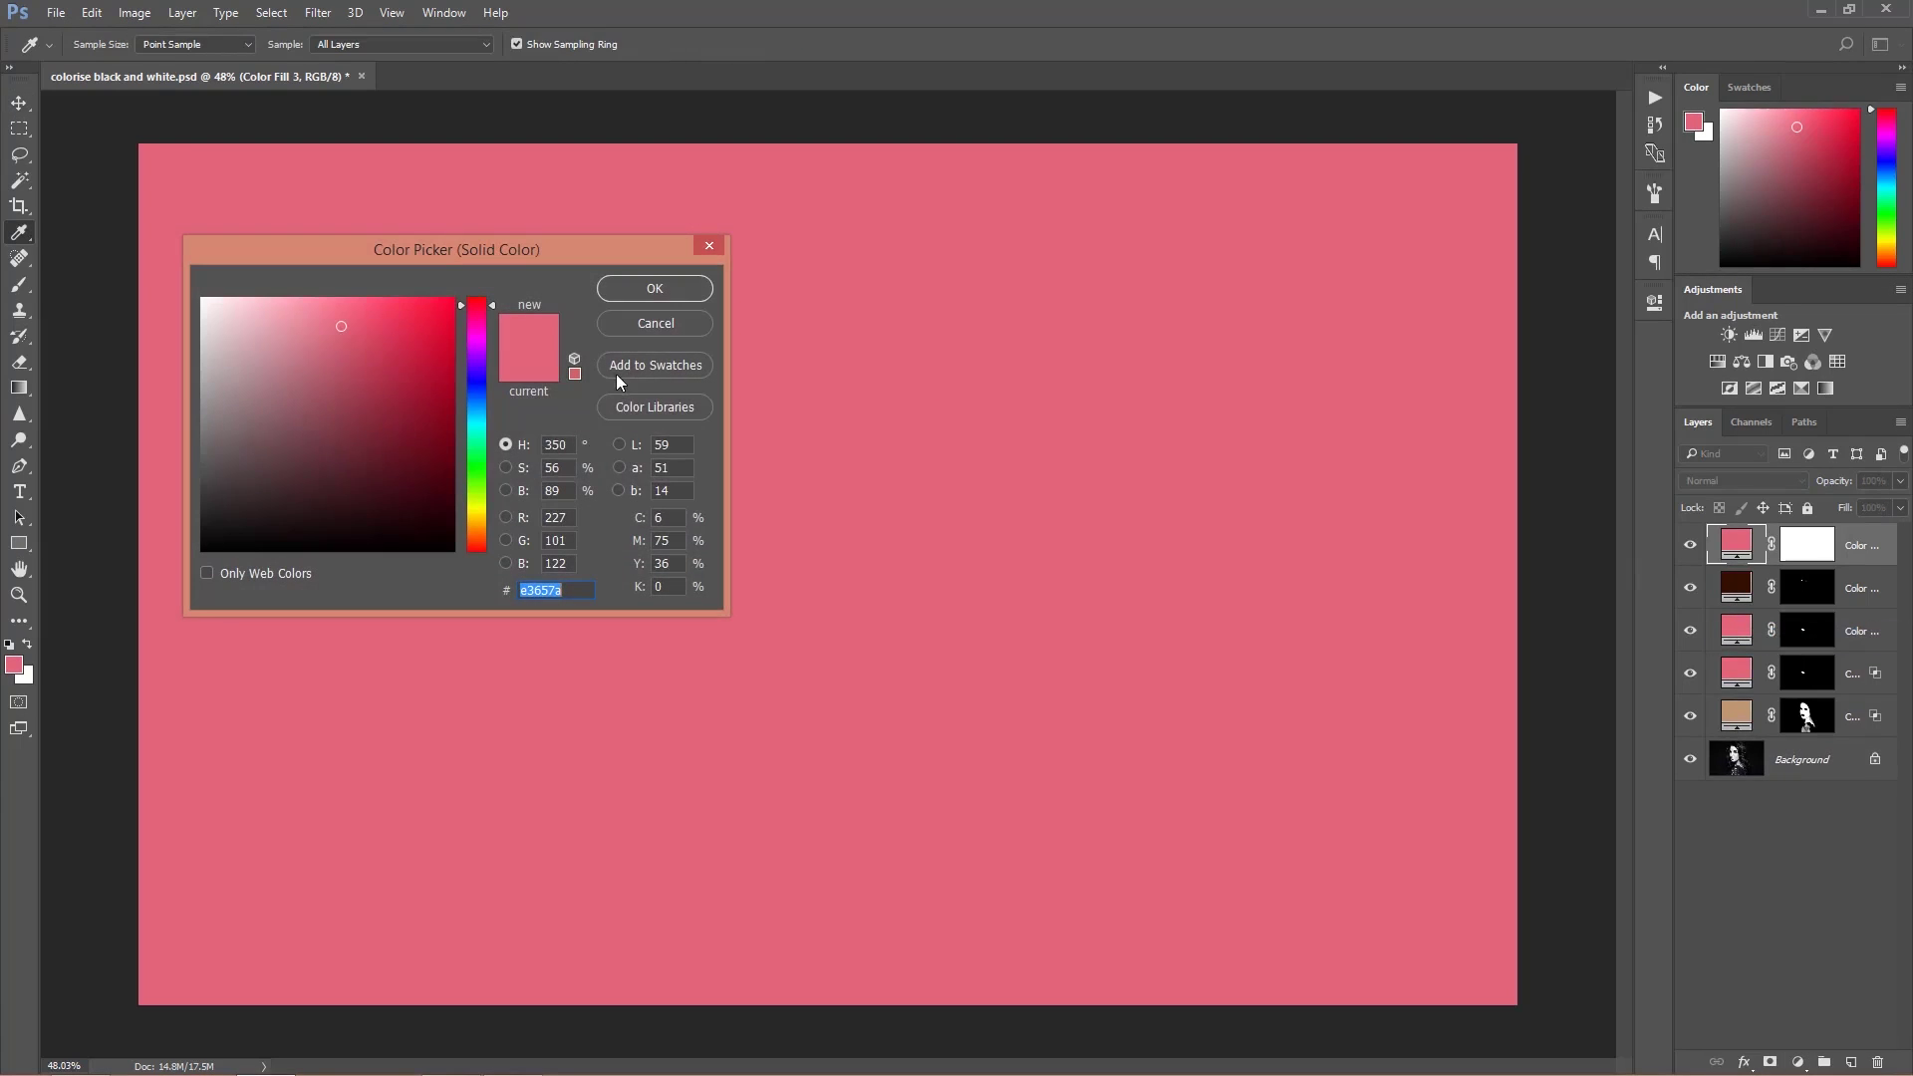
left_click_drag(485, 508, 485, 530)
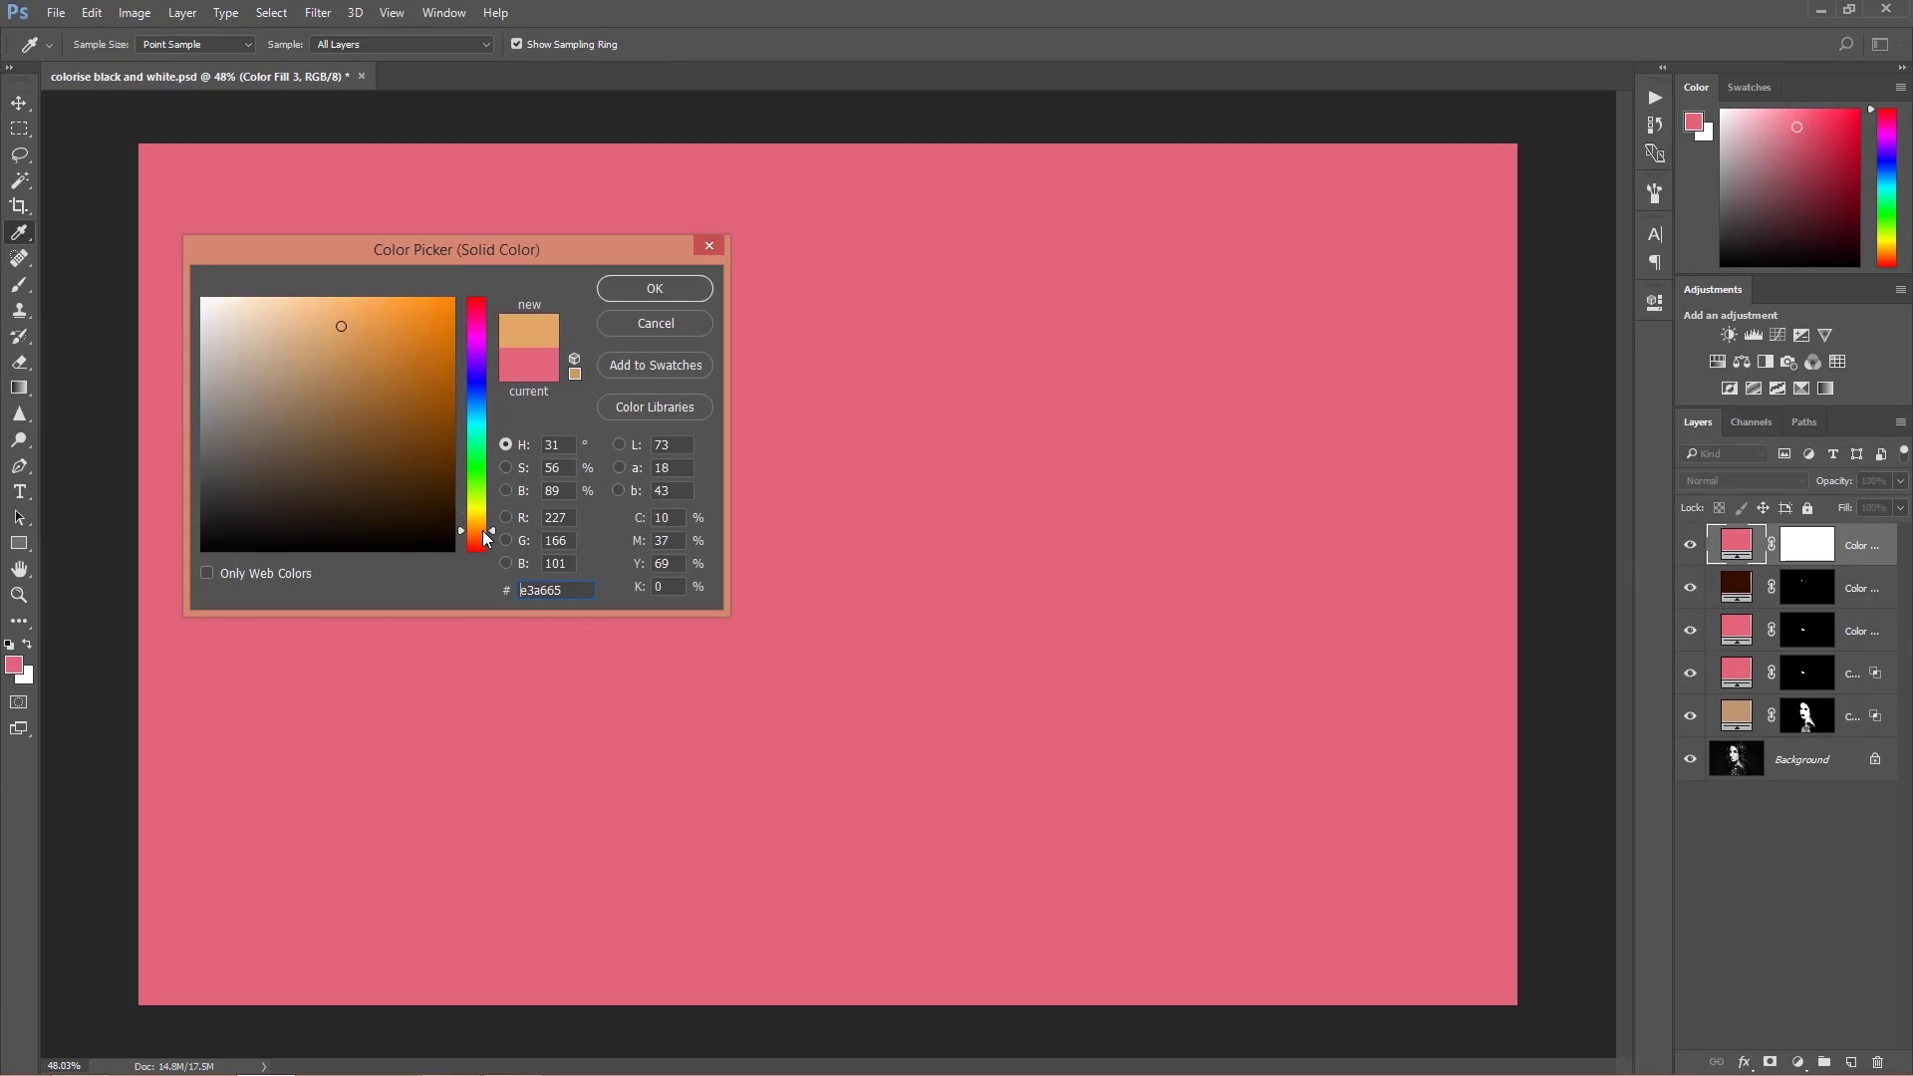
left_click(402, 468)
left_click(386, 490)
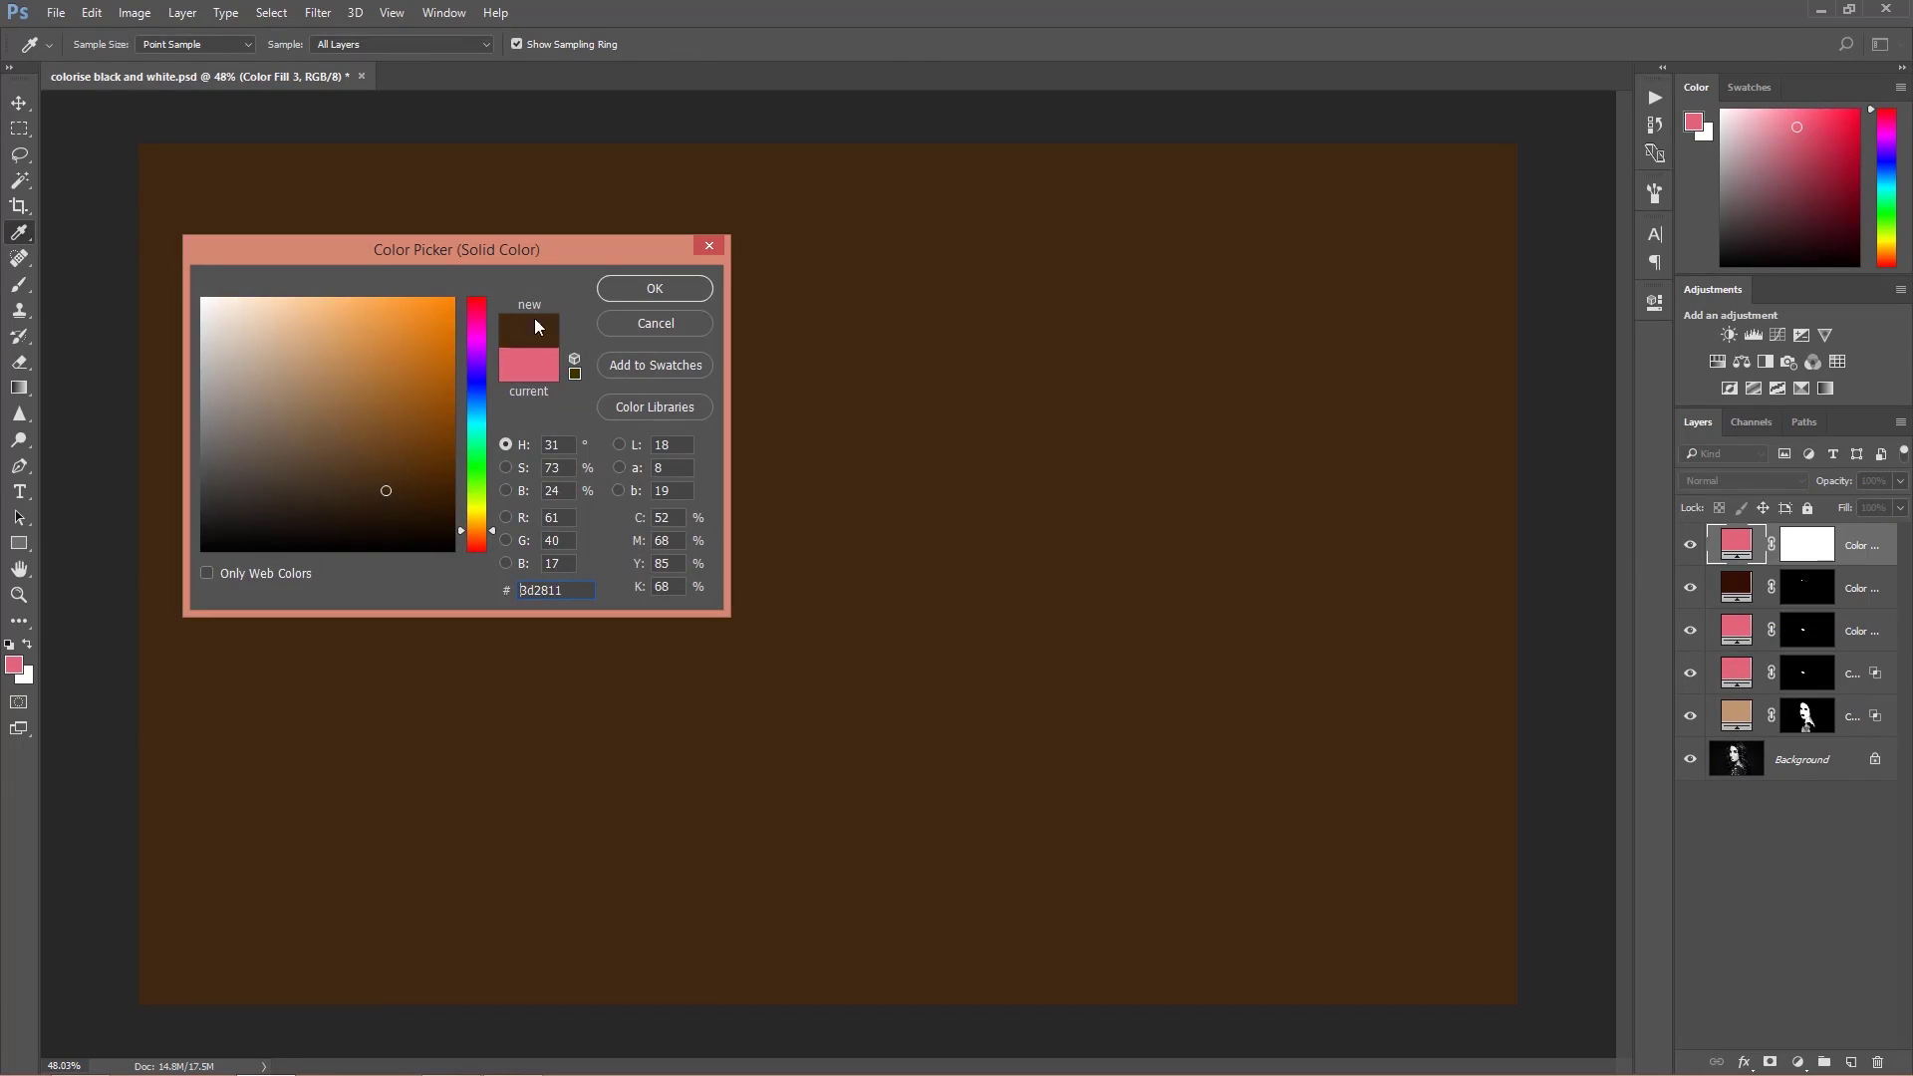
left_click(654, 289)
left_click(1767, 480)
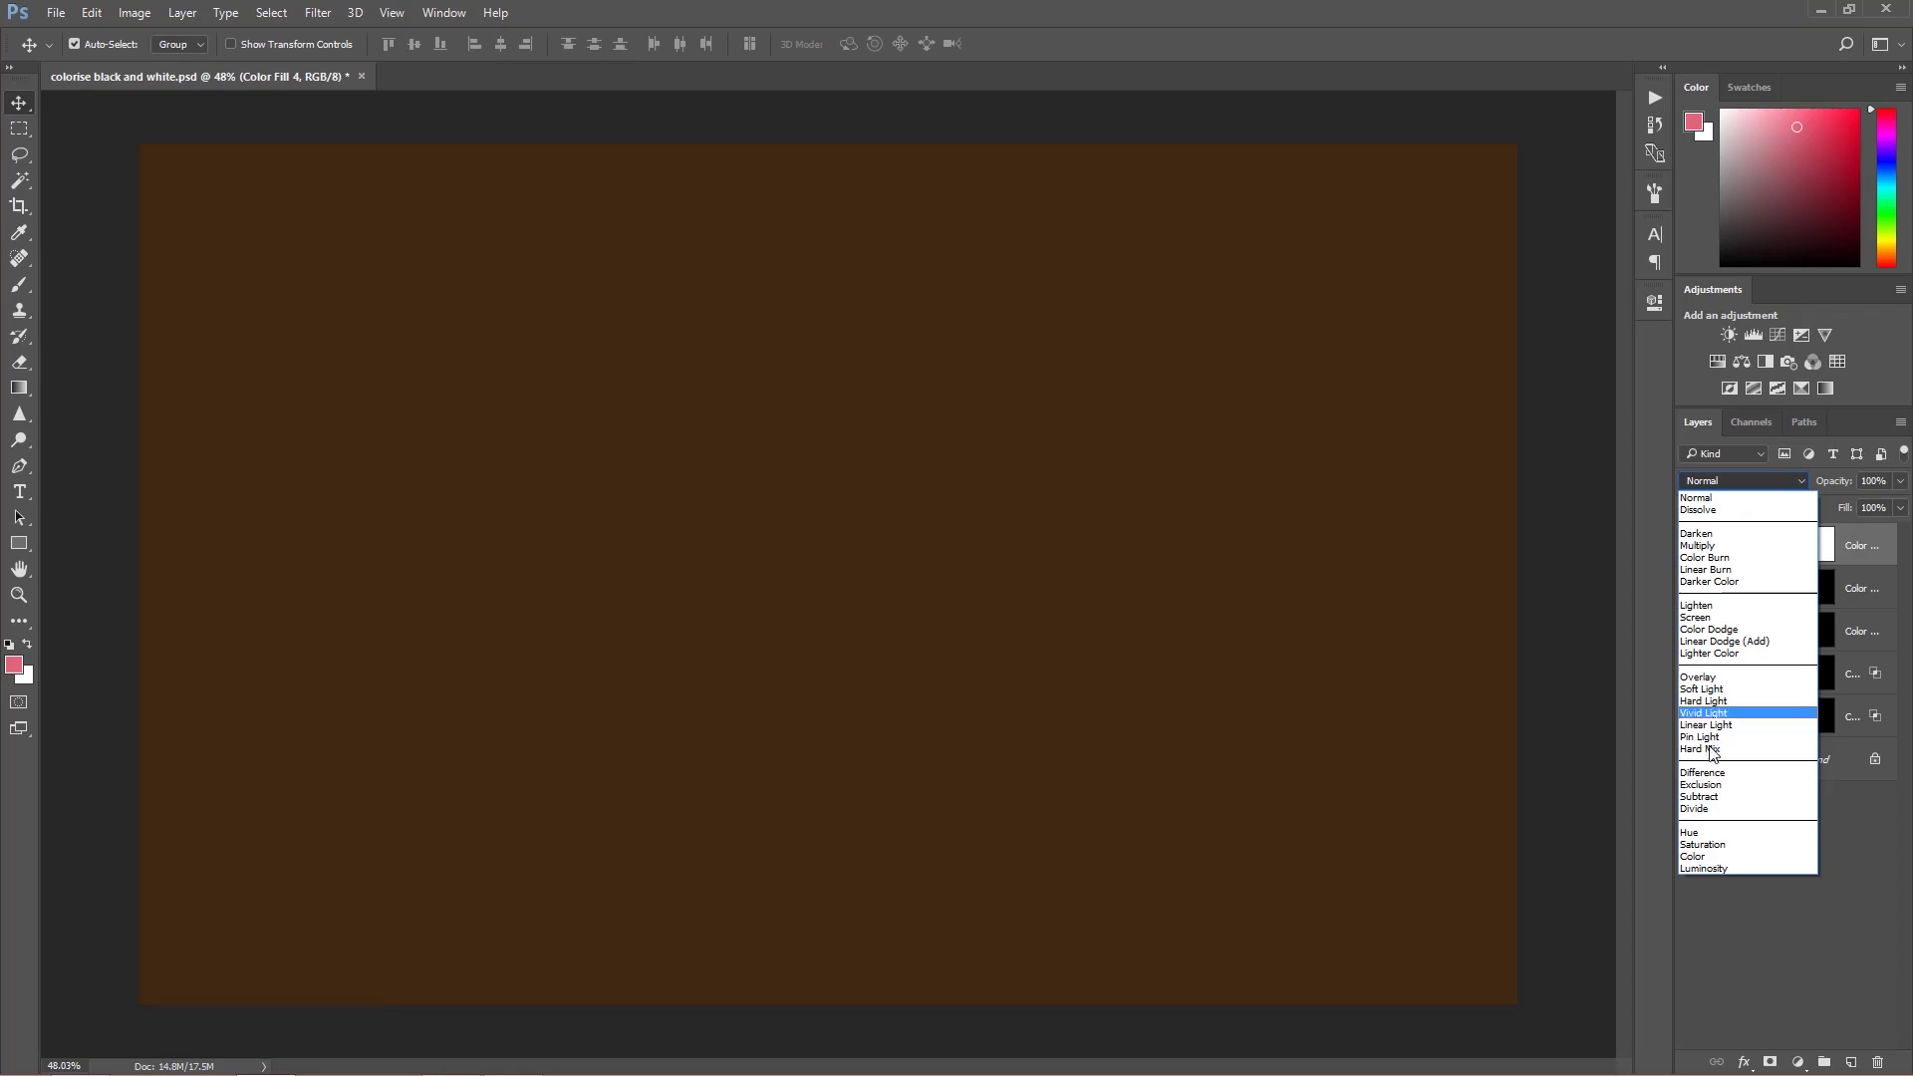
left_click(1694, 856)
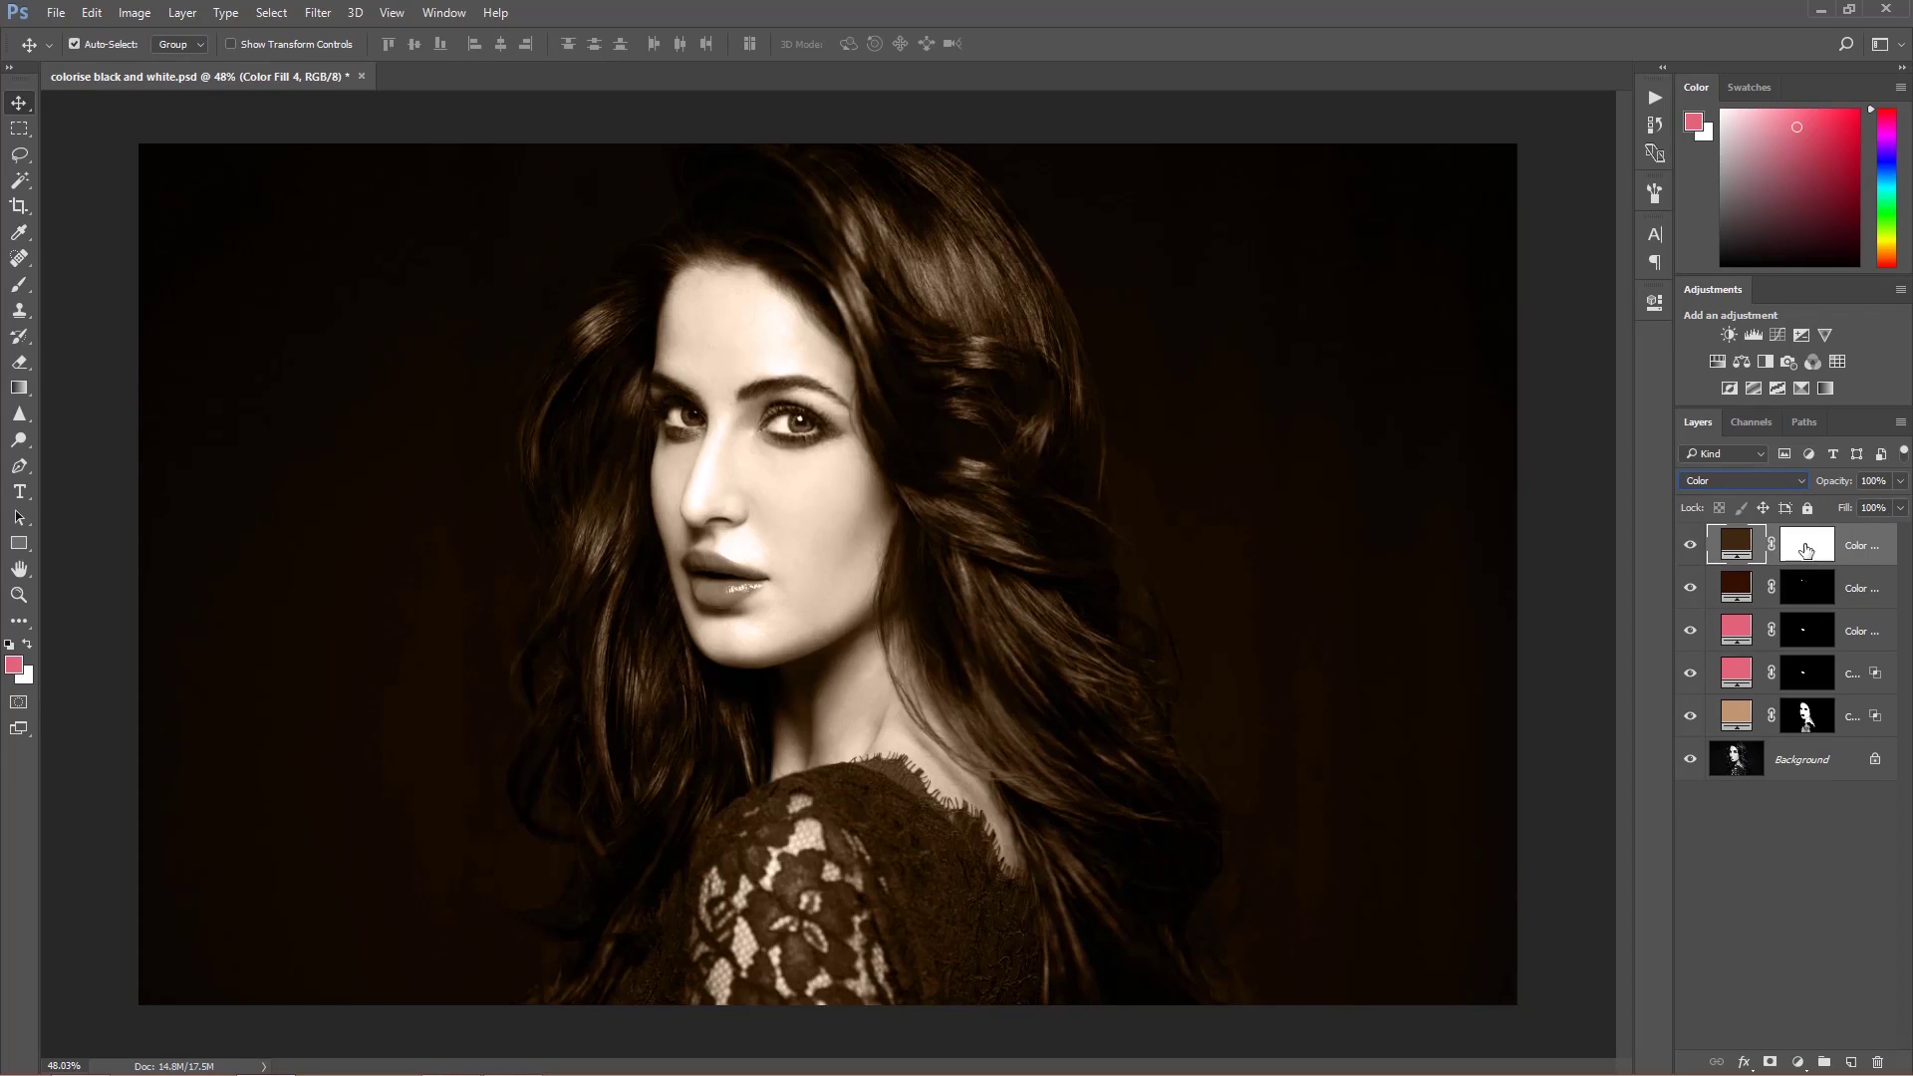
left_click(1763, 482)
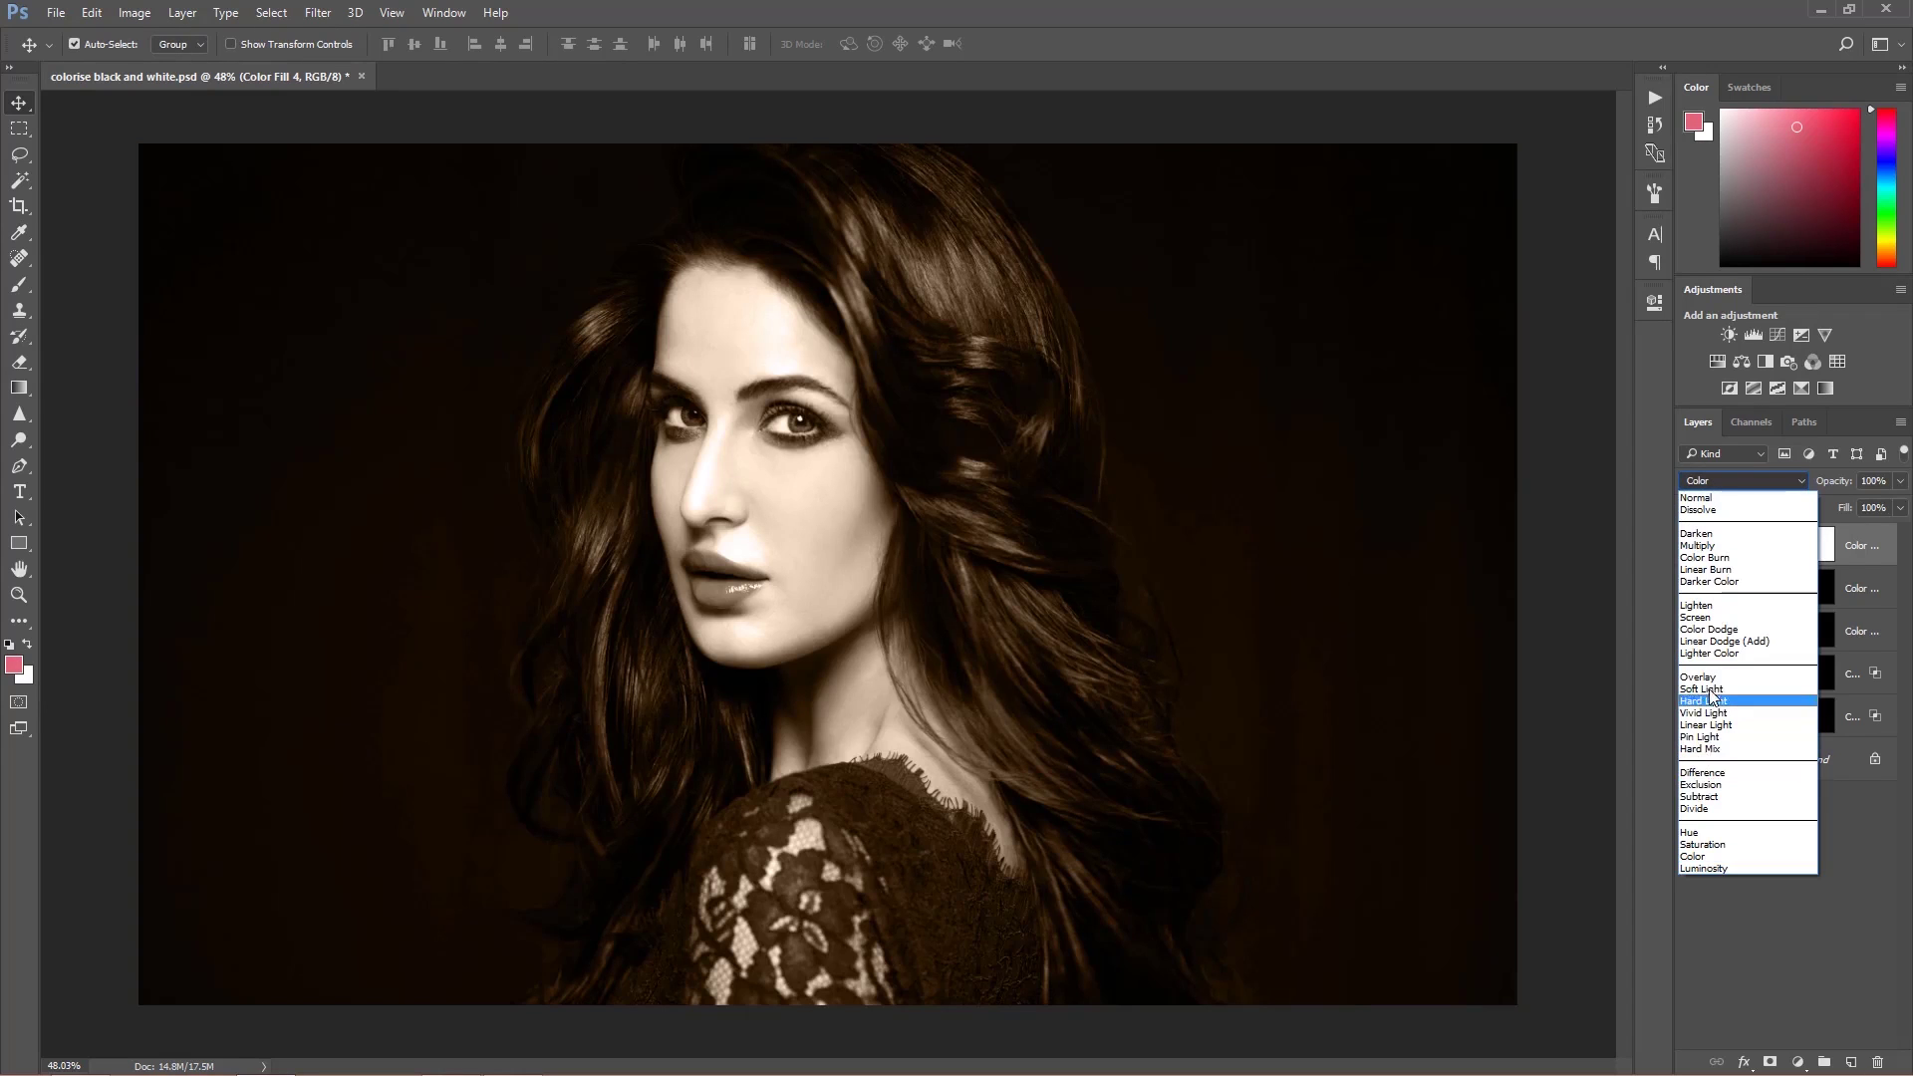
left_click(1712, 694)
left_click(1803, 551)
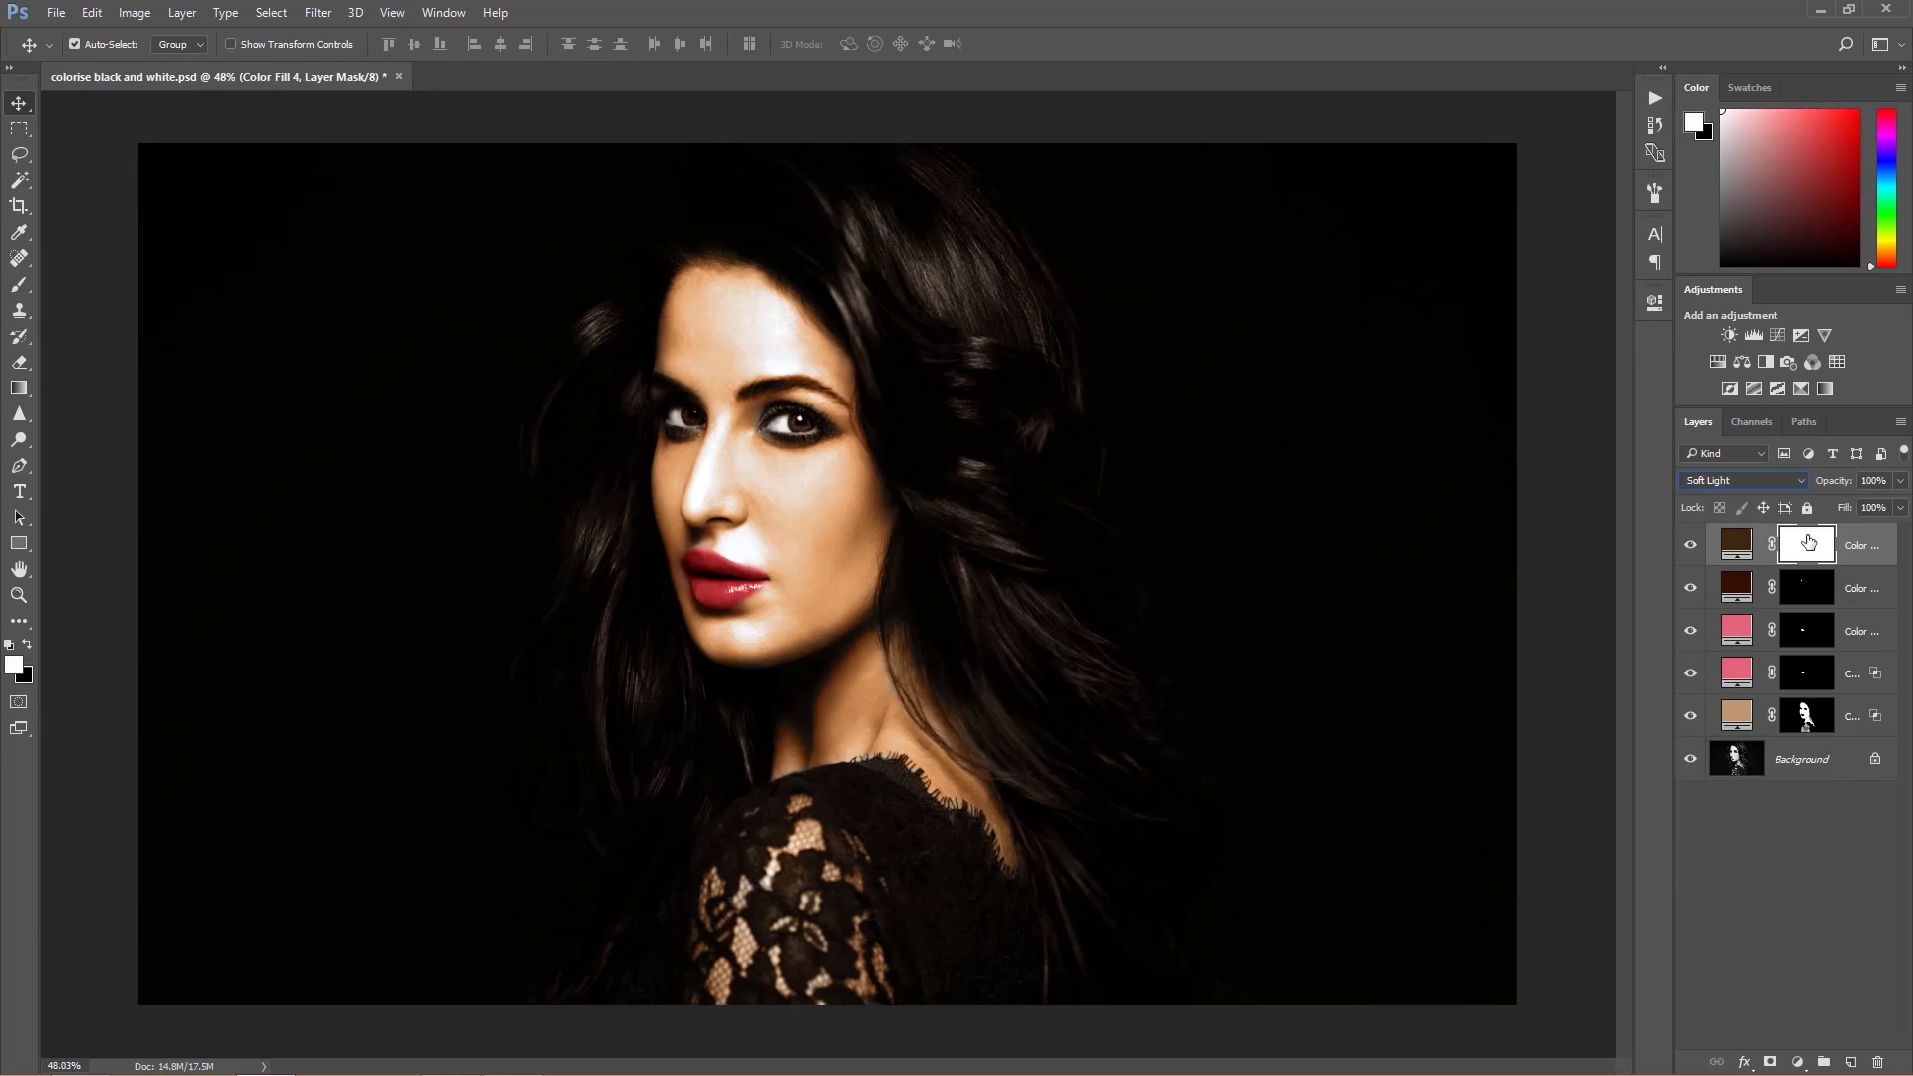
key("ctrl+i")
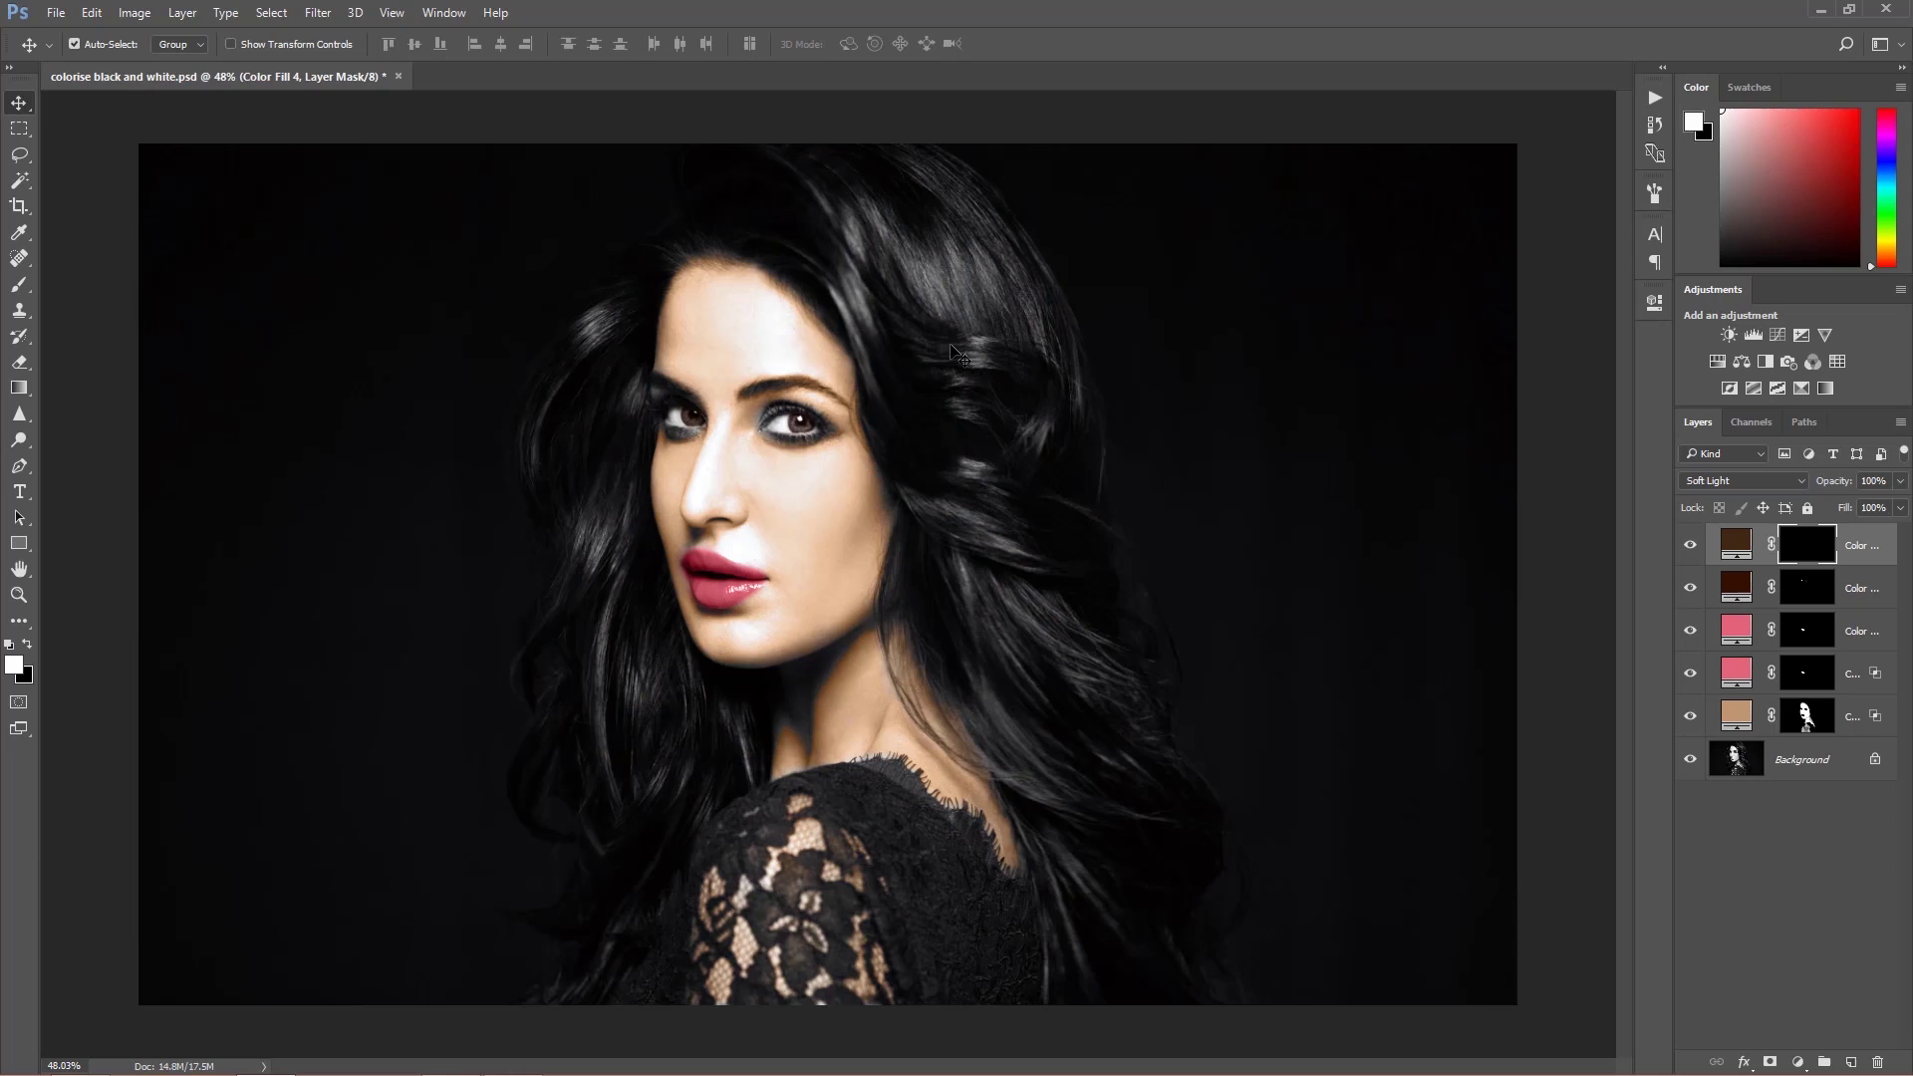
Step: Paint the brown tint over the hair, using a smaller, lower-opacity brush for soft edges
key("b")
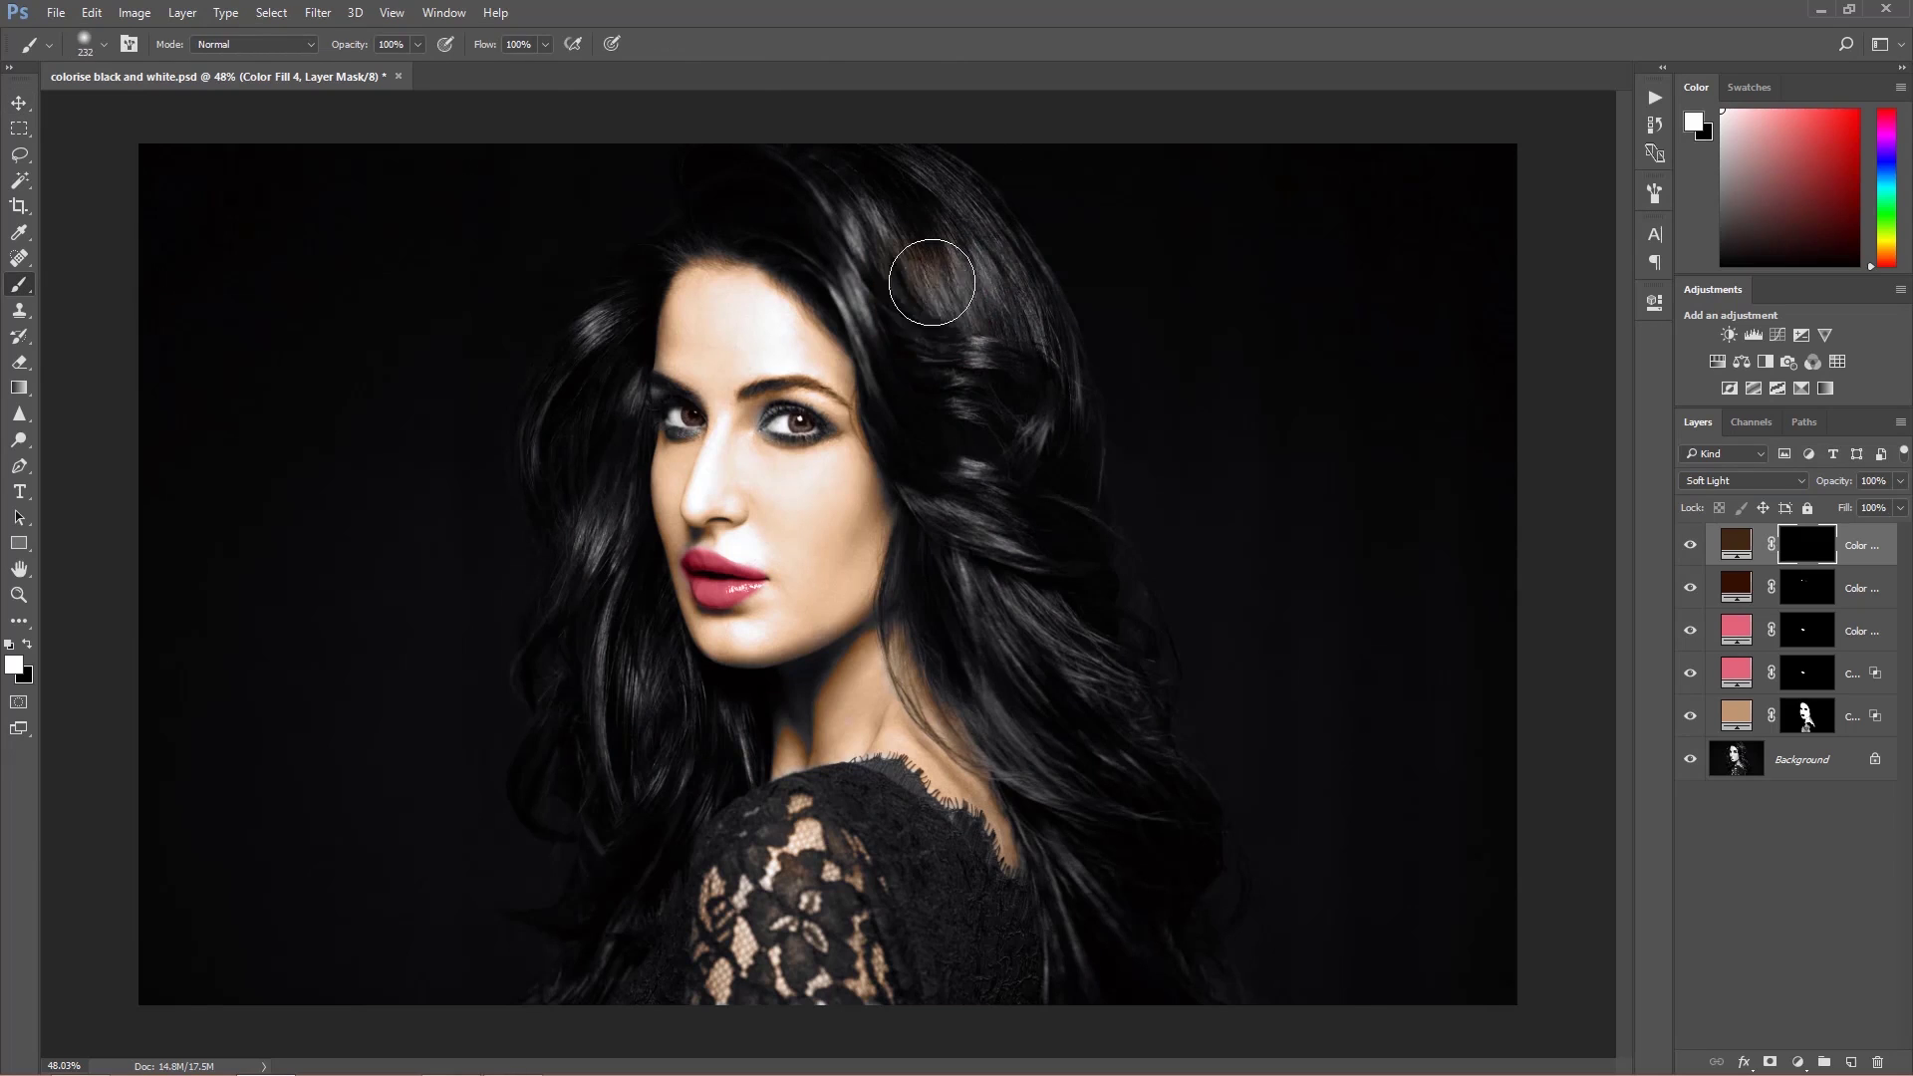
mouse_move(931, 278)
left_mouse_down()
mouse_move(1046, 372)
mouse_move(1009, 374)
mouse_move(906, 188)
mouse_move(863, 188)
mouse_move(999, 617)
mouse_move(1067, 768)
mouse_move(1102, 705)
mouse_move(1145, 833)
mouse_move(1076, 789)
mouse_move(1115, 957)
mouse_move(1102, 803)
mouse_move(1014, 706)
mouse_move(978, 615)
mouse_move(1003, 392)
mouse_move(1113, 717)
mouse_move(948, 427)
mouse_move(936, 293)
mouse_move(872, 191)
mouse_move(984, 273)
mouse_move(734, 183)
mouse_move(760, 197)
mouse_move(593, 307)
mouse_move(602, 440)
mouse_move(560, 449)
mouse_move(611, 578)
mouse_move(610, 670)
mouse_move(705, 760)
mouse_move(611, 837)
mouse_move(602, 773)
mouse_move(564, 807)
mouse_move(602, 598)
mouse_move(632, 798)
mouse_move(727, 775)
left_mouse_up()
left_click_drag(964, 622, 948, 613)
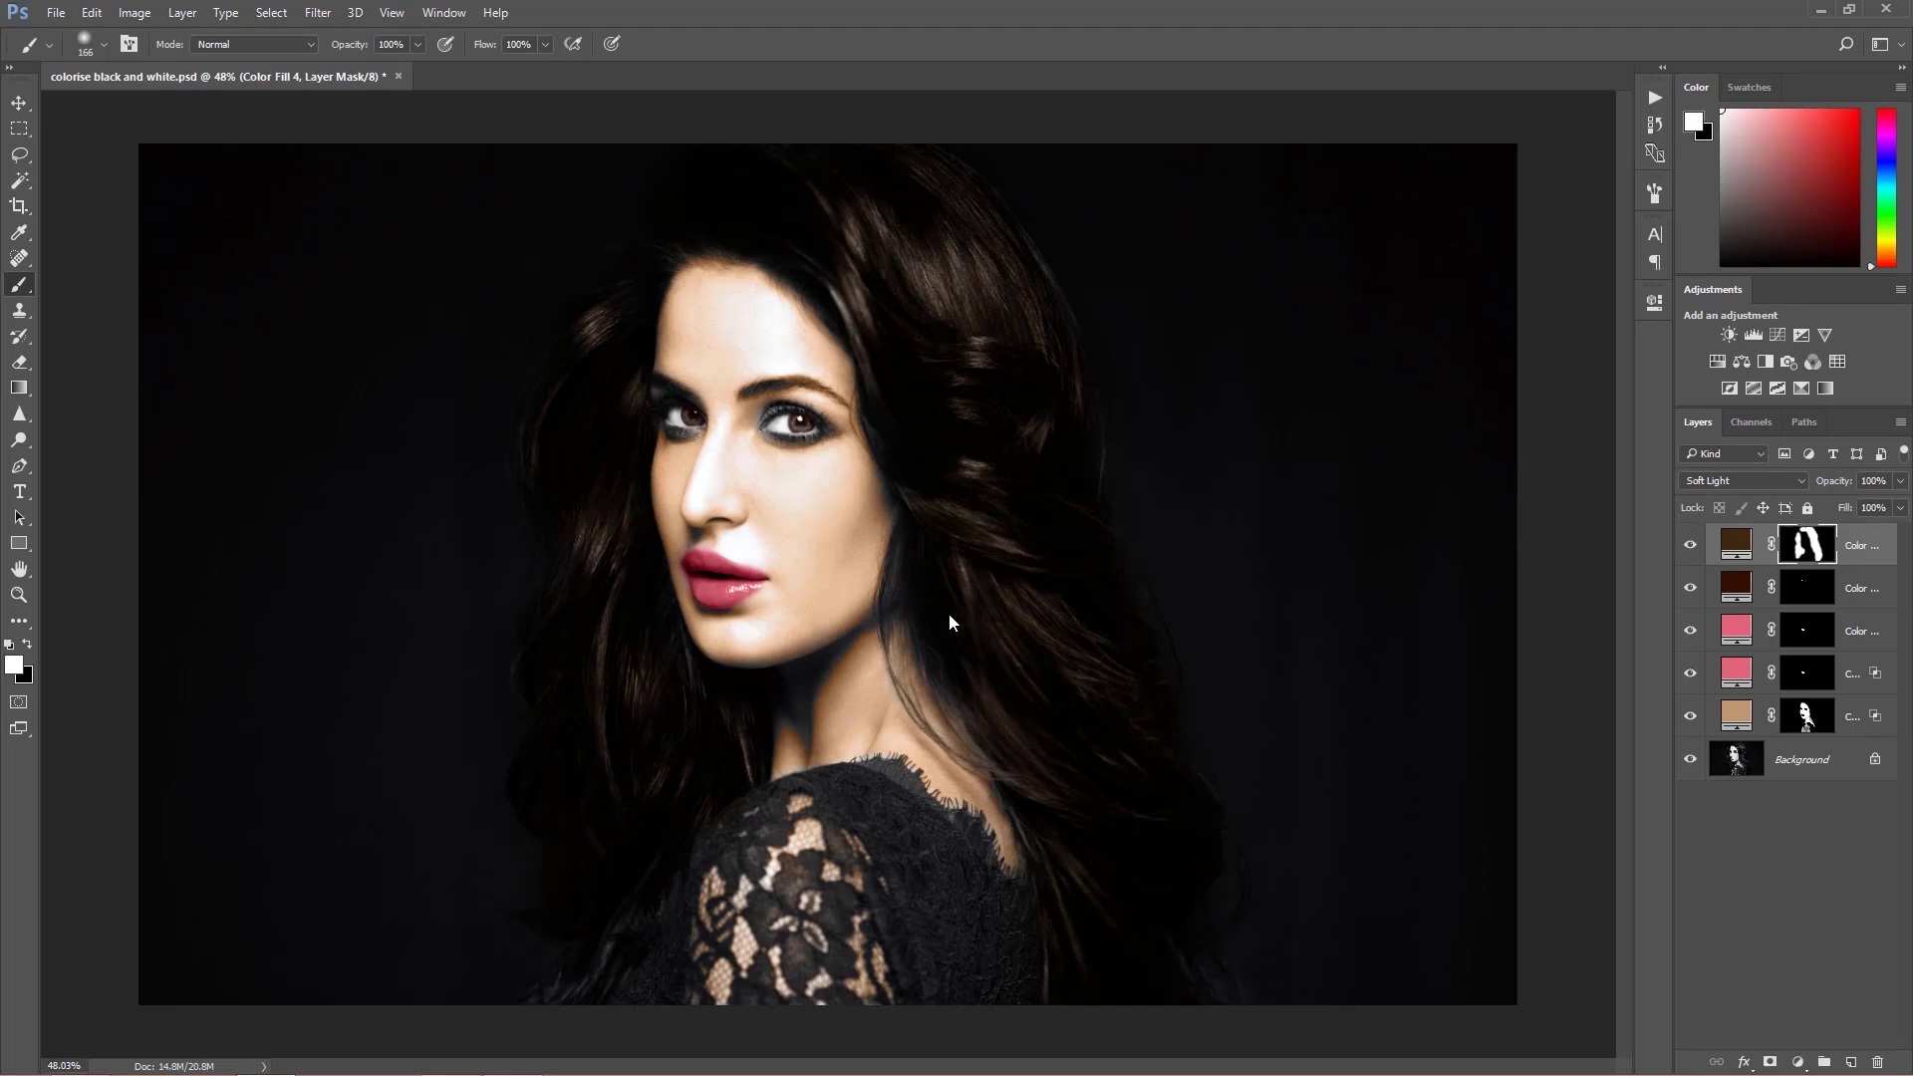
left_click_drag(348, 48, 301, 48)
left_click_drag(925, 687, 937, 715)
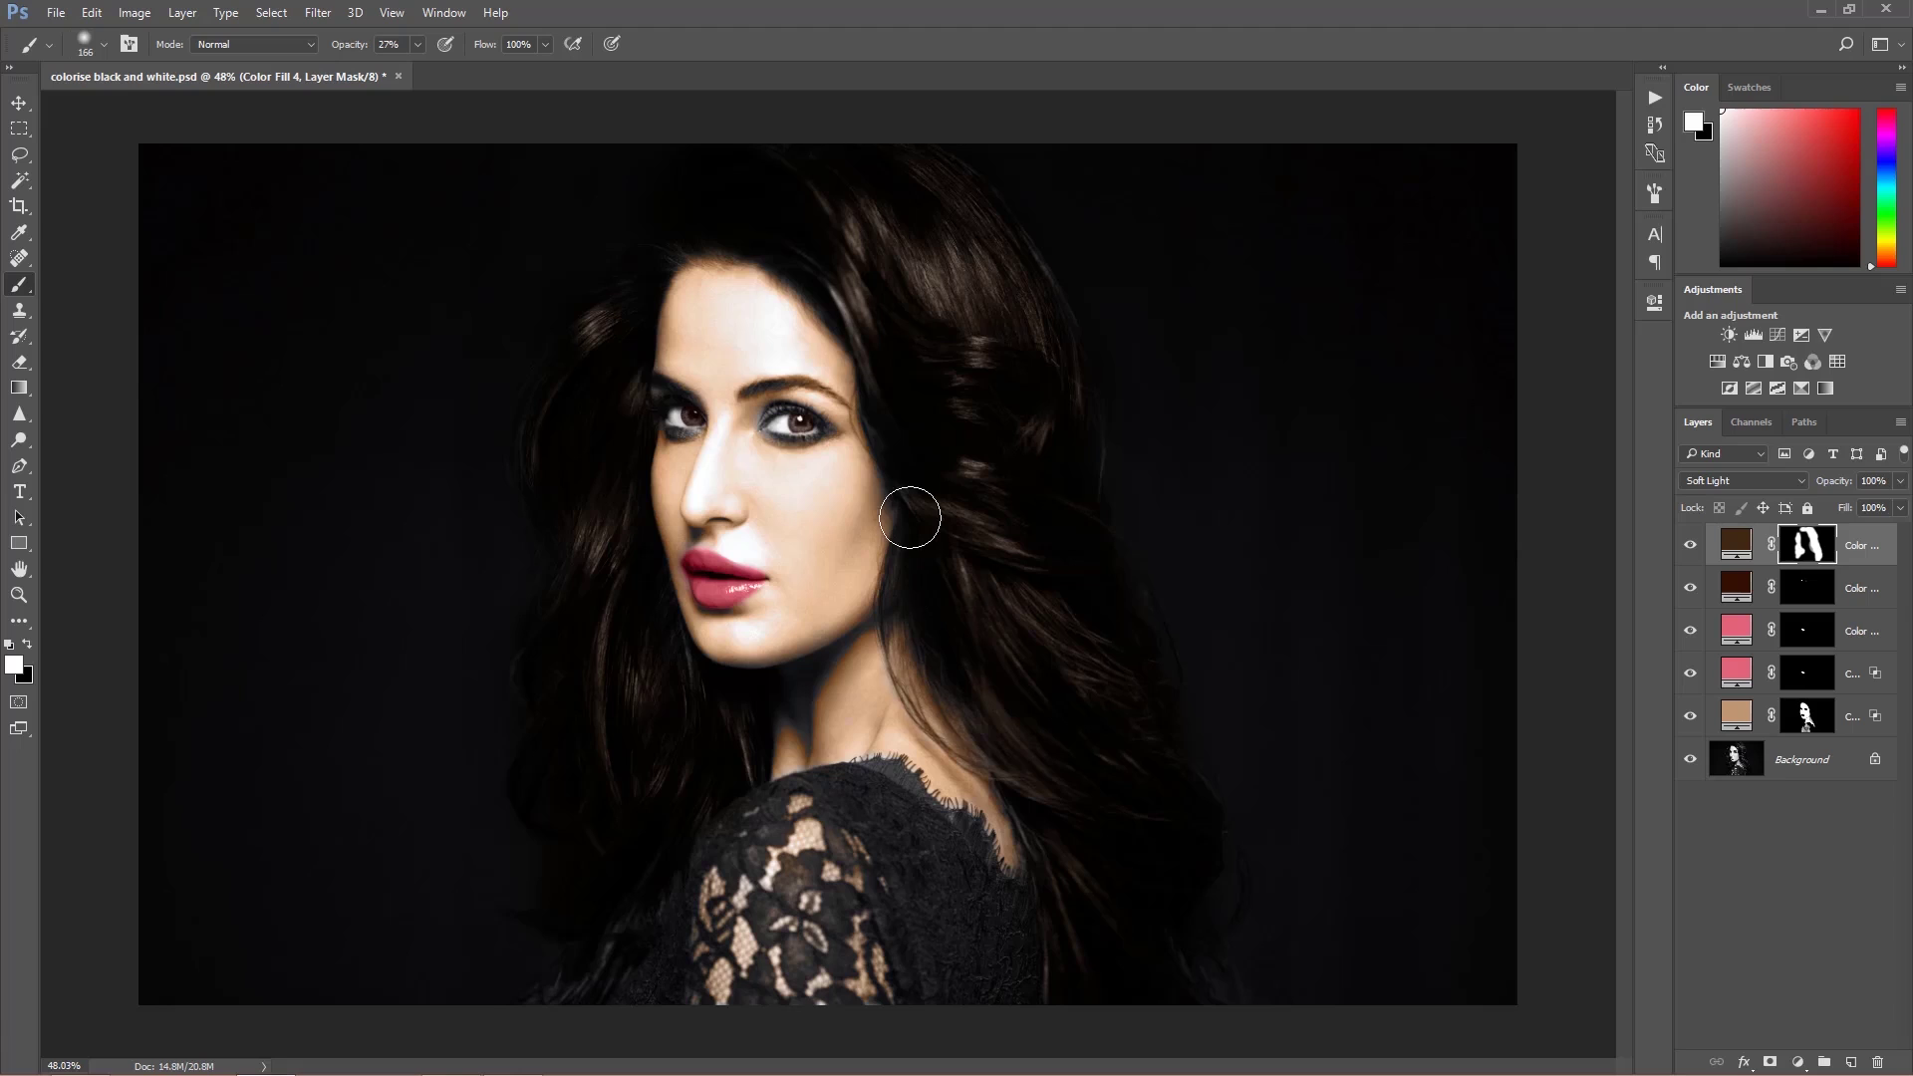
left_click_drag(917, 555, 1071, 785)
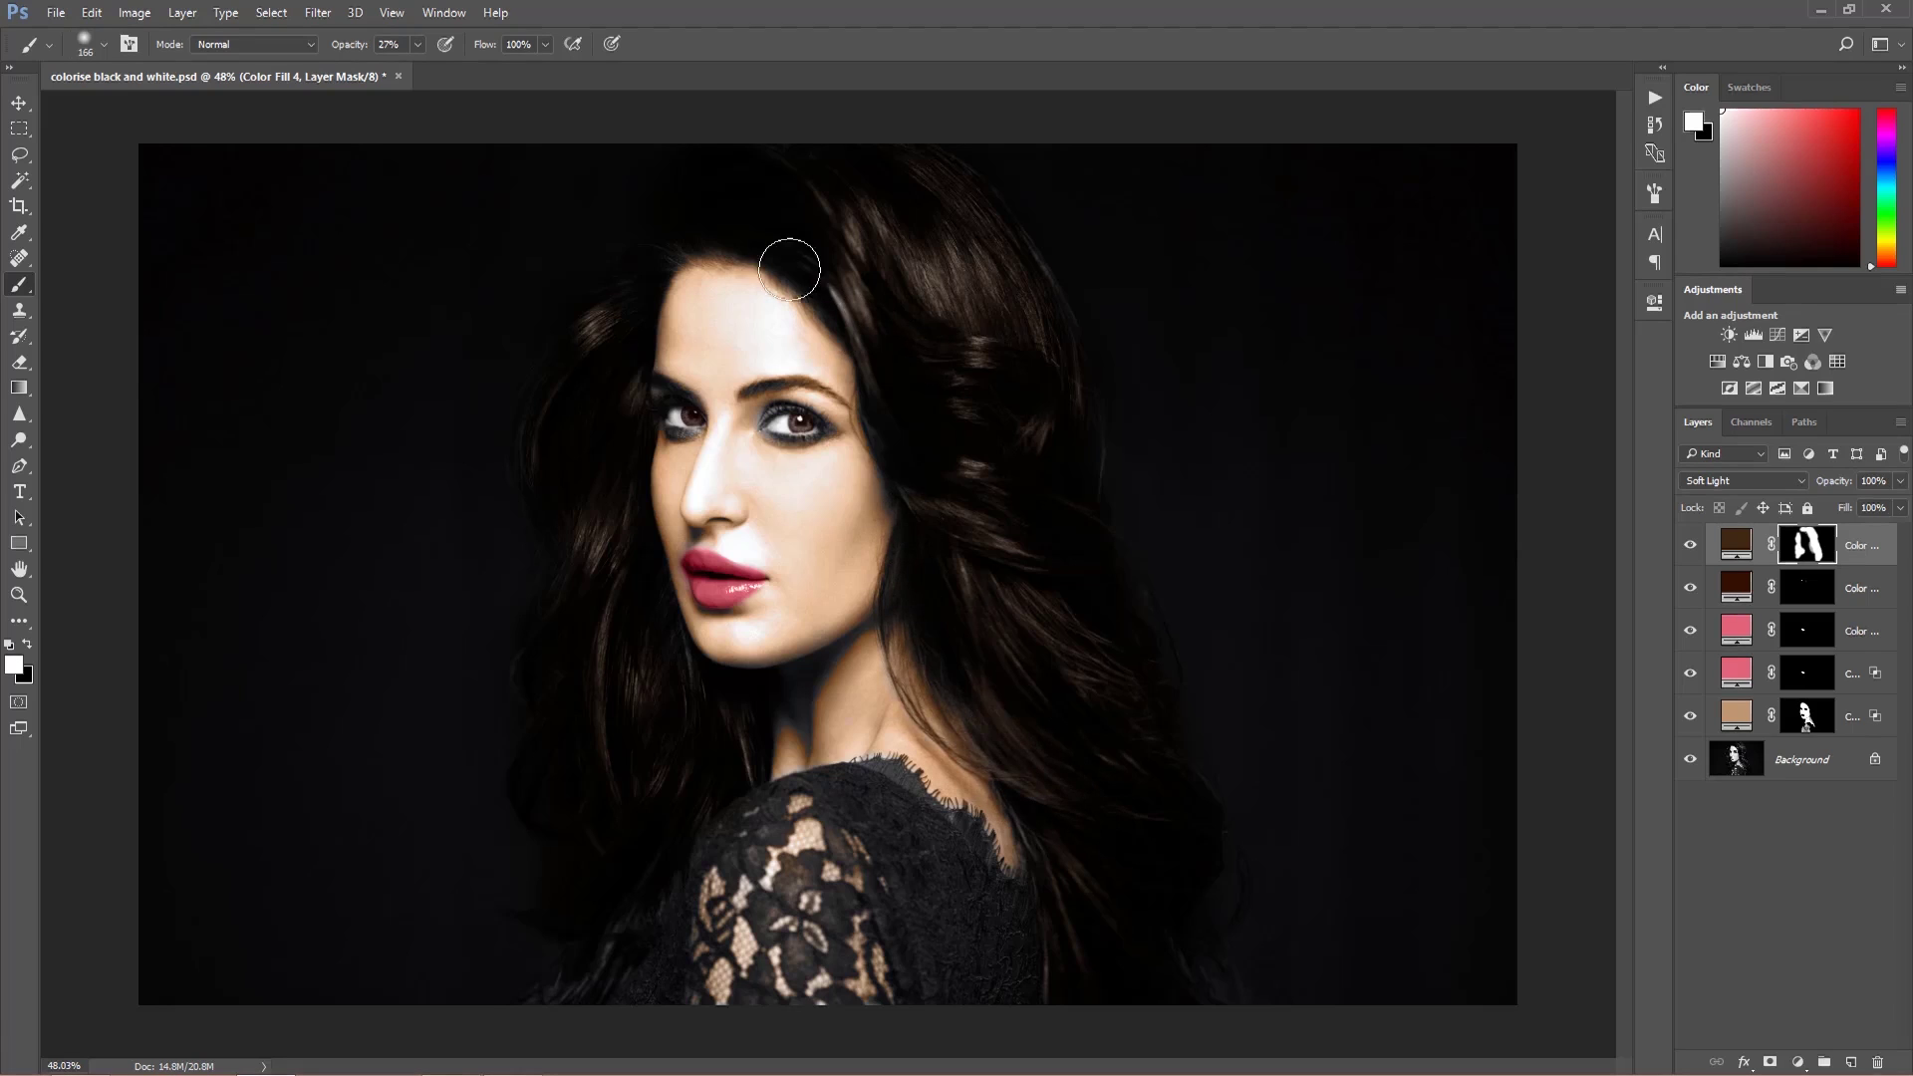
left_click_drag(790, 265, 684, 235)
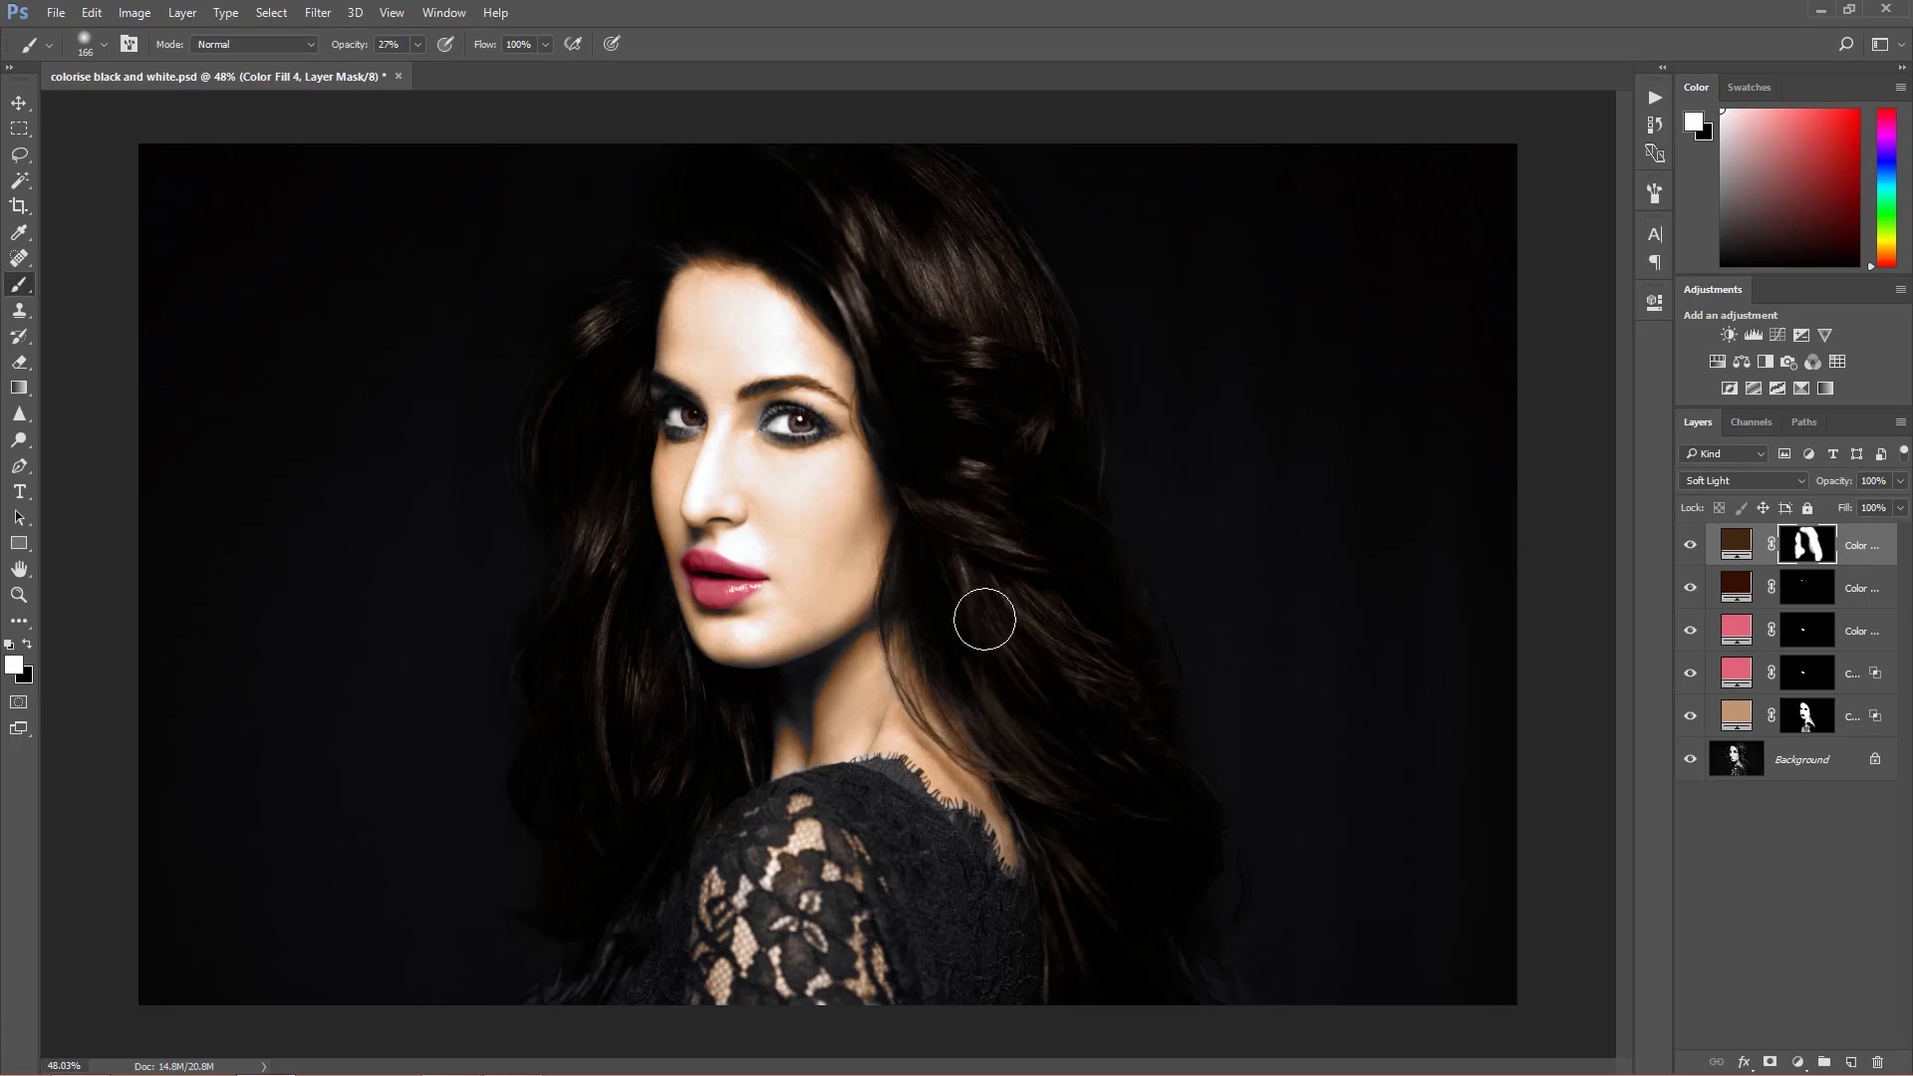
Step: Lower the hair colour fill layer's opacity to 56%
left_click(21, 105)
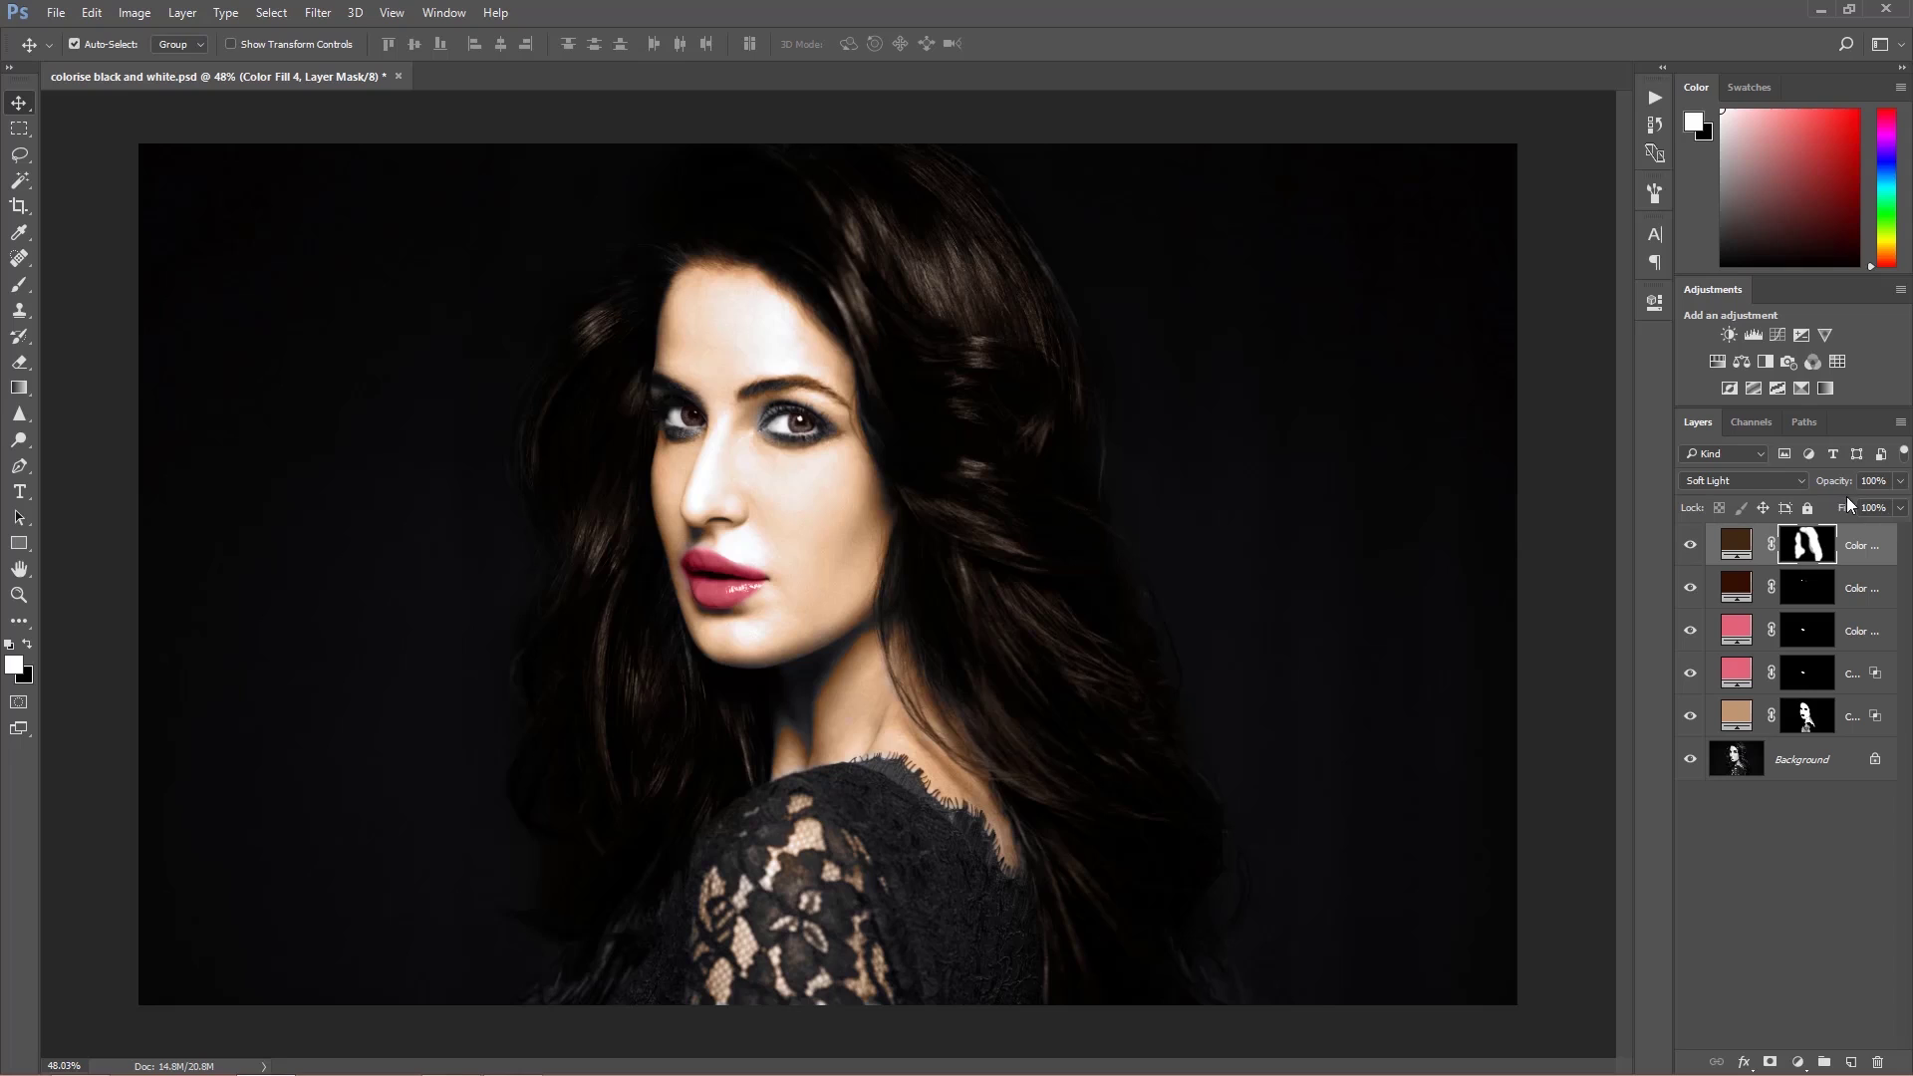
left_click_drag(1844, 486, 1801, 484)
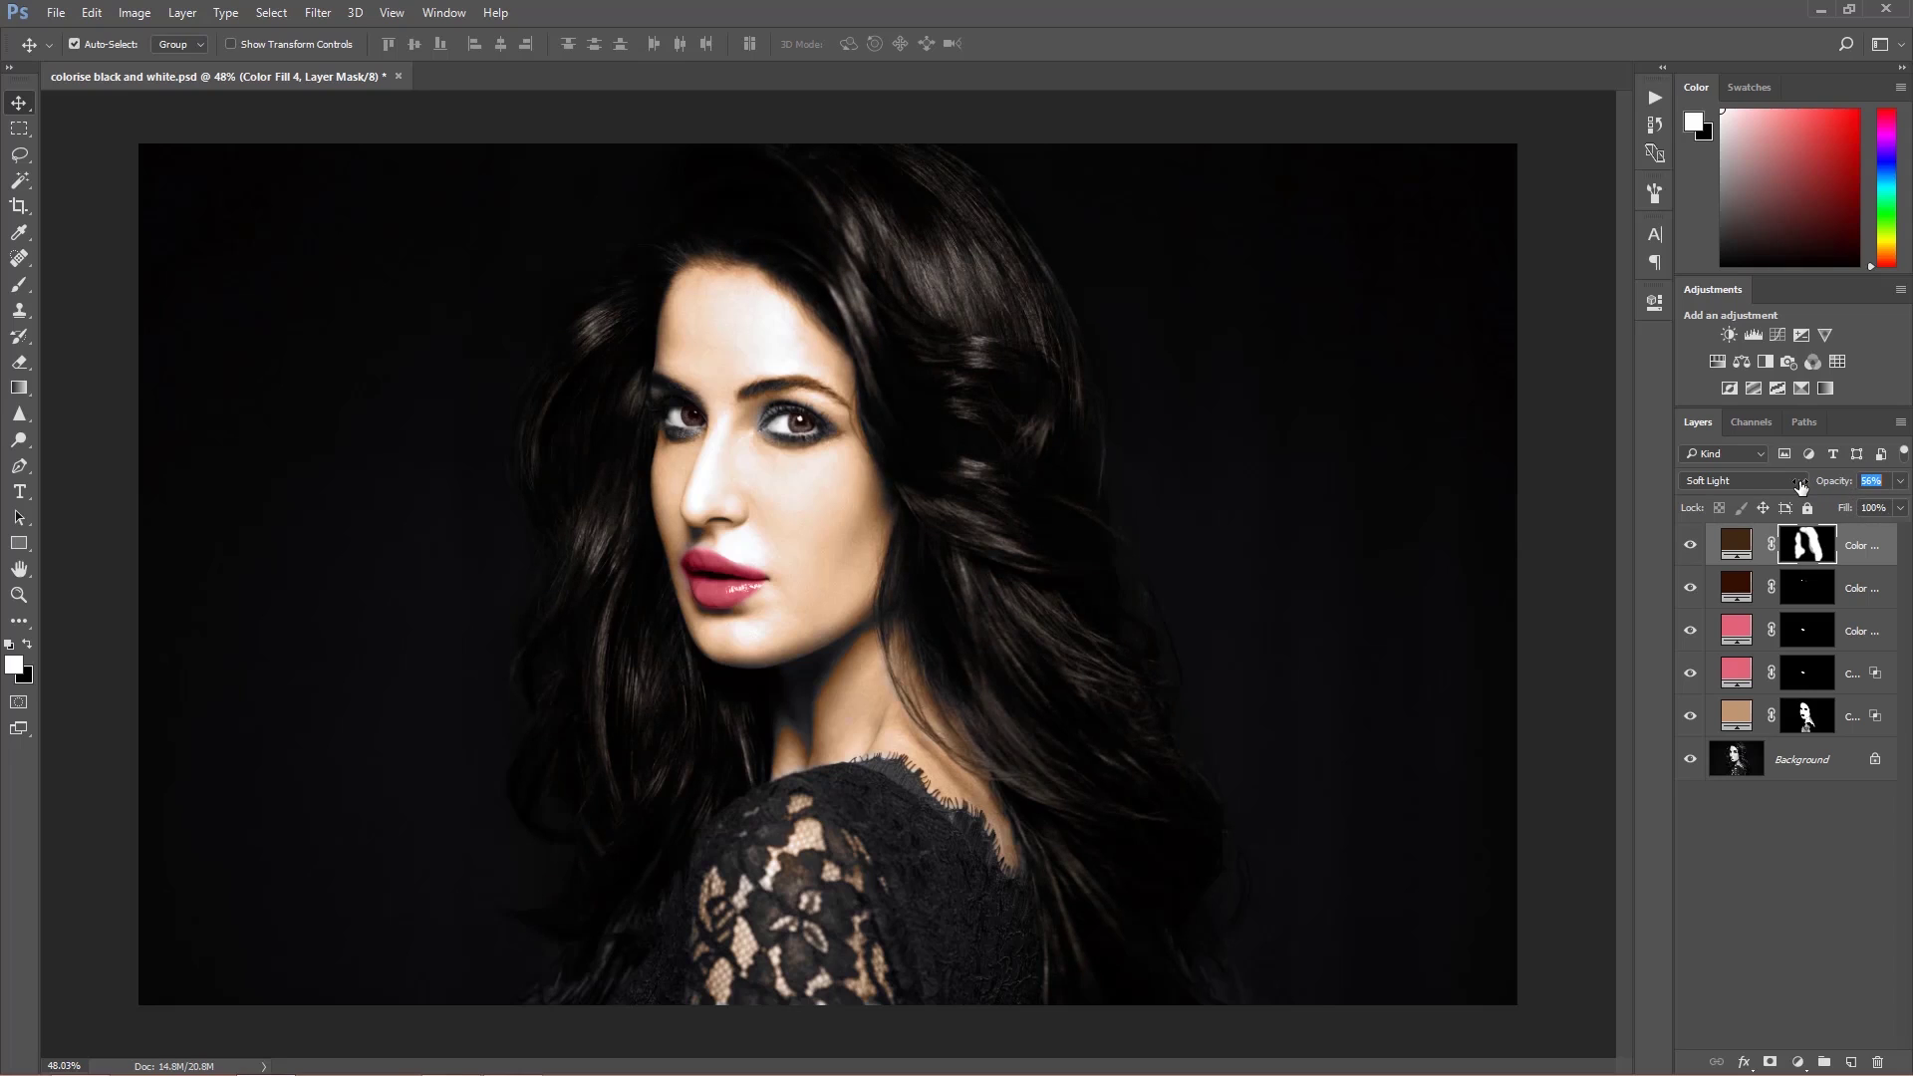
left_click(1878, 486)
left_click(1797, 1063)
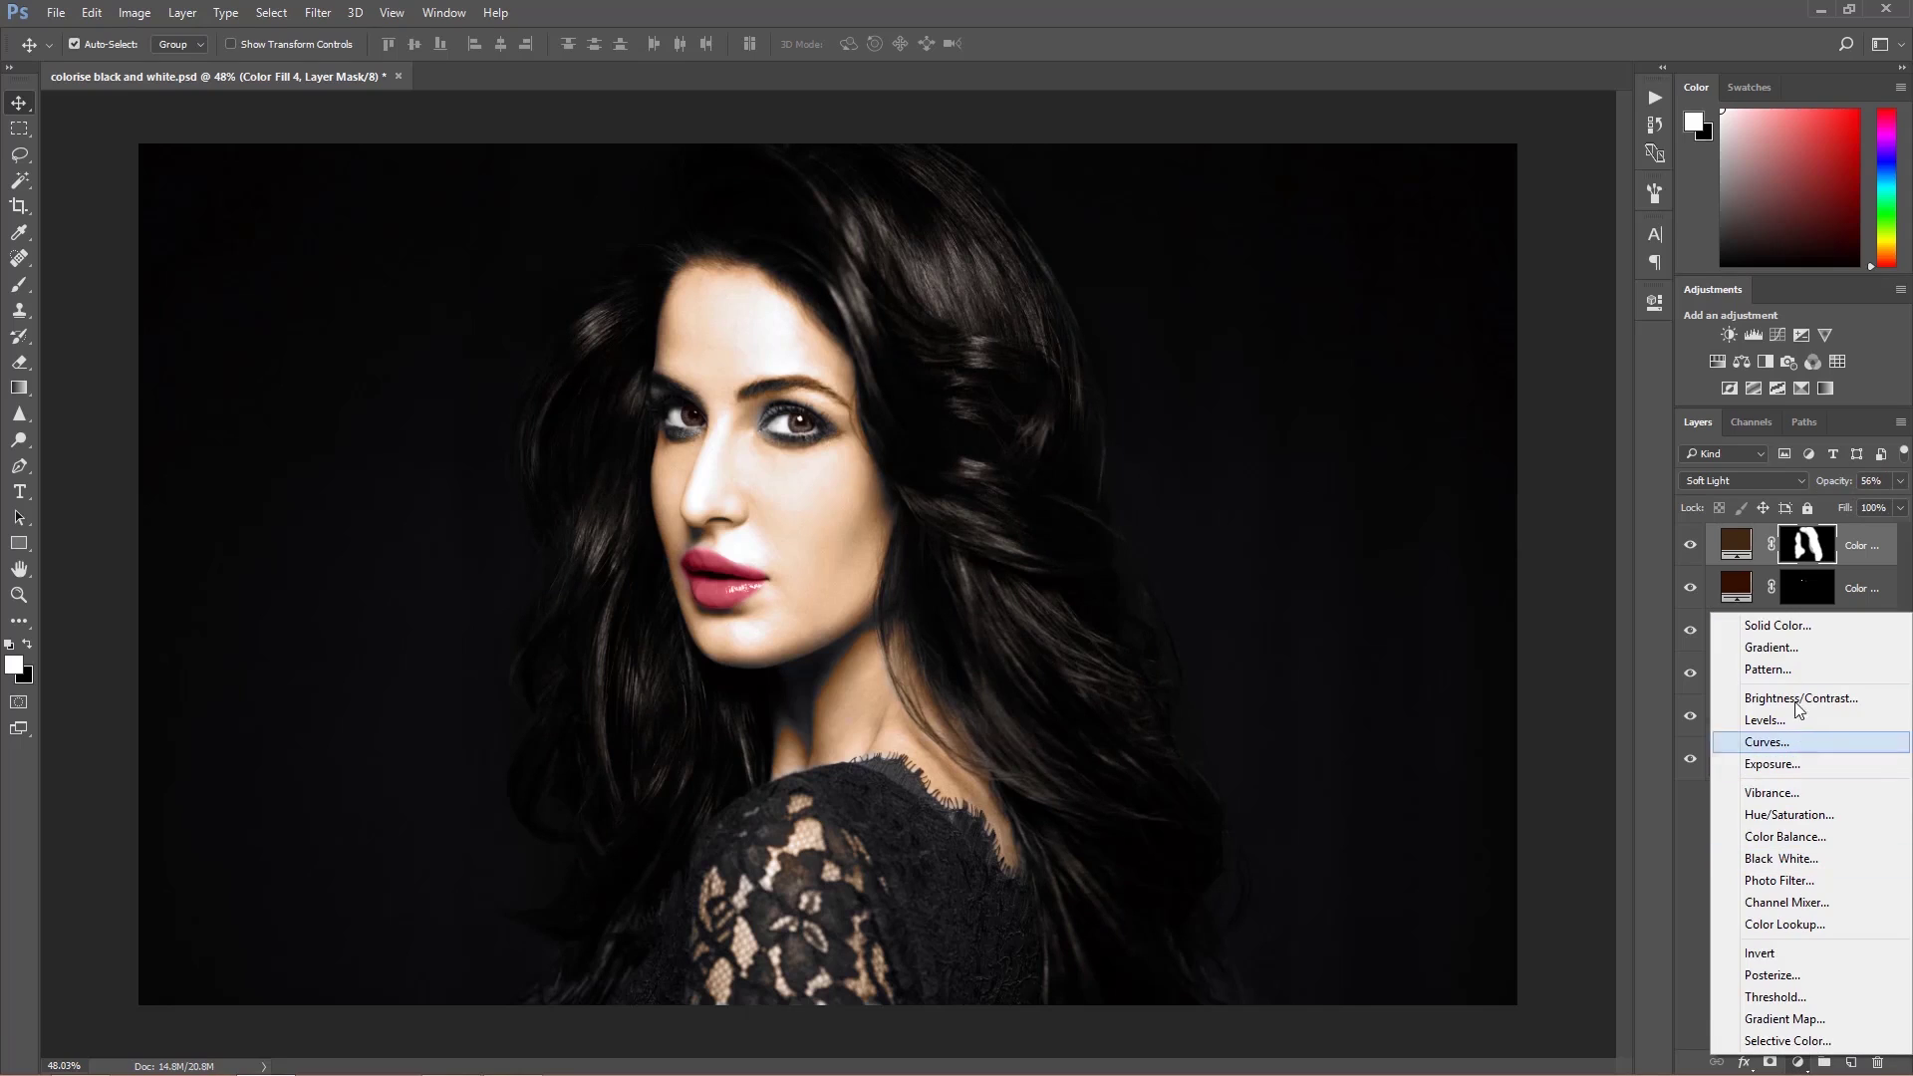
Step: Add a dark navy #0b0f25 solid colour fill layer
left_click(1771, 628)
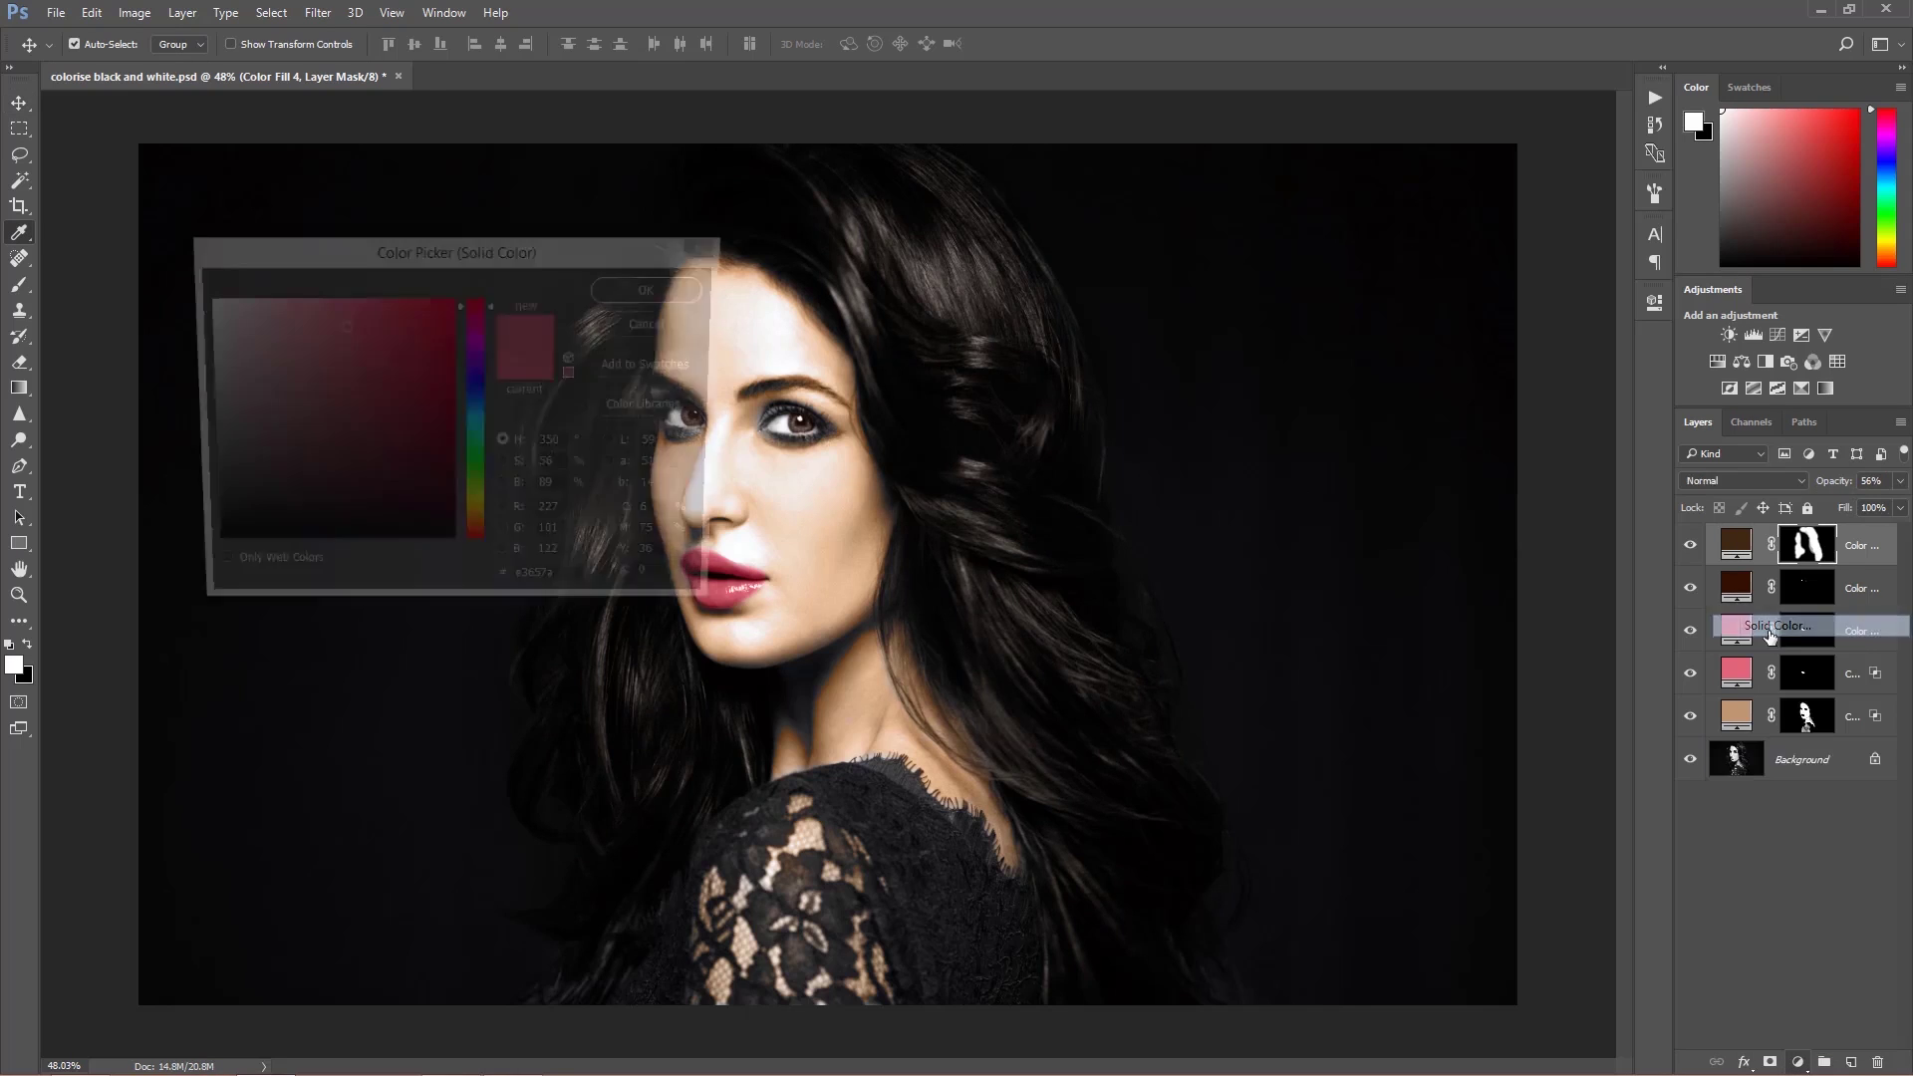
left_click(376, 514)
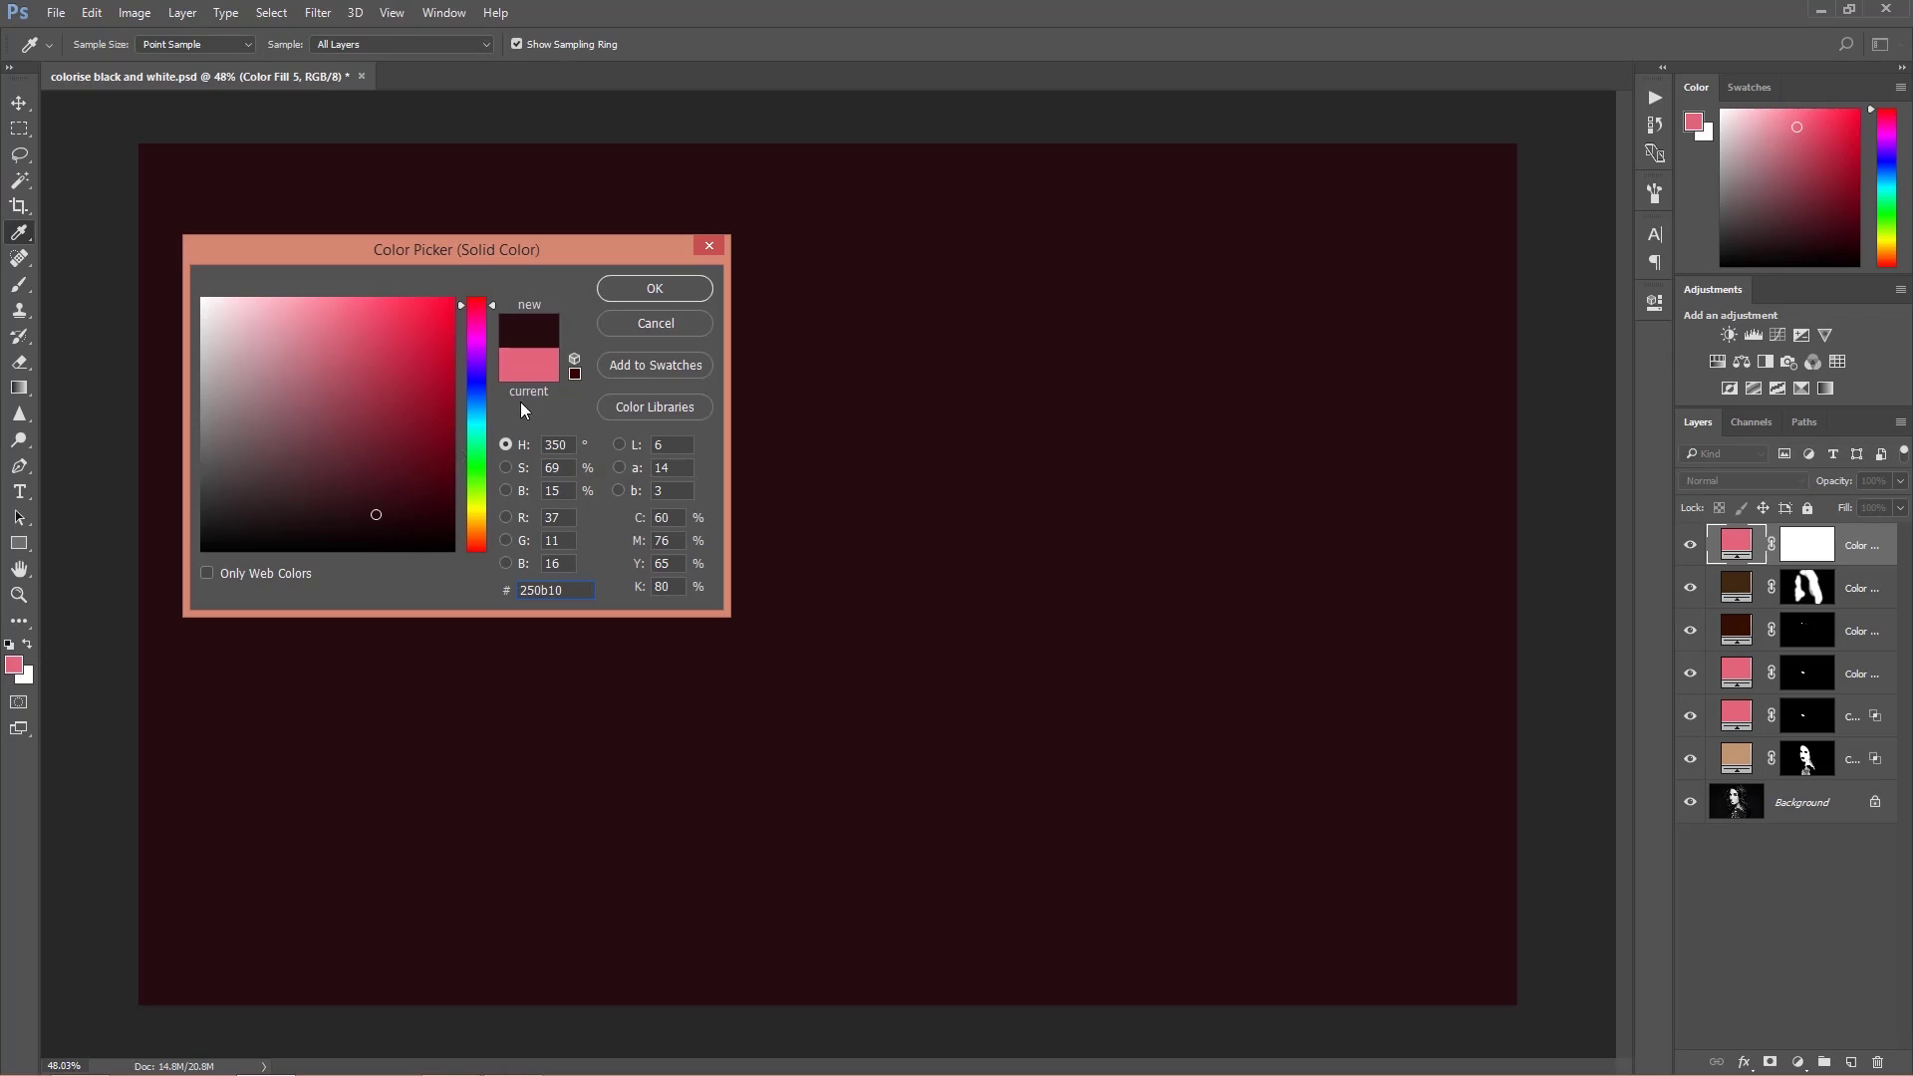
left_click(478, 399)
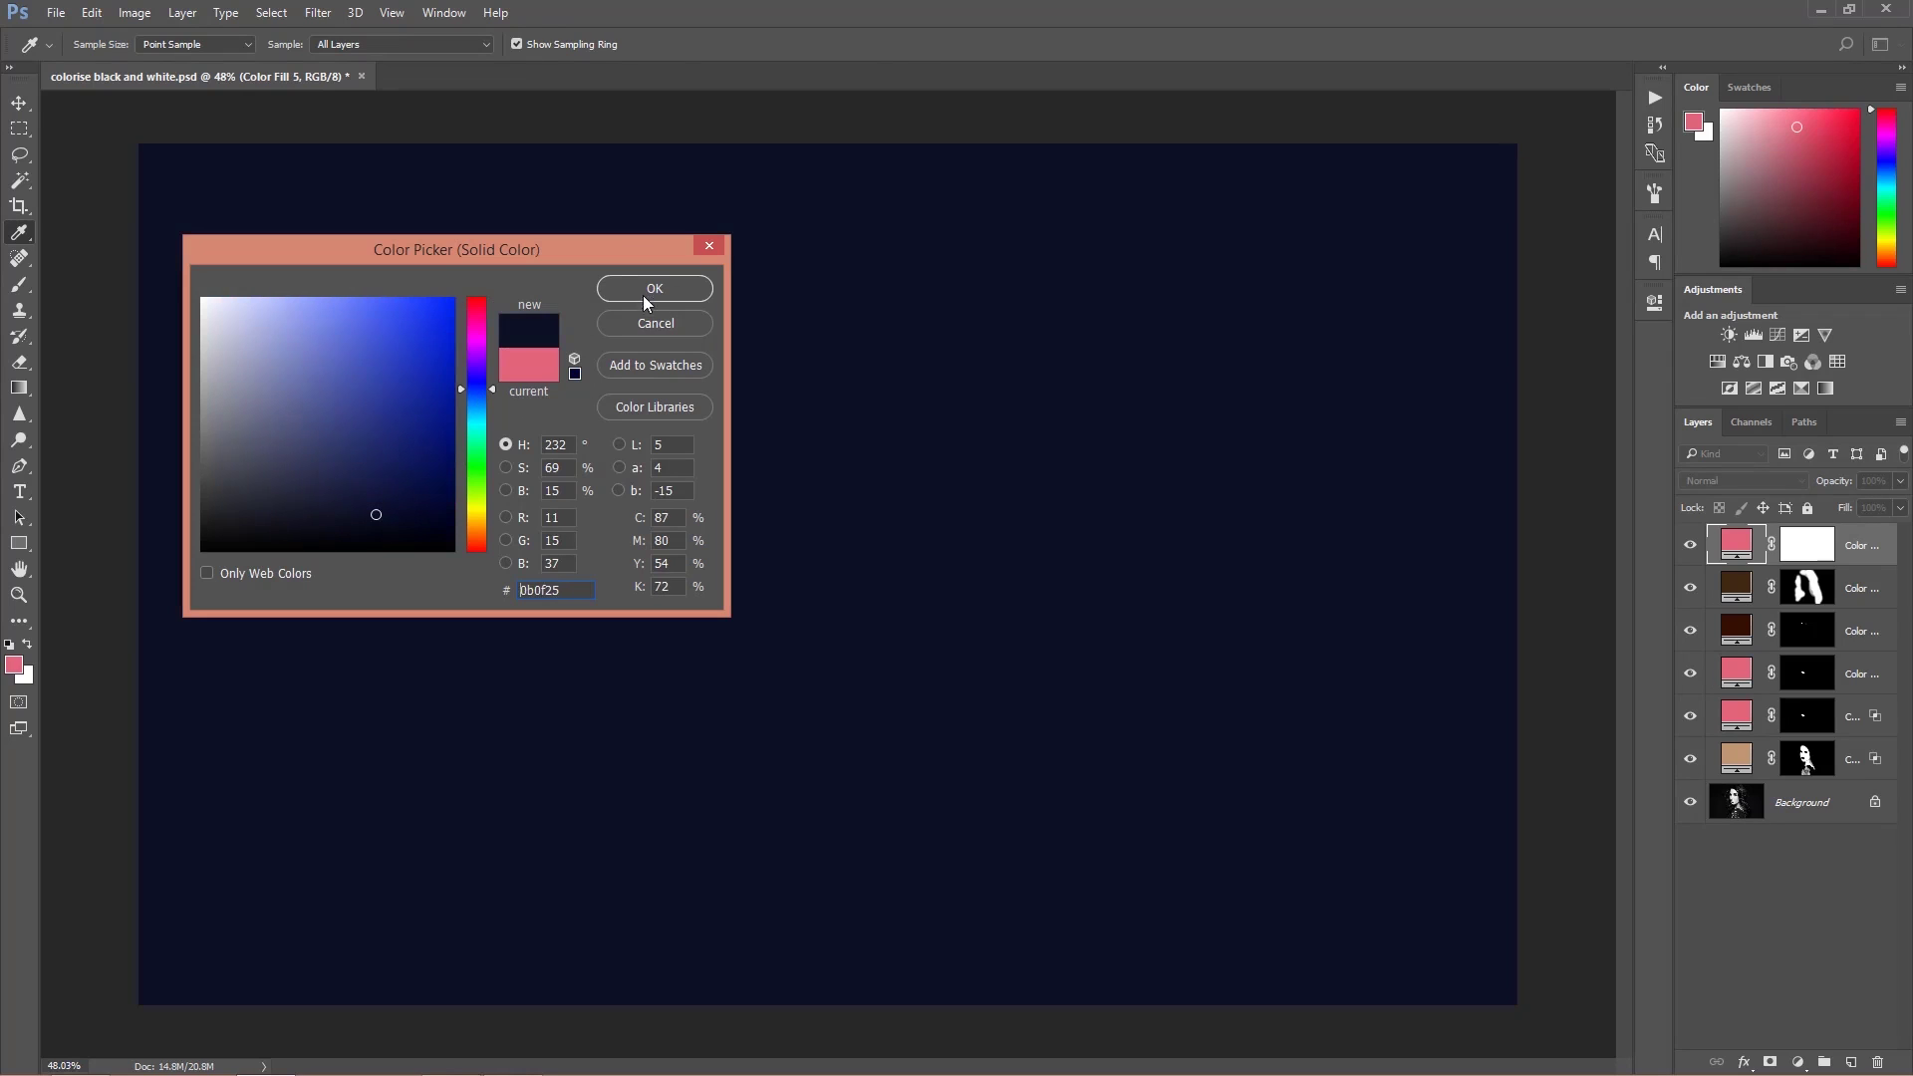
left_click(642, 291)
Step: Invert the navy fill's mask to black and set the layer's blend mode to Soft Light
left_click(1807, 544)
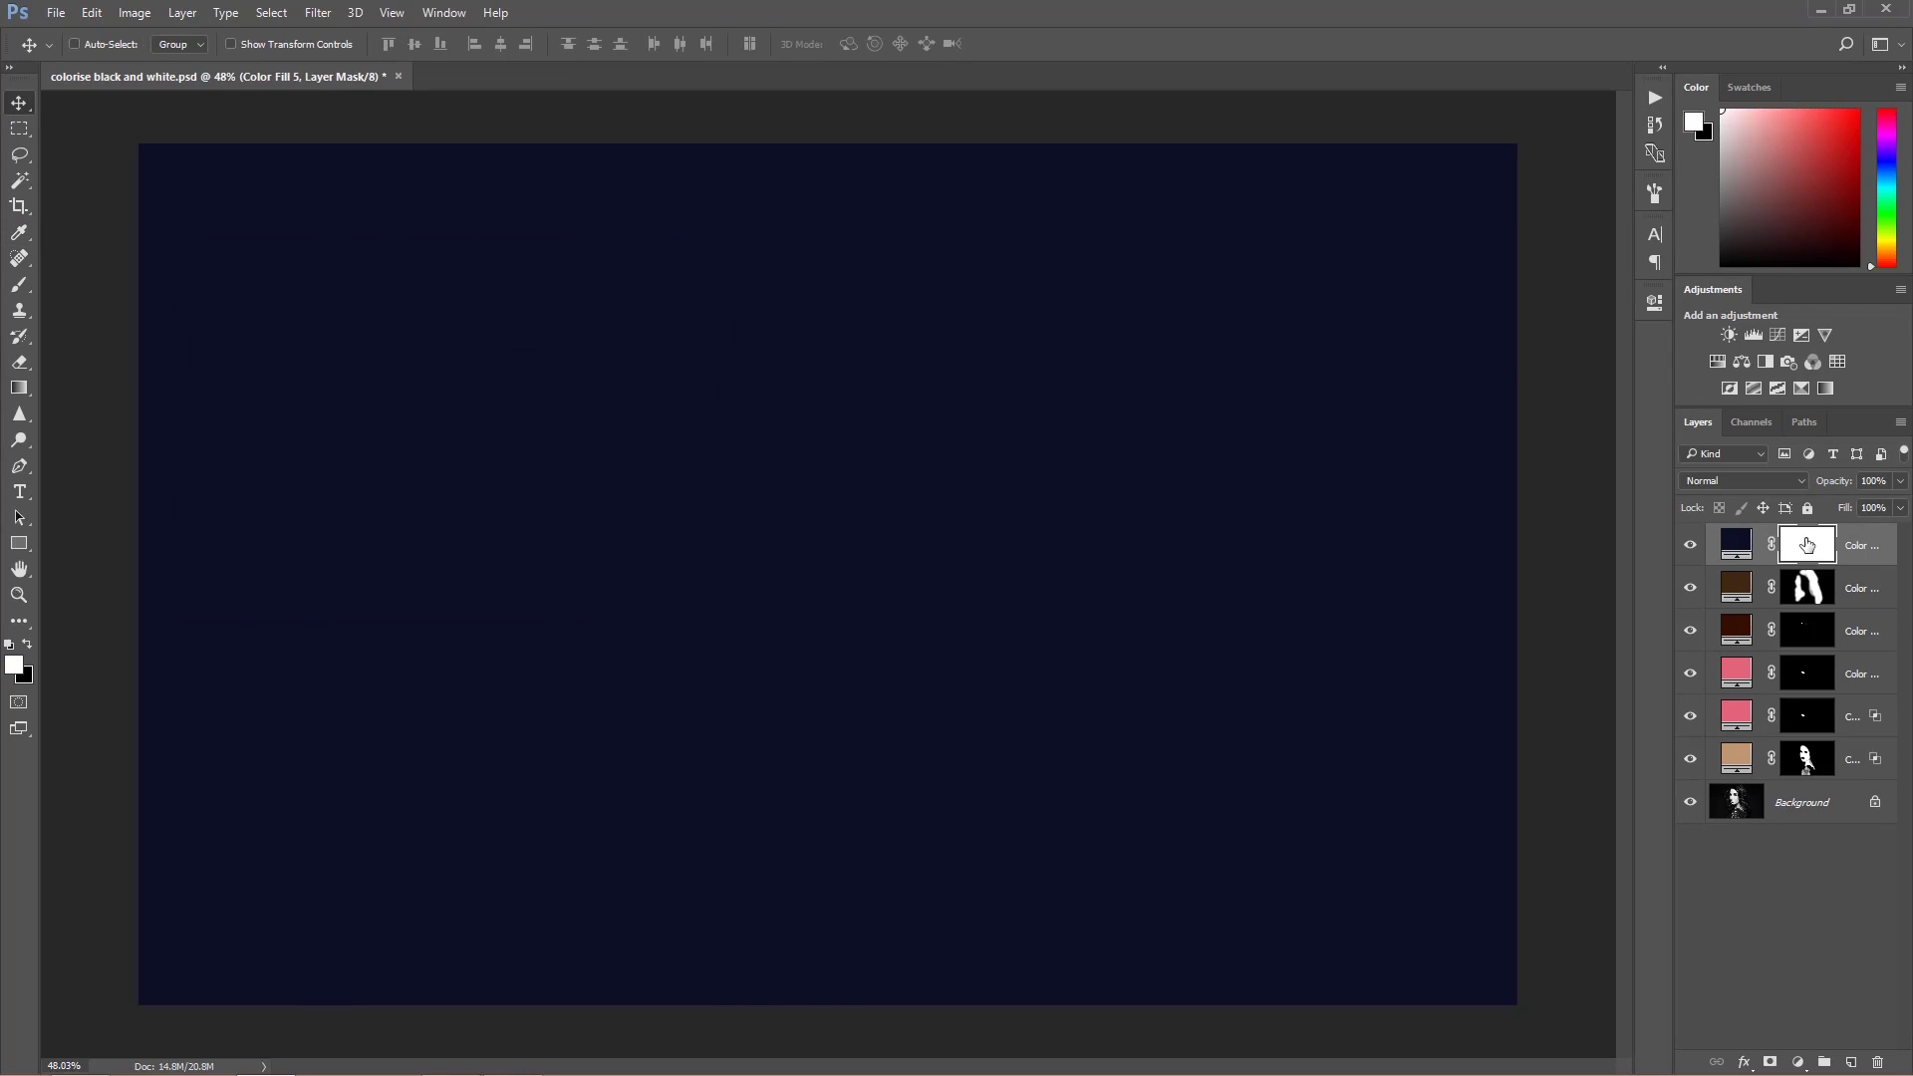
key("ctrl+i")
left_click(1732, 480)
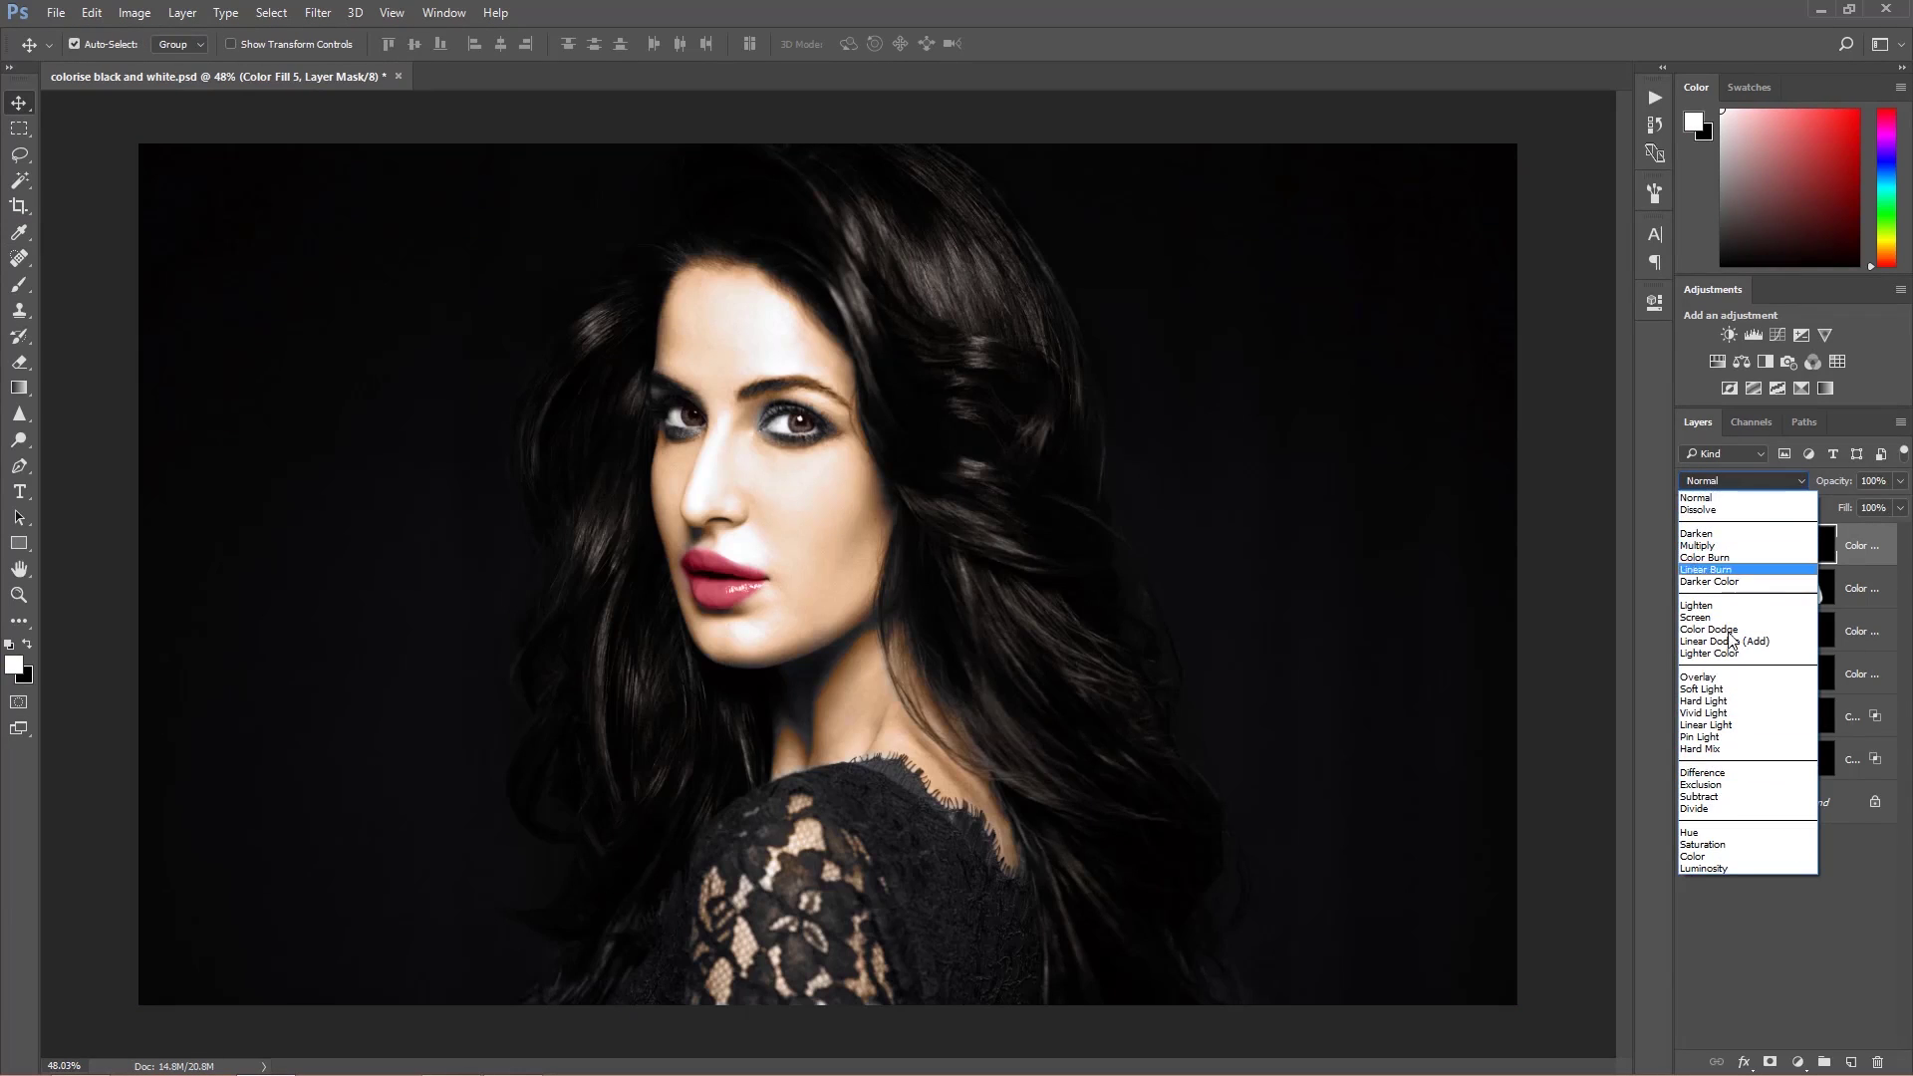
left_click(1734, 689)
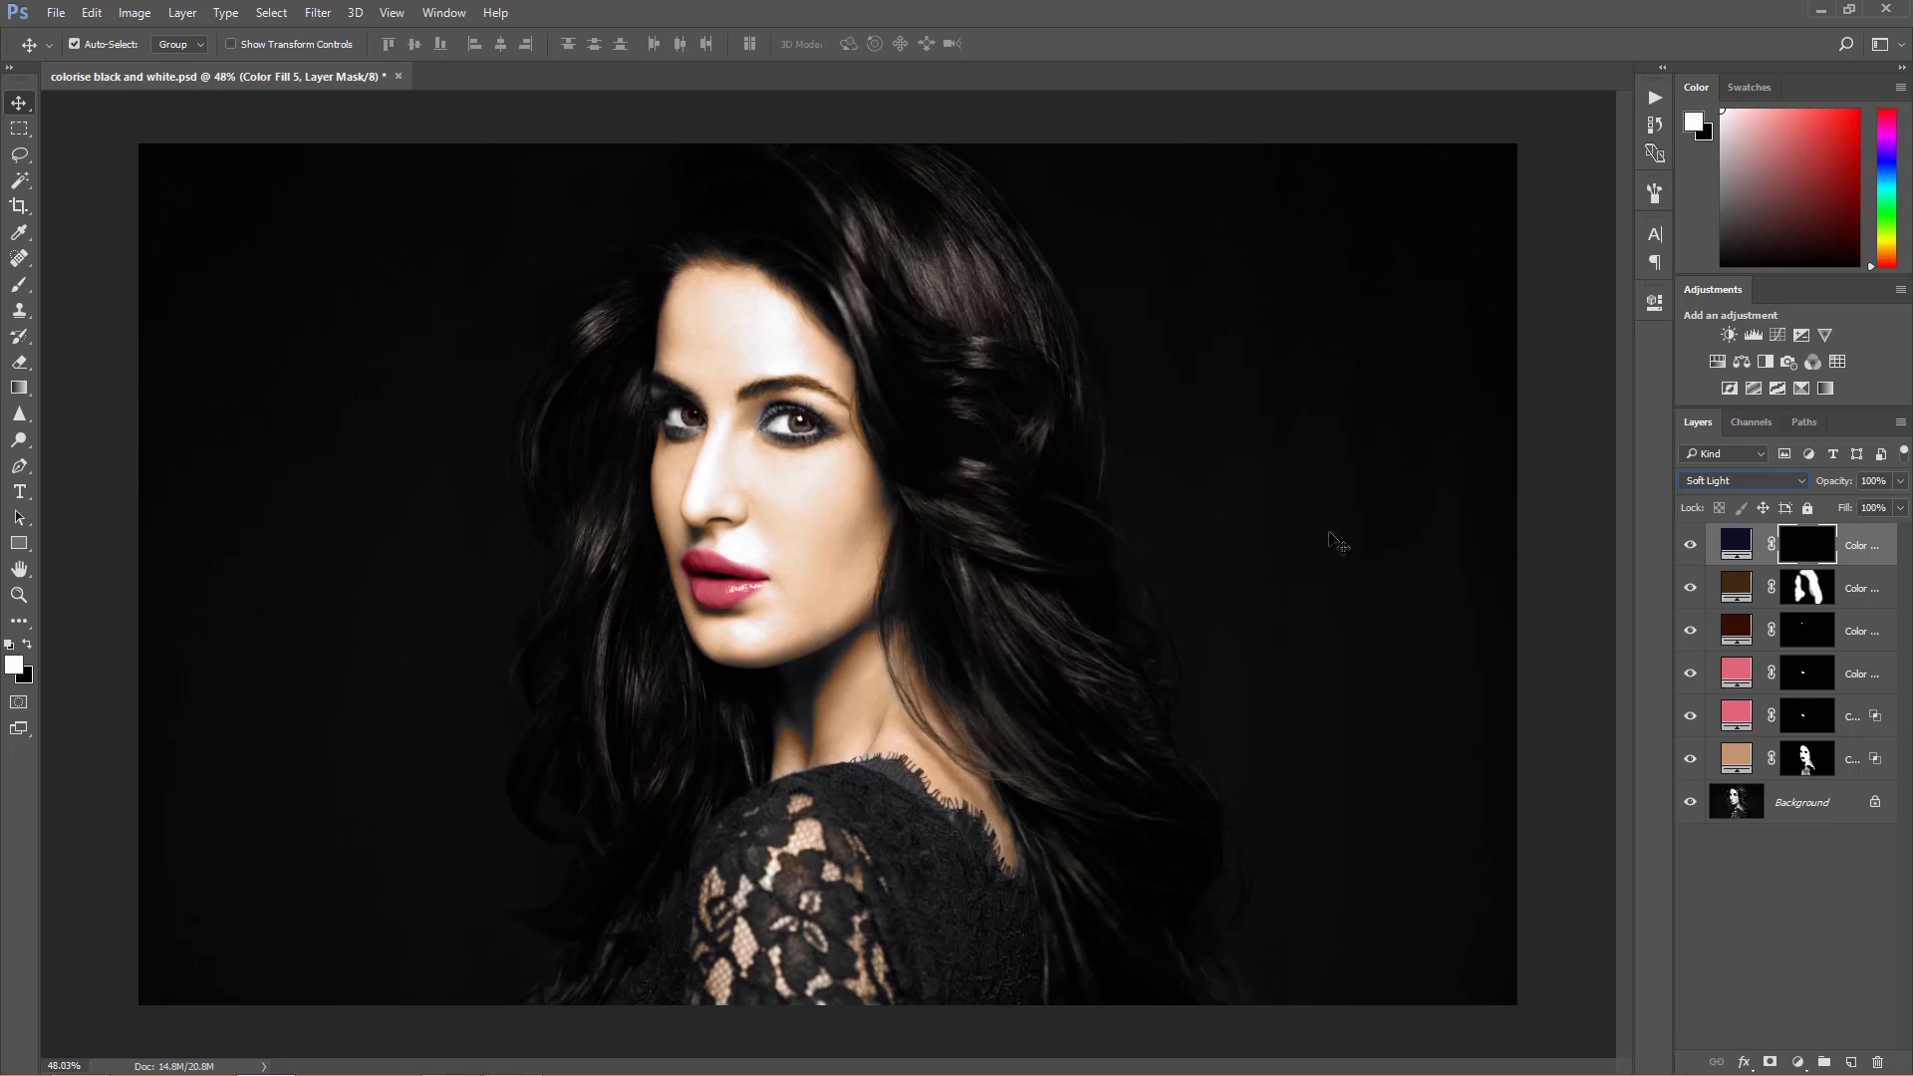
Step: Paint navy eye shadow on the mask around the right eye and along the left lower lid
scroll(682, 430, "up", 5)
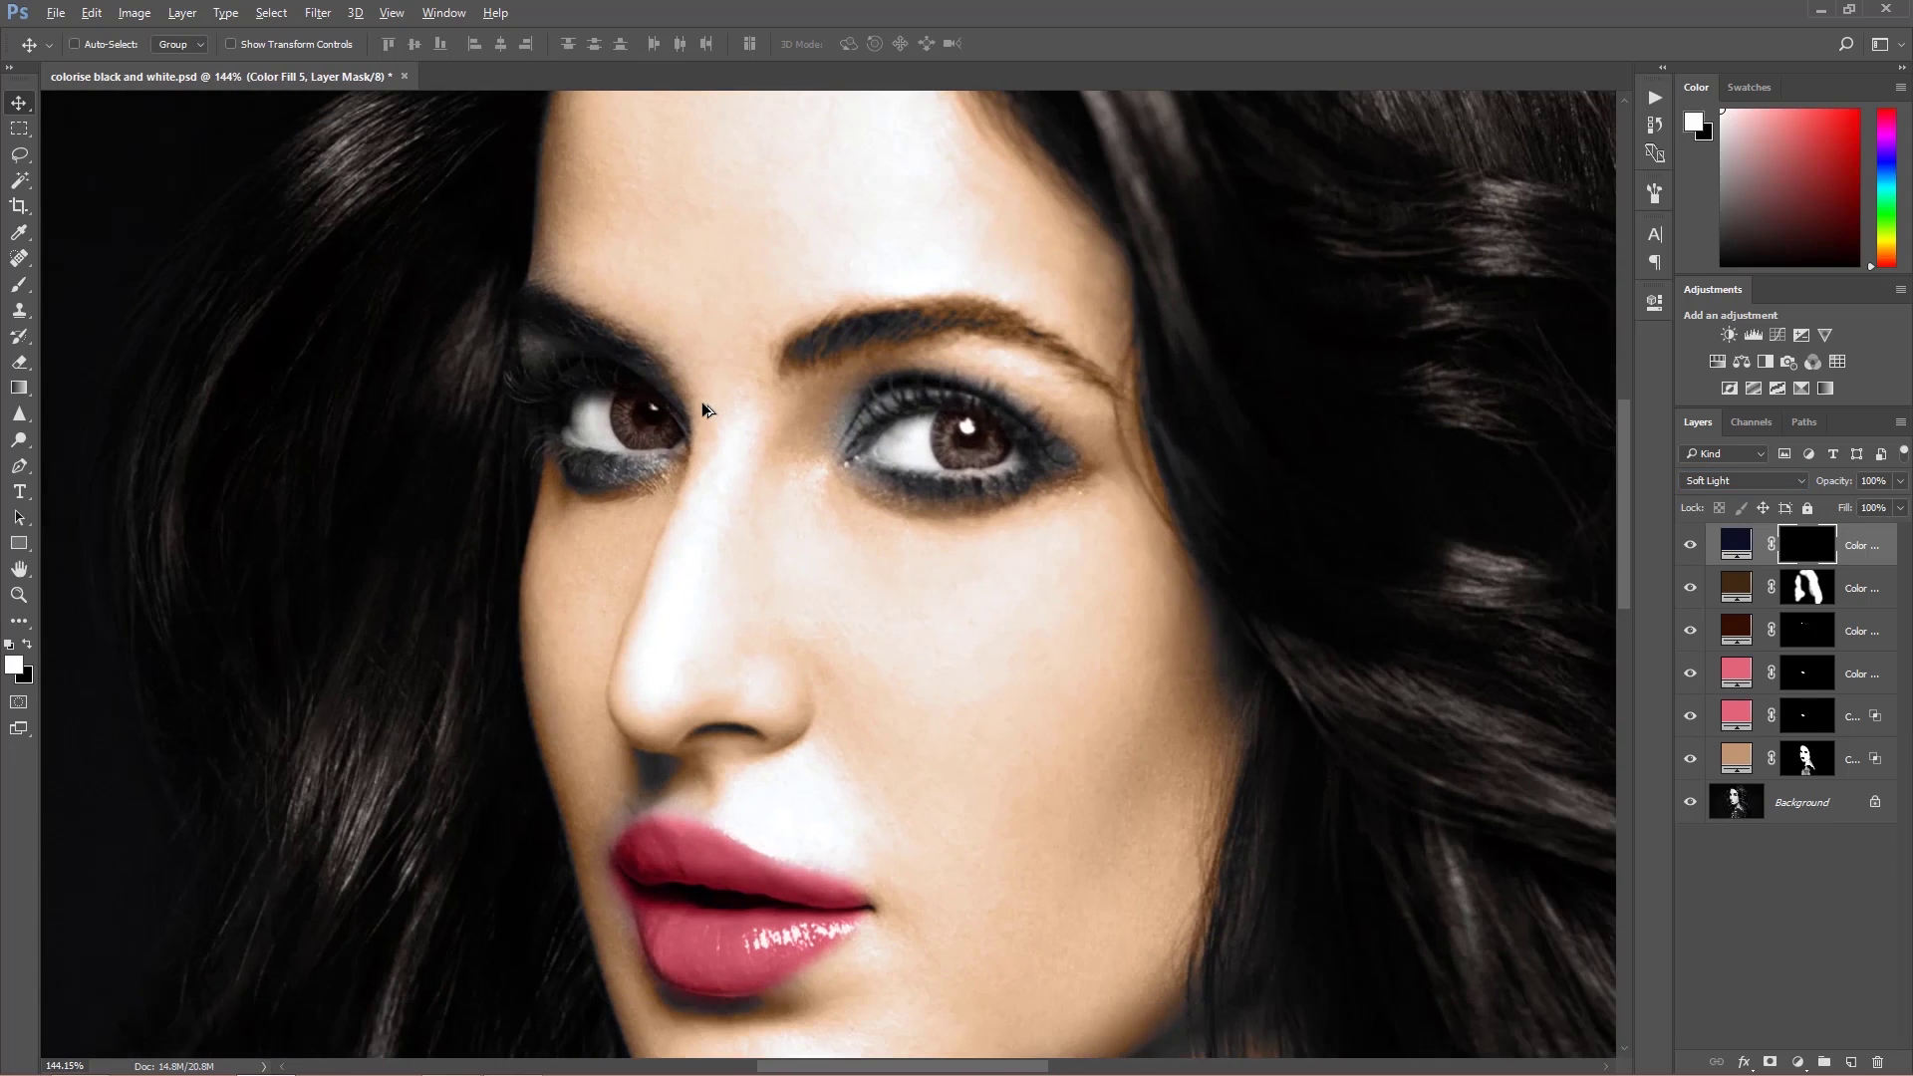
key("b")
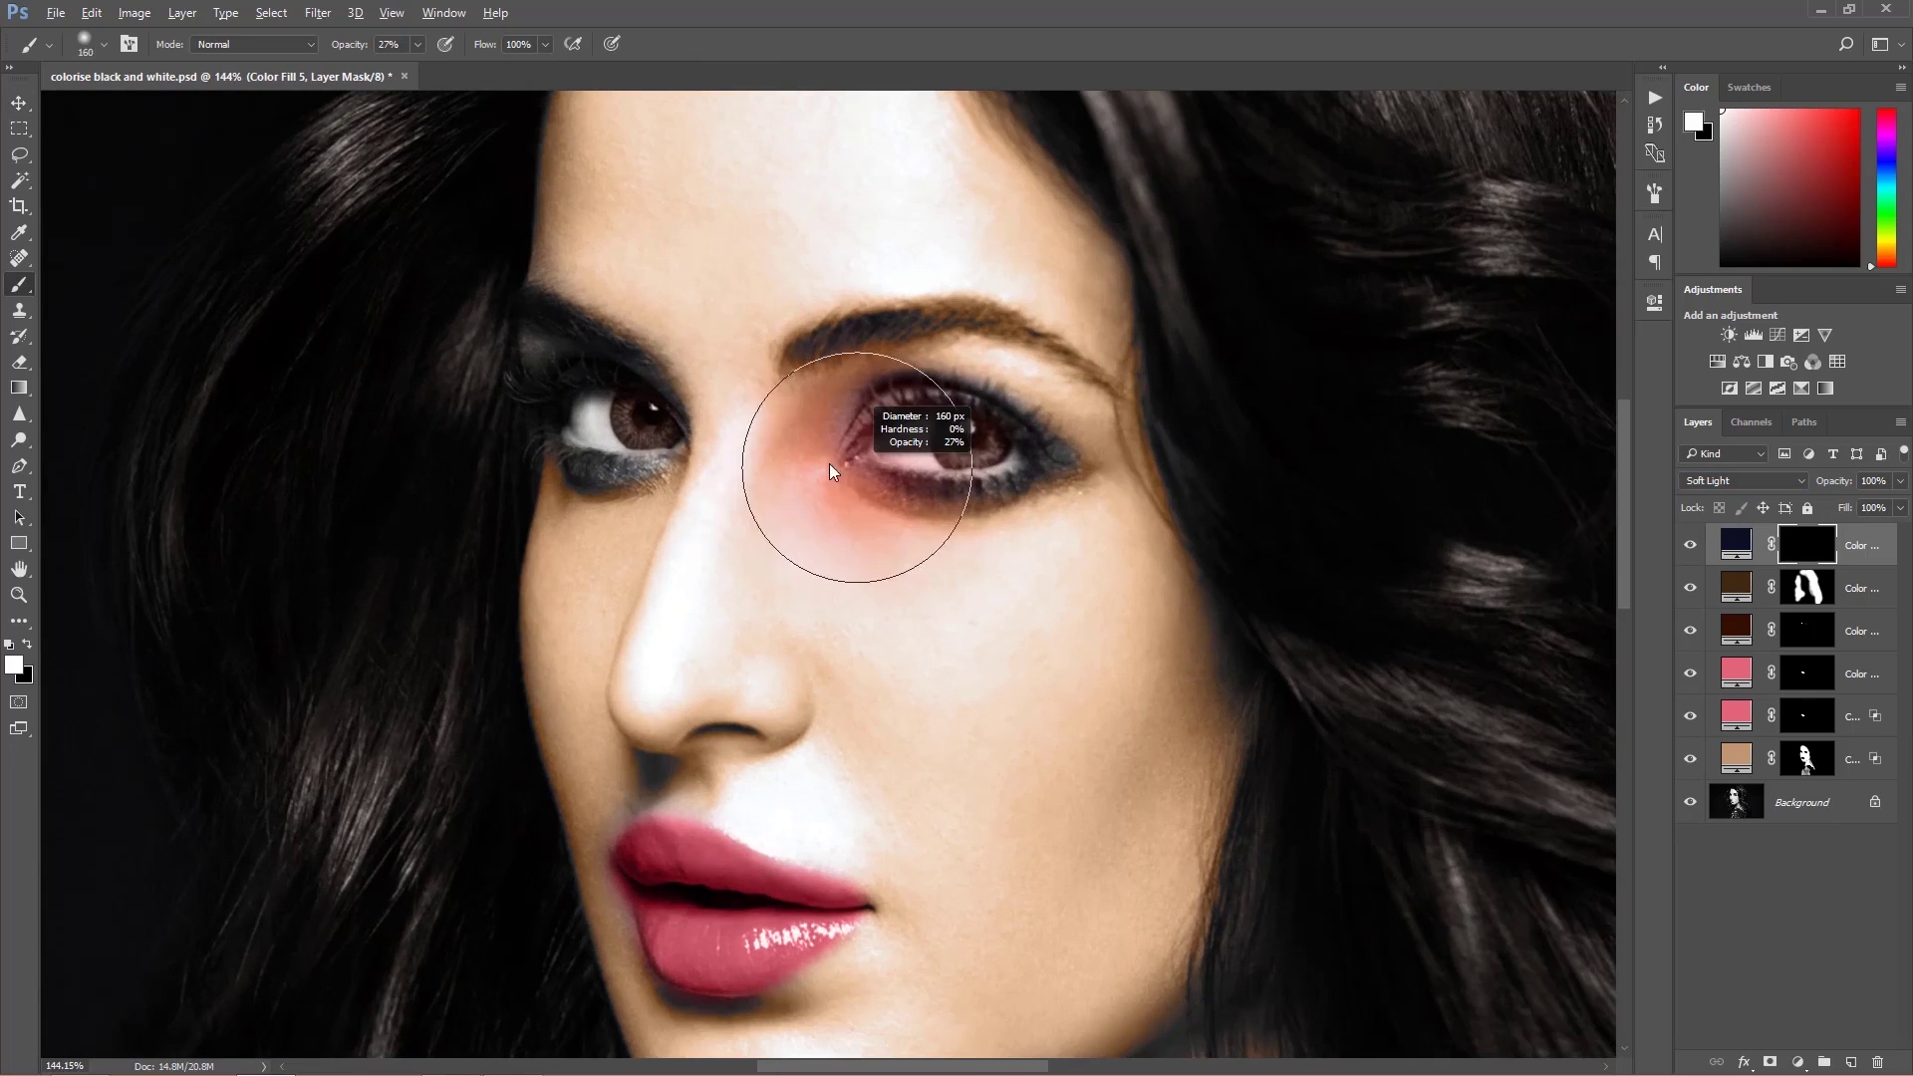
key("0")
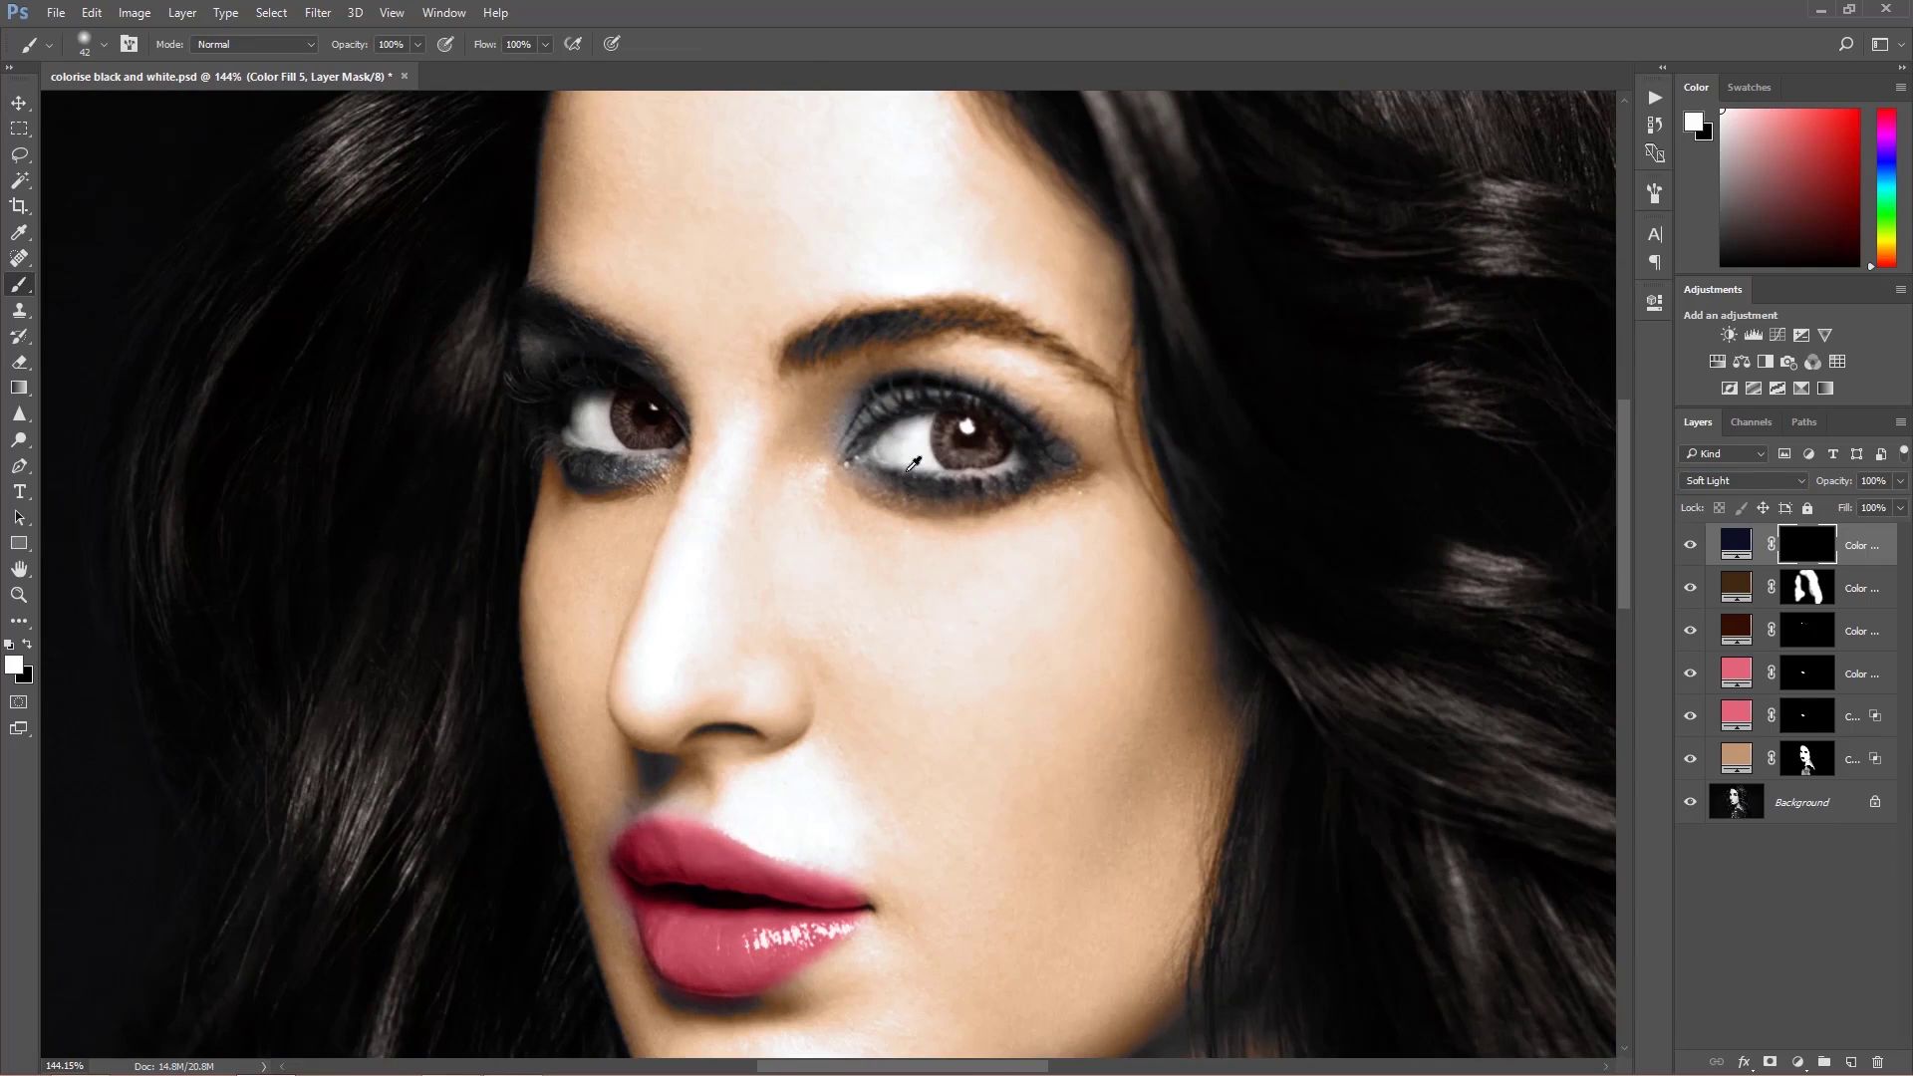
mouse_move(877, 468)
left_mouse_down()
mouse_move(842, 458)
mouse_move(943, 494)
mouse_move(1047, 466)
mouse_move(997, 399)
mouse_move(922, 384)
mouse_move(882, 397)
mouse_move(856, 453)
left_mouse_up()
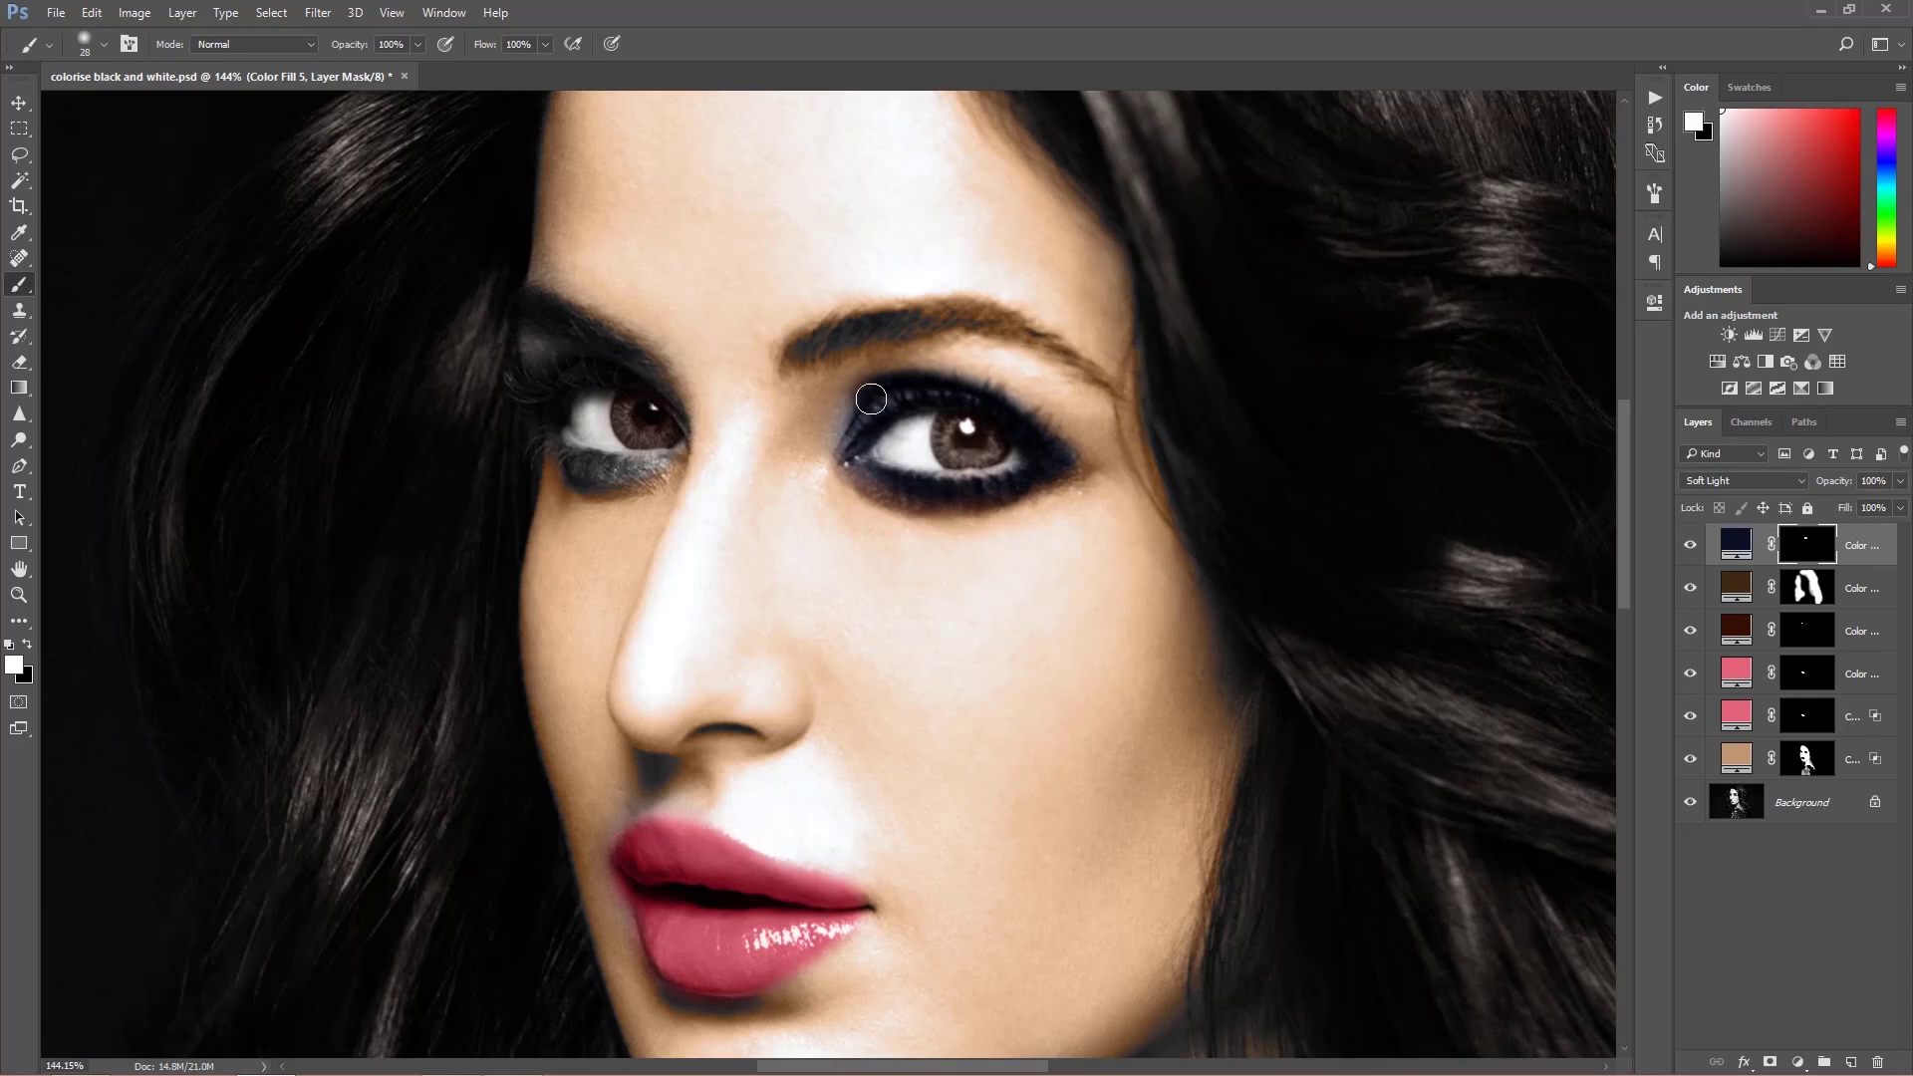
mouse_move(668, 463)
left_mouse_down()
mouse_move(558, 466)
mouse_move(677, 463)
left_mouse_up()
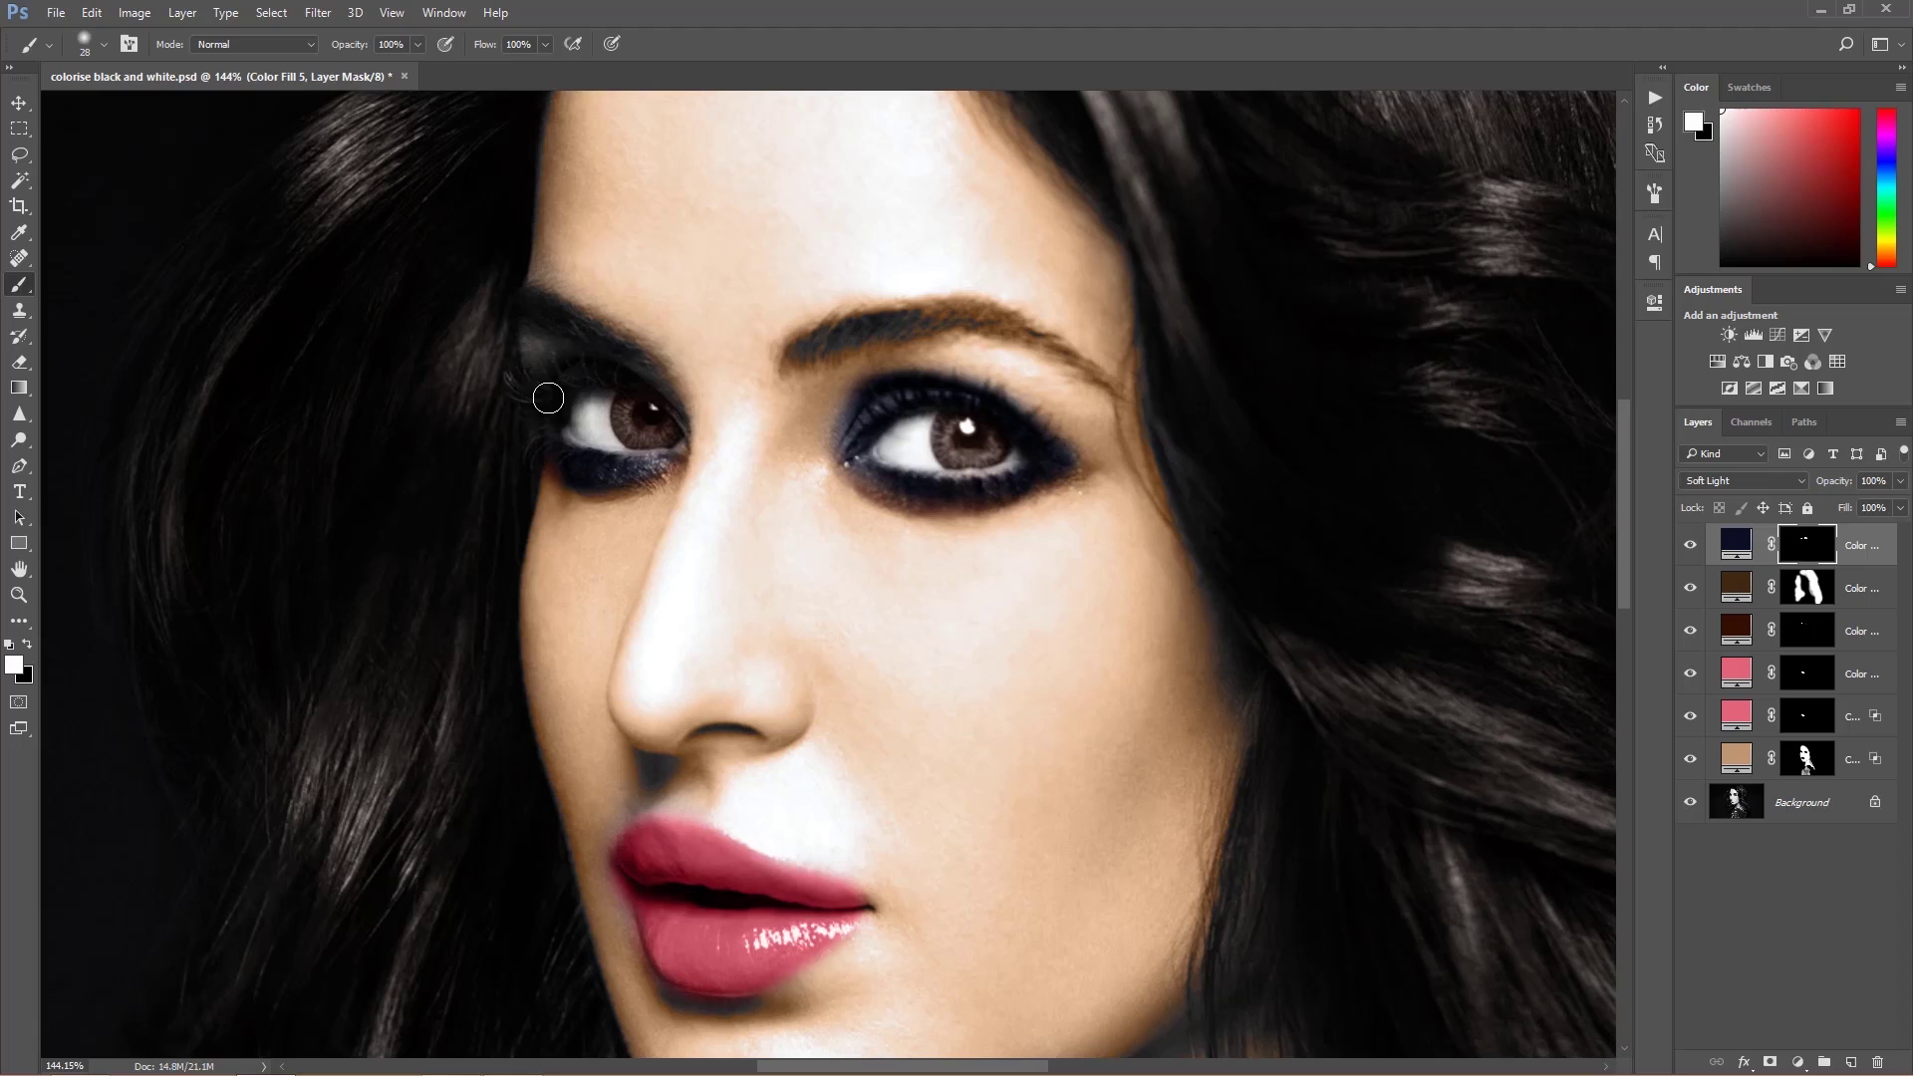
right_click(646, 395, "alt")
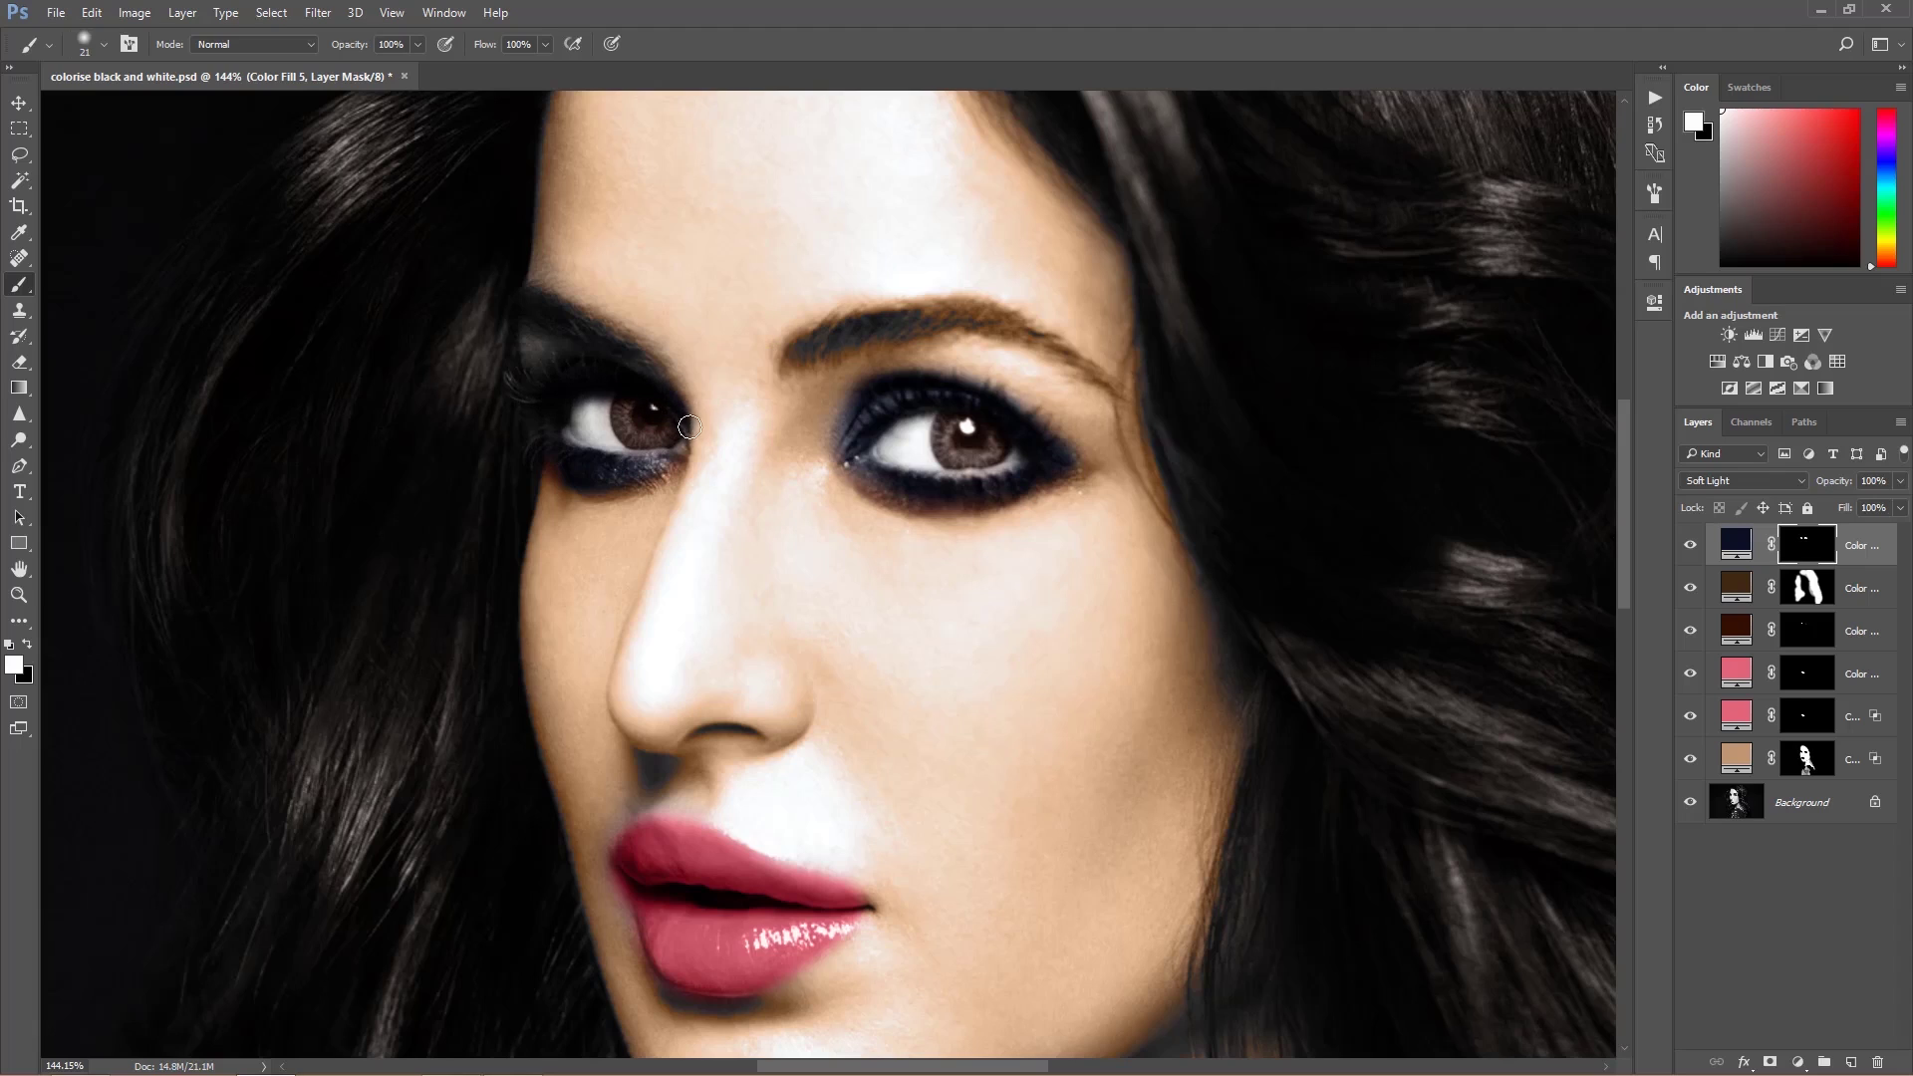
key("v")
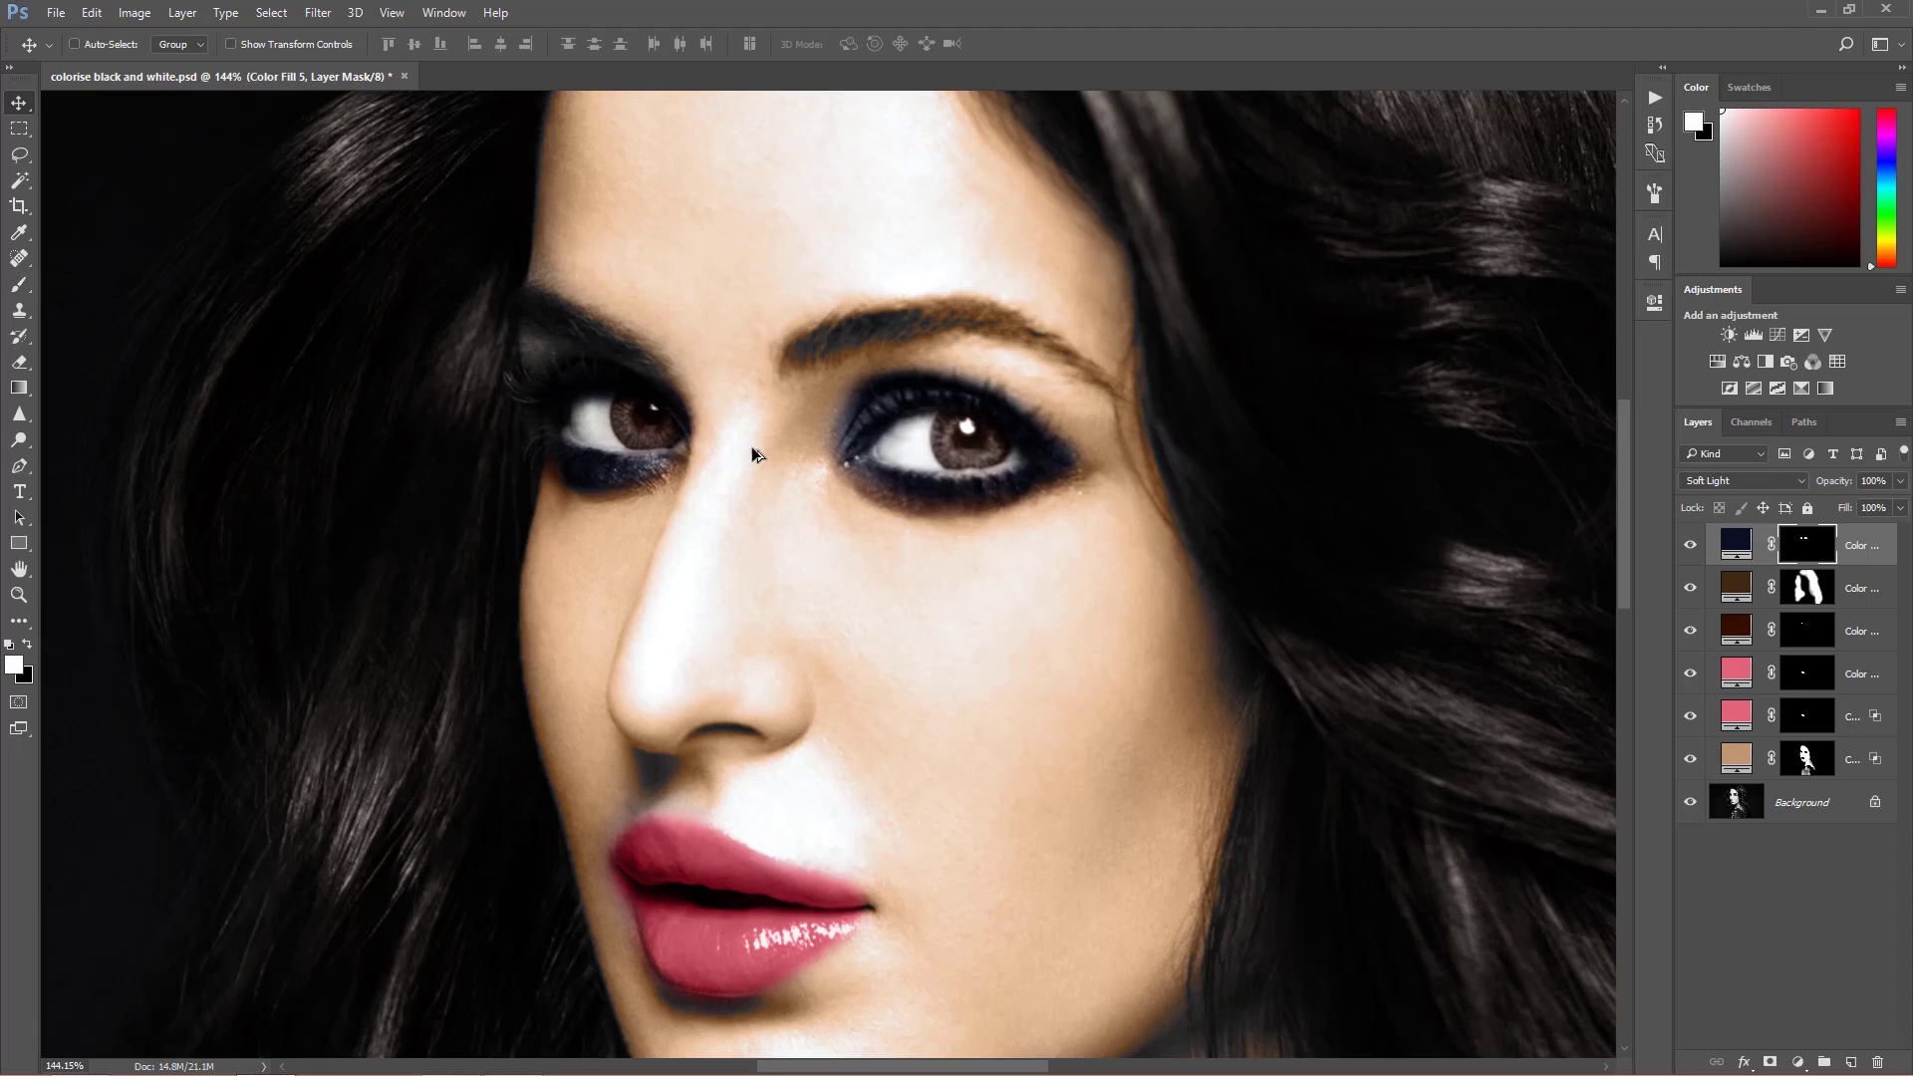
Step: Lower the eye shadow layer's opacity to 49% and toggle it off and on to compare
left_click_drag(1812, 484, 1803, 483)
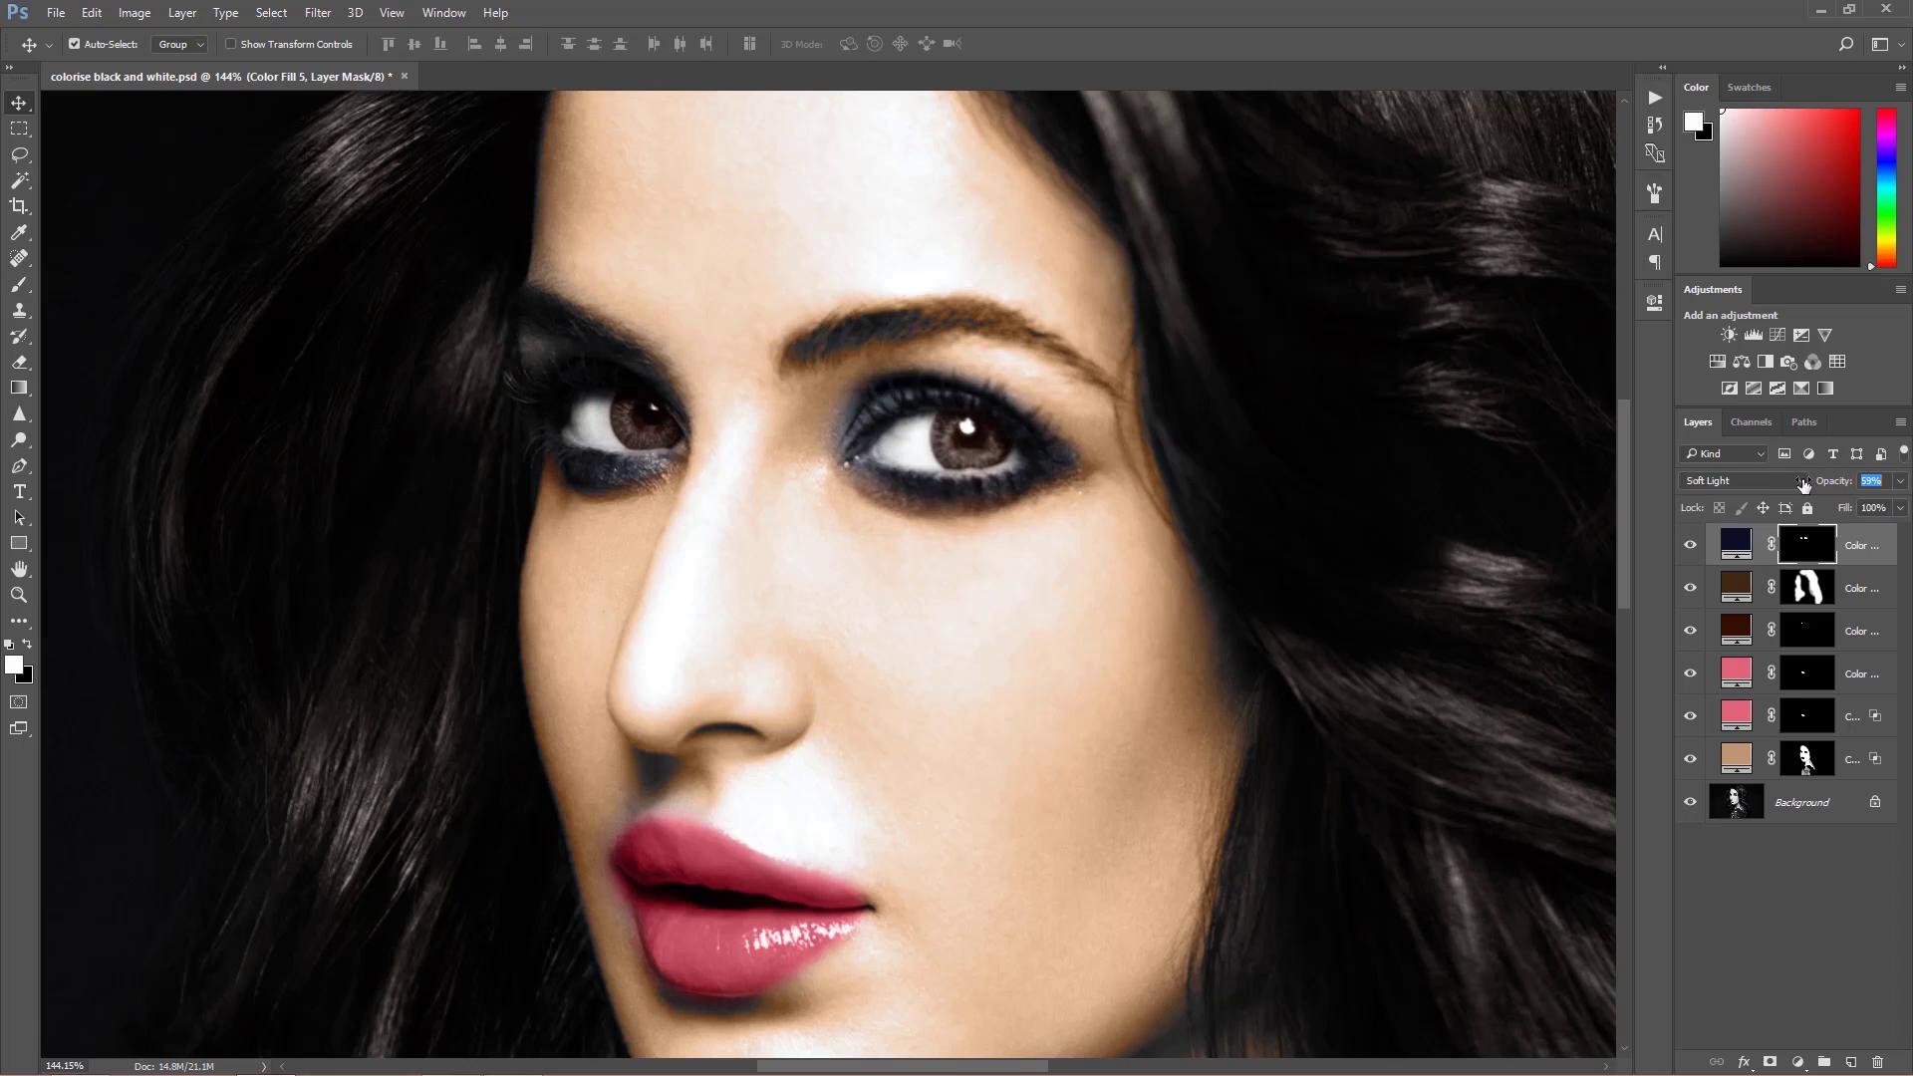
left_click(1691, 547)
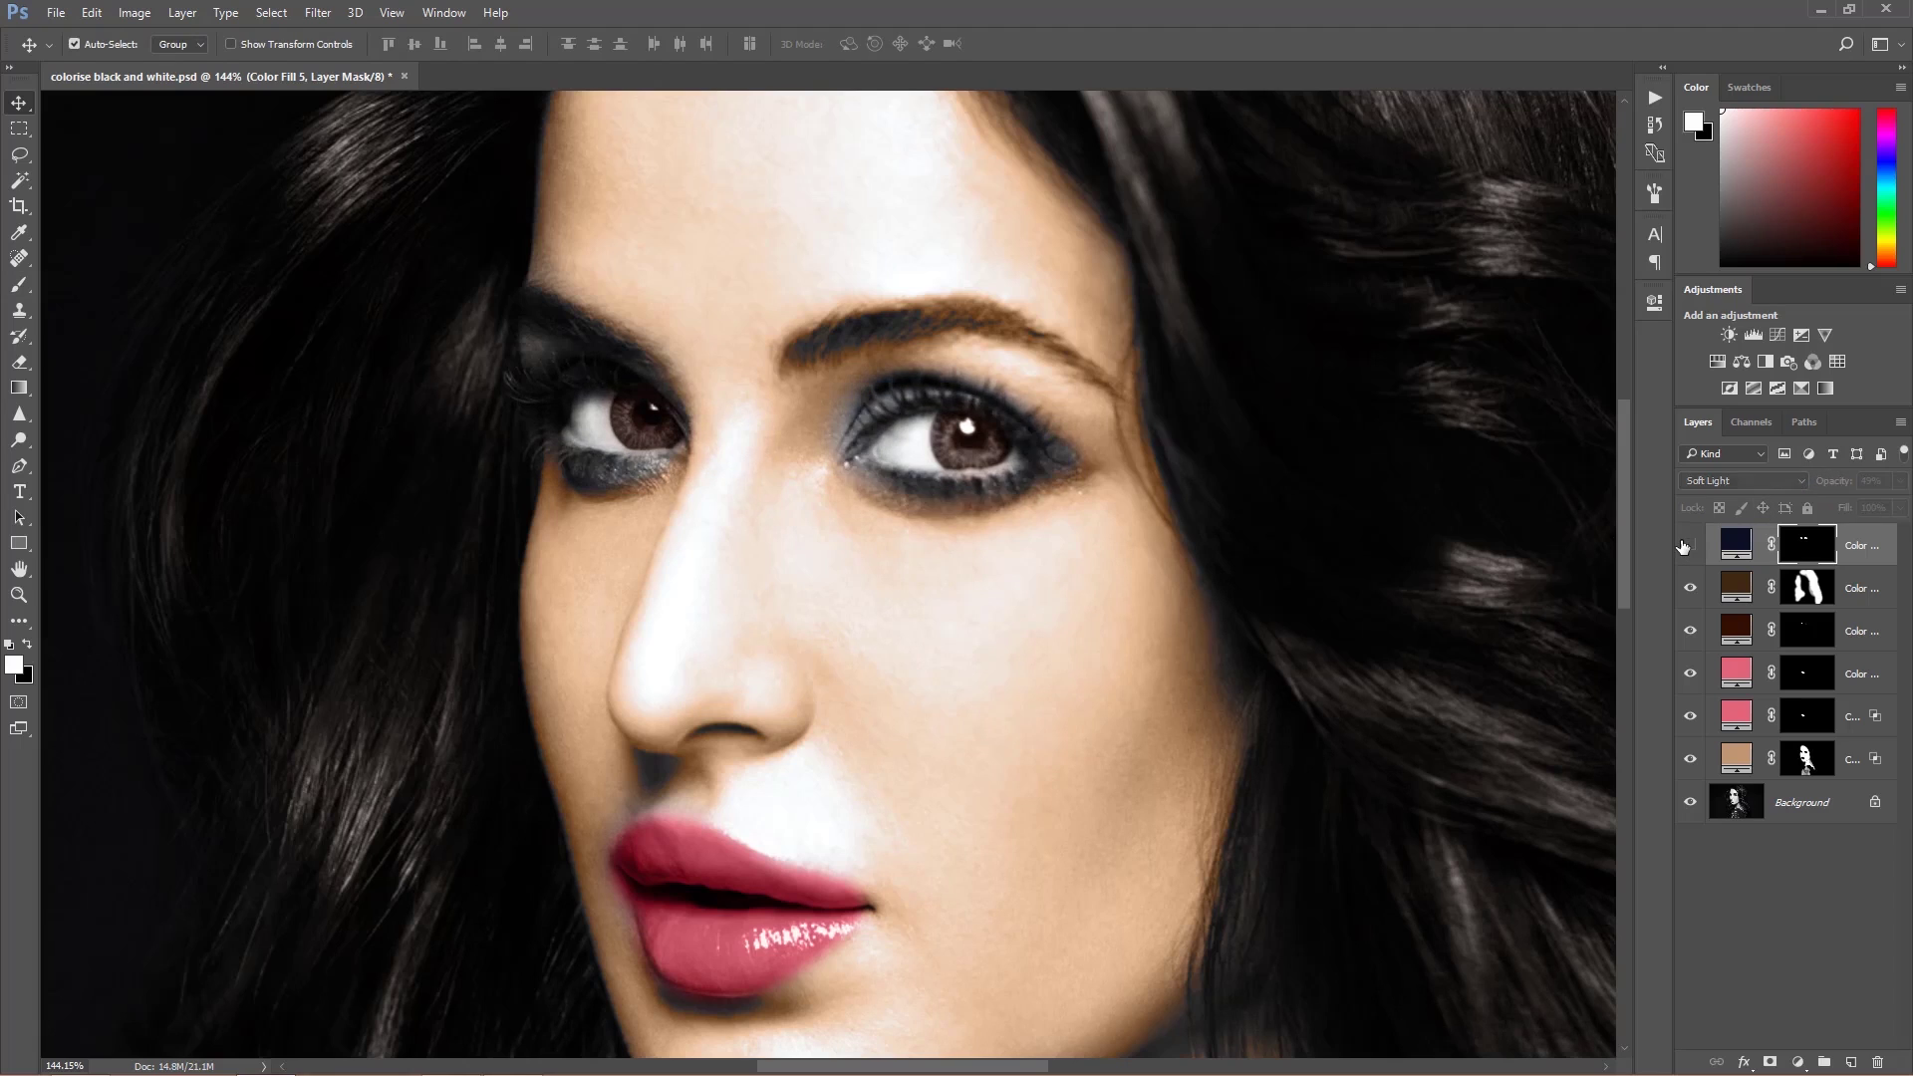
left_click(1689, 548)
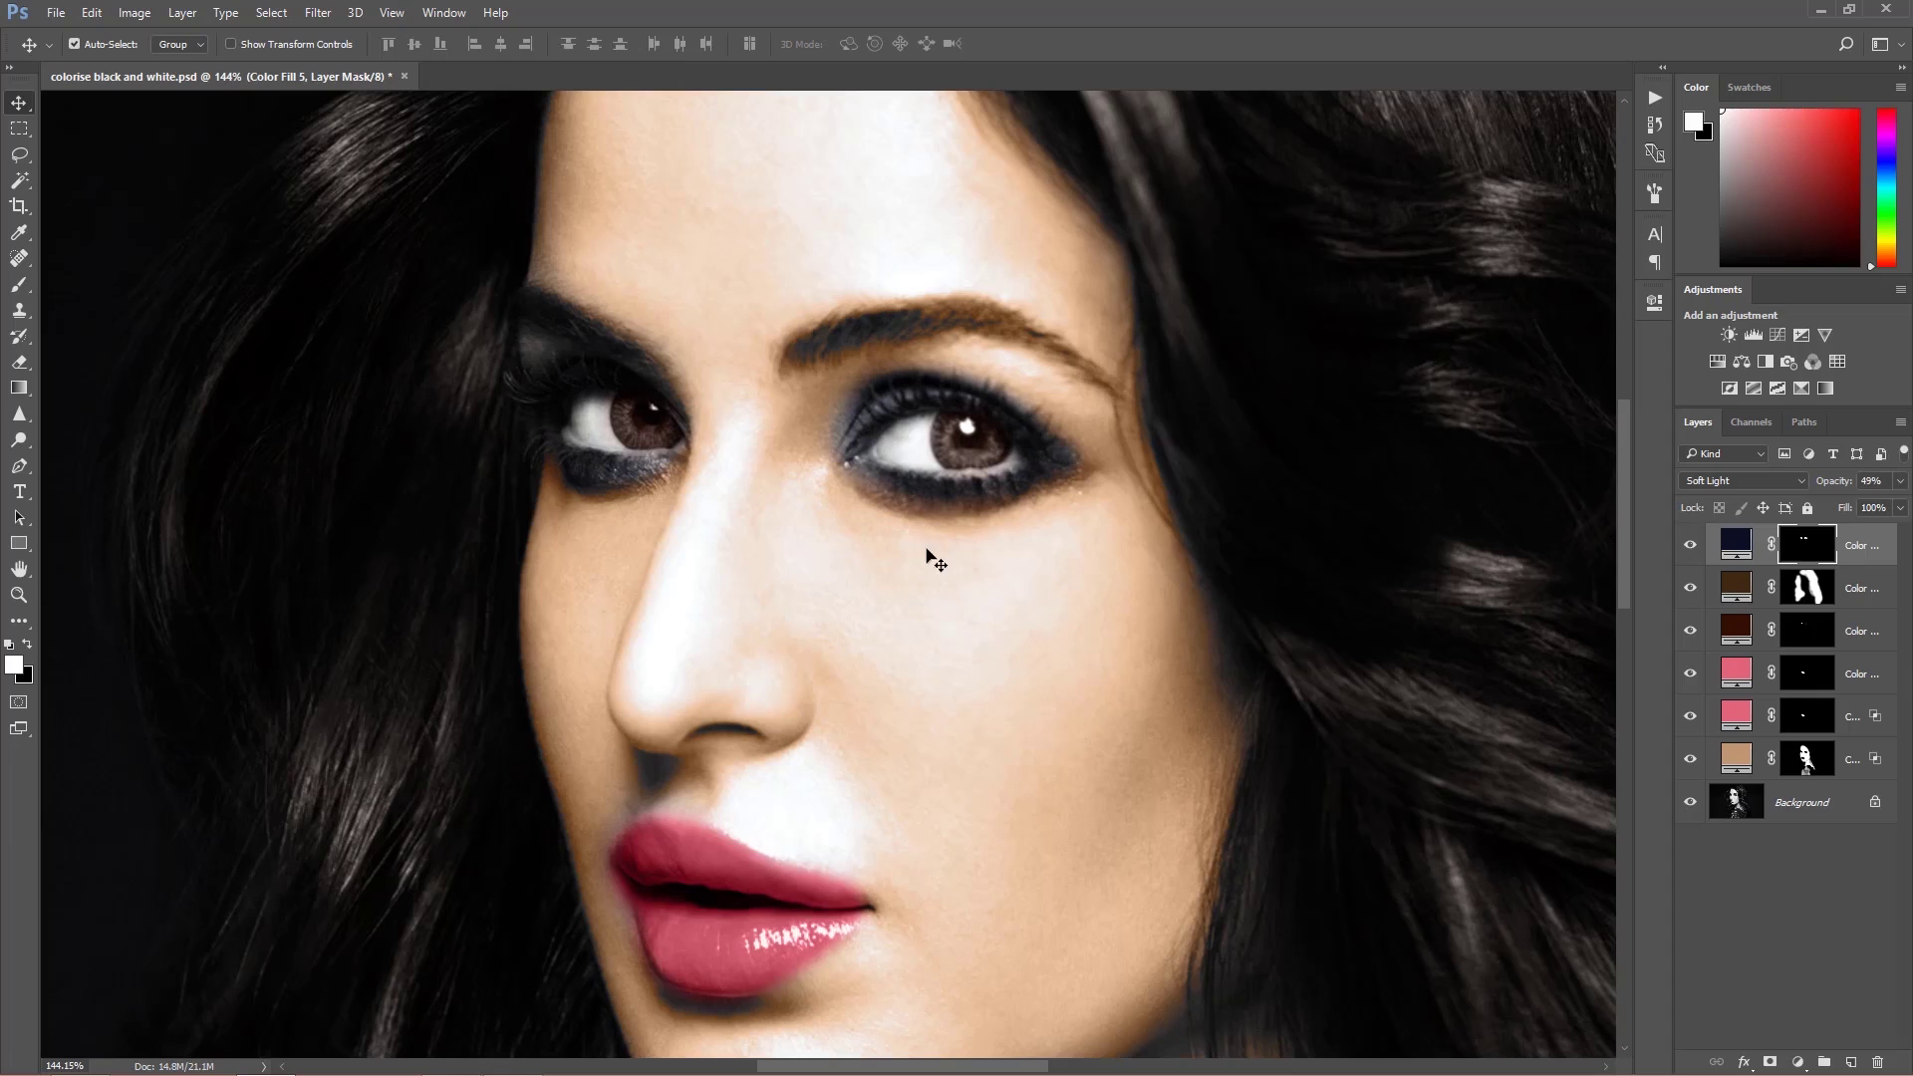
left_click(1797, 1069)
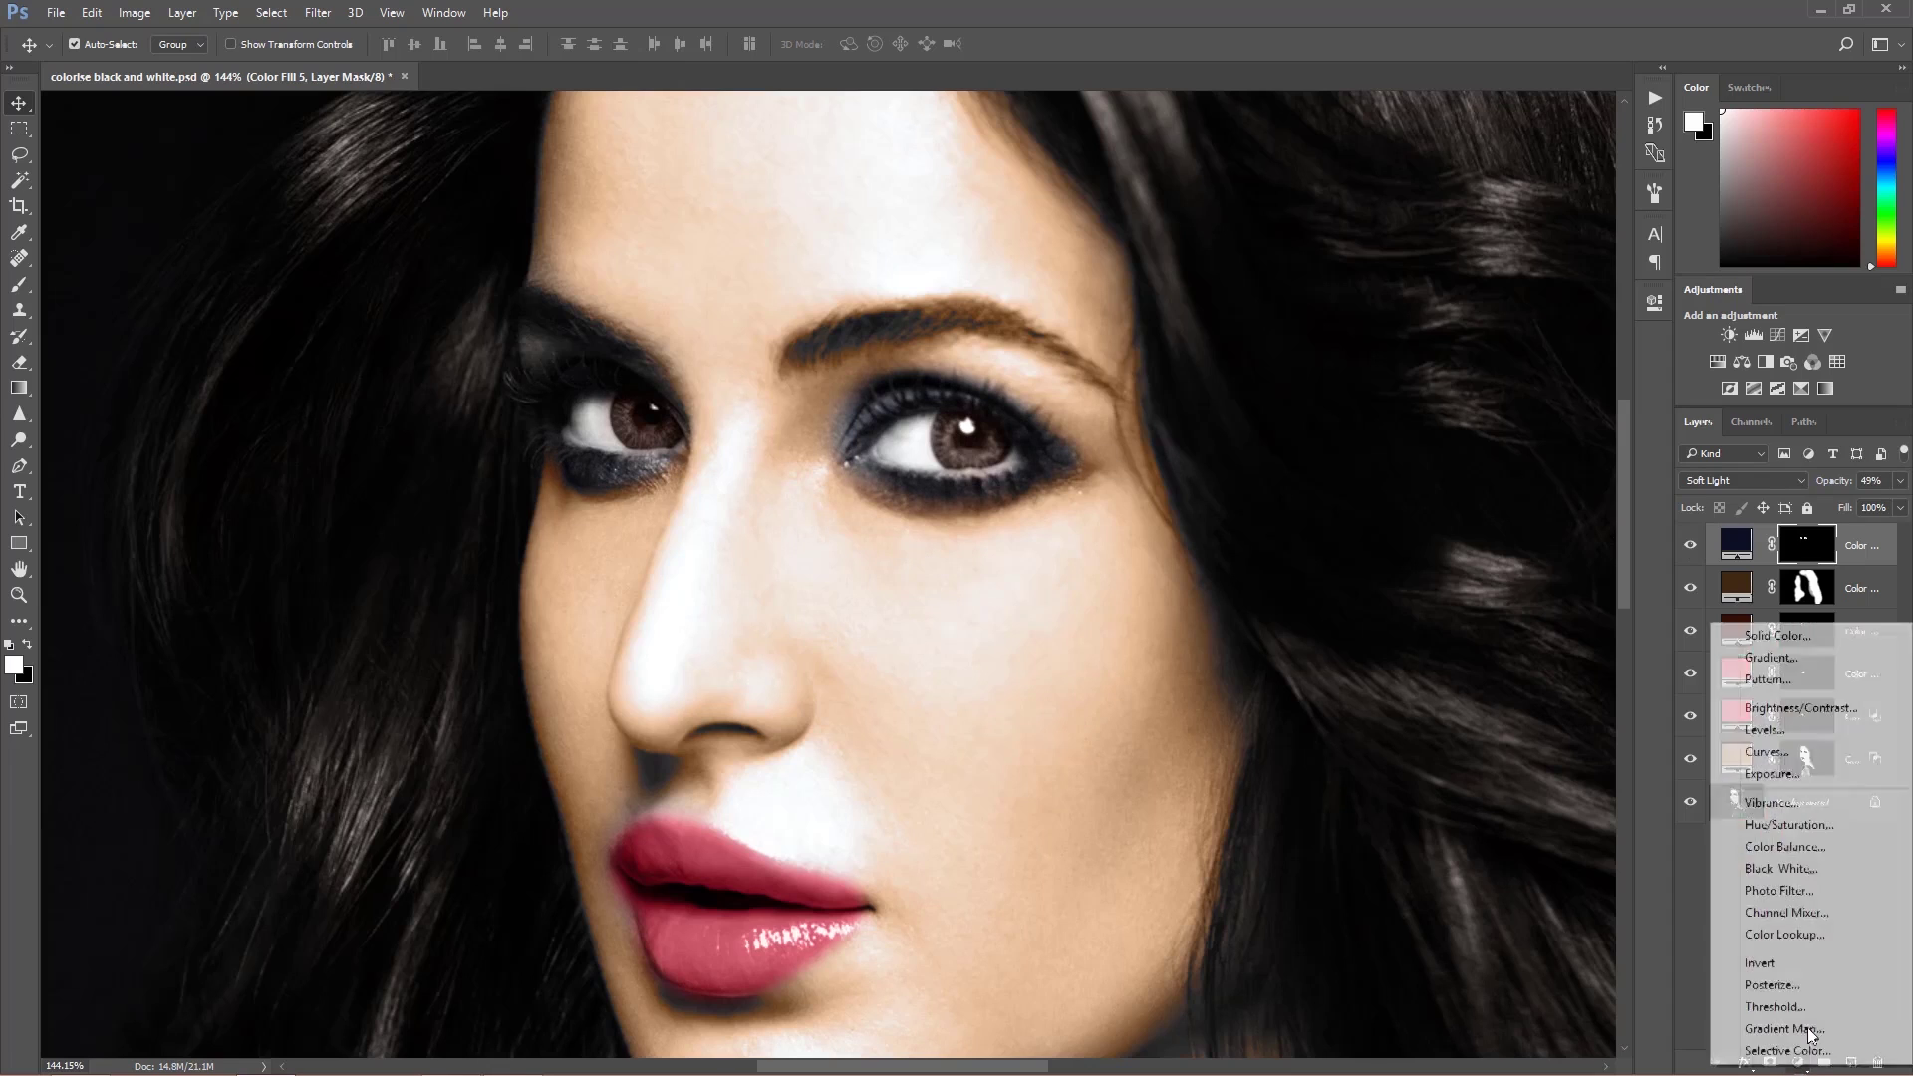
Step: Paint more eye shadow on the mask along the brow and toward the outer eye corner
left_click(1808, 547)
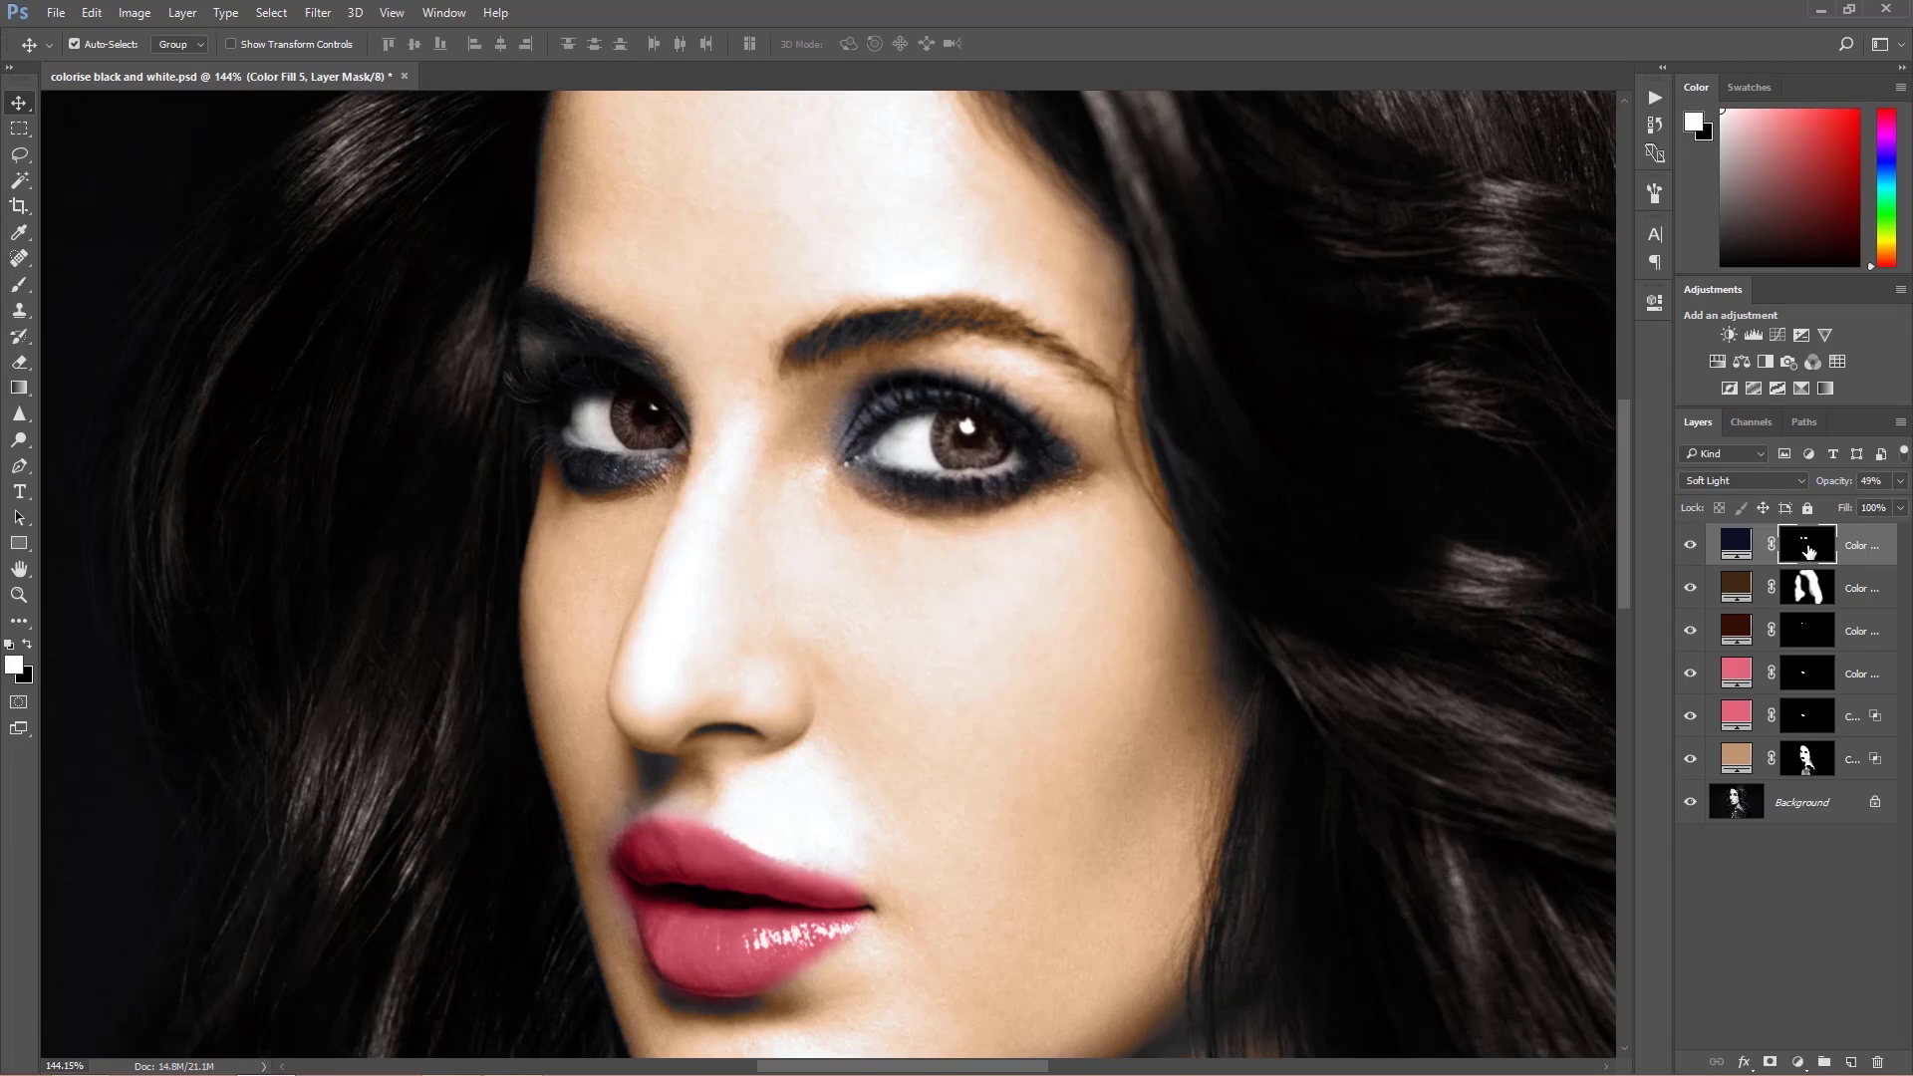
key("b")
mouse_move(829, 339)
left_mouse_down()
mouse_move(932, 314)
mouse_move(1014, 327)
mouse_move(1120, 387)
left_mouse_up()
scroll(1048, 402, "down", 3)
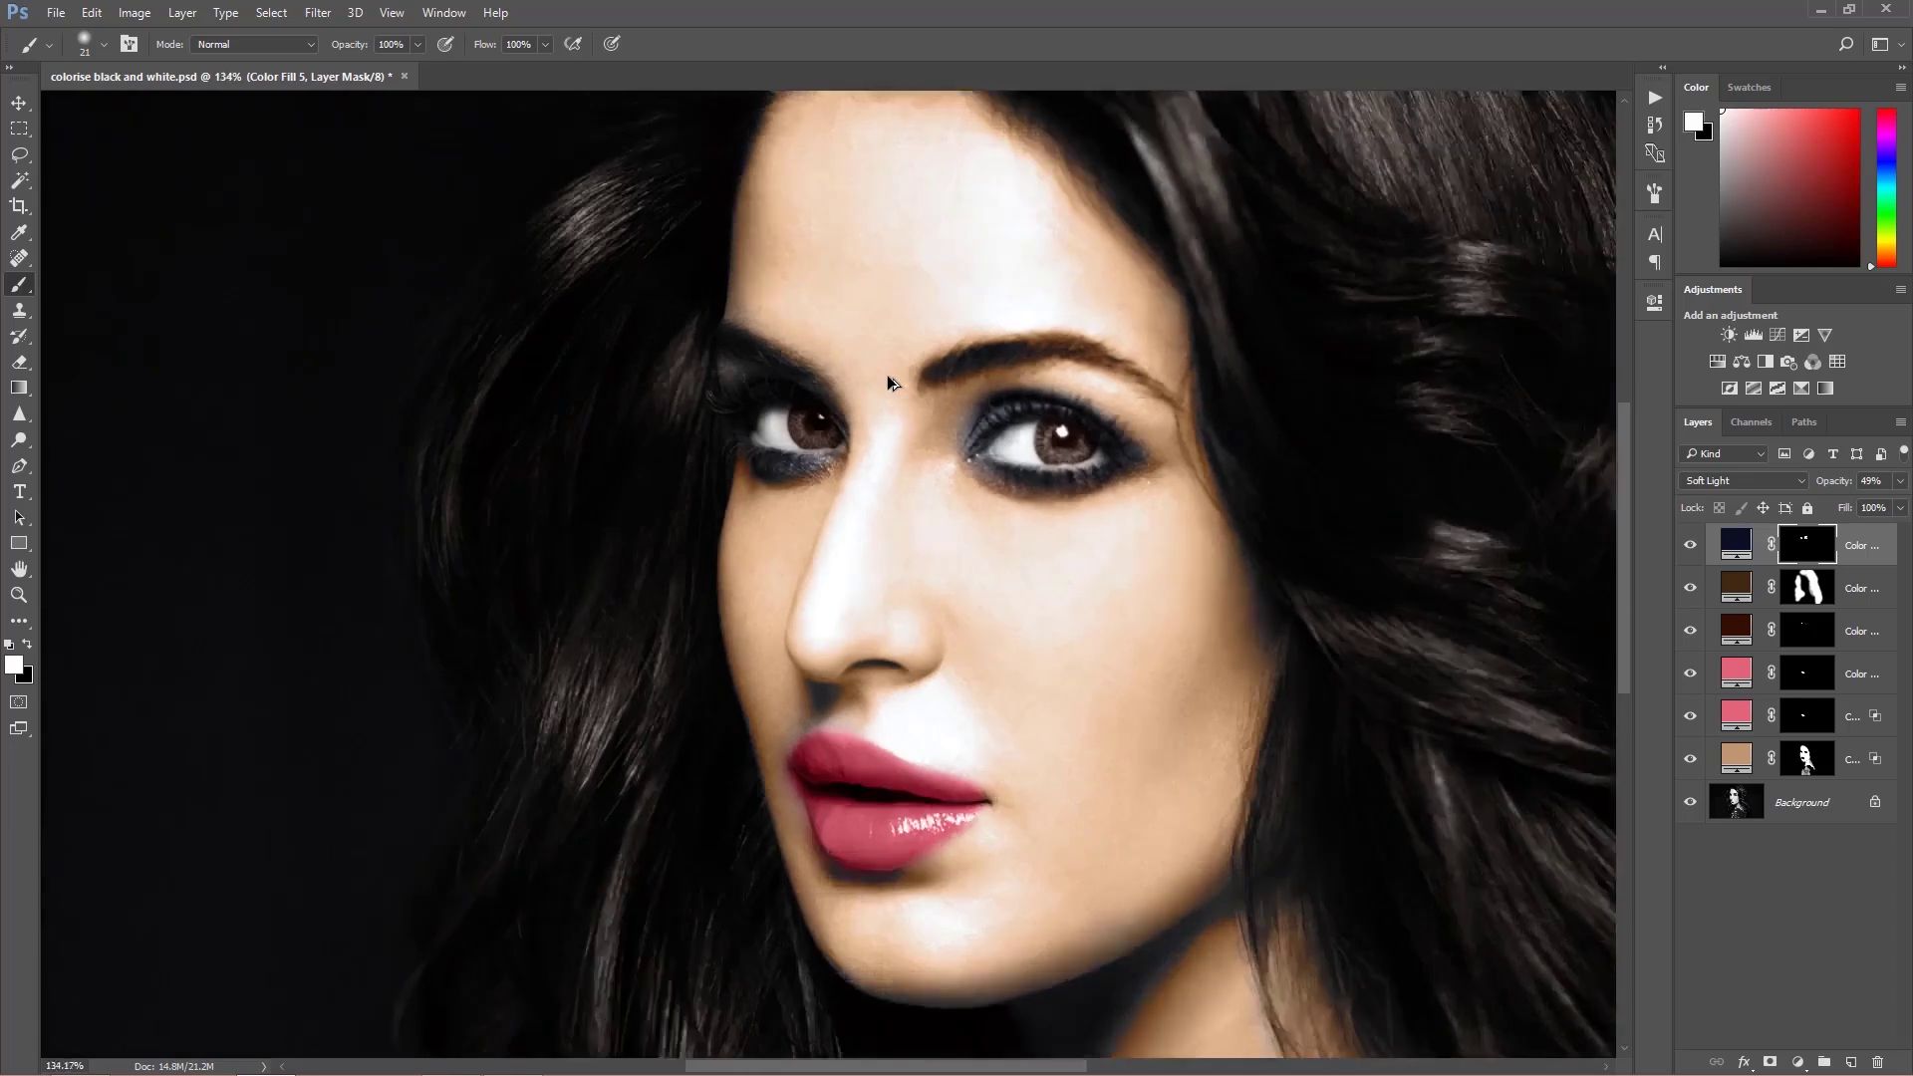
scroll(887, 389, "up", 4)
right_click(1090, 395, "alt")
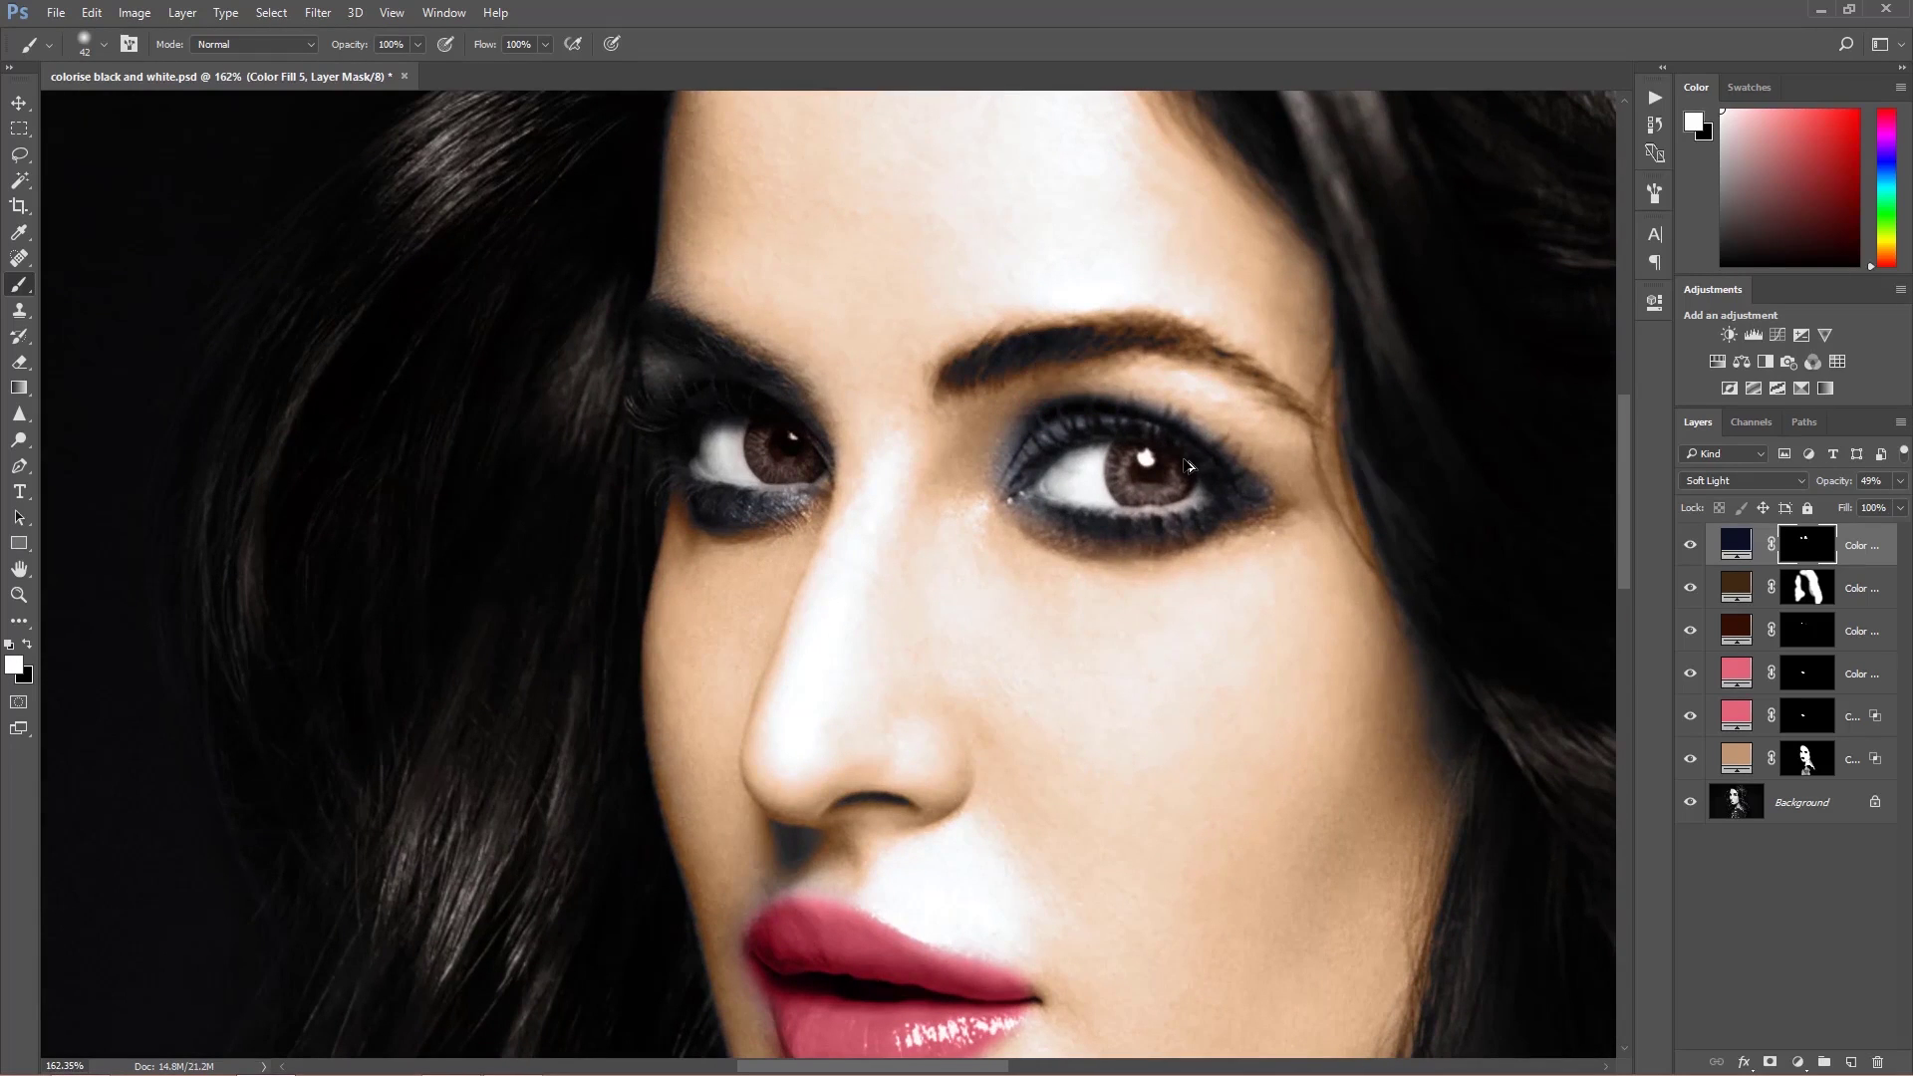
left_click_drag(1139, 419, 1244, 511)
scroll(1244, 511, "down", 5)
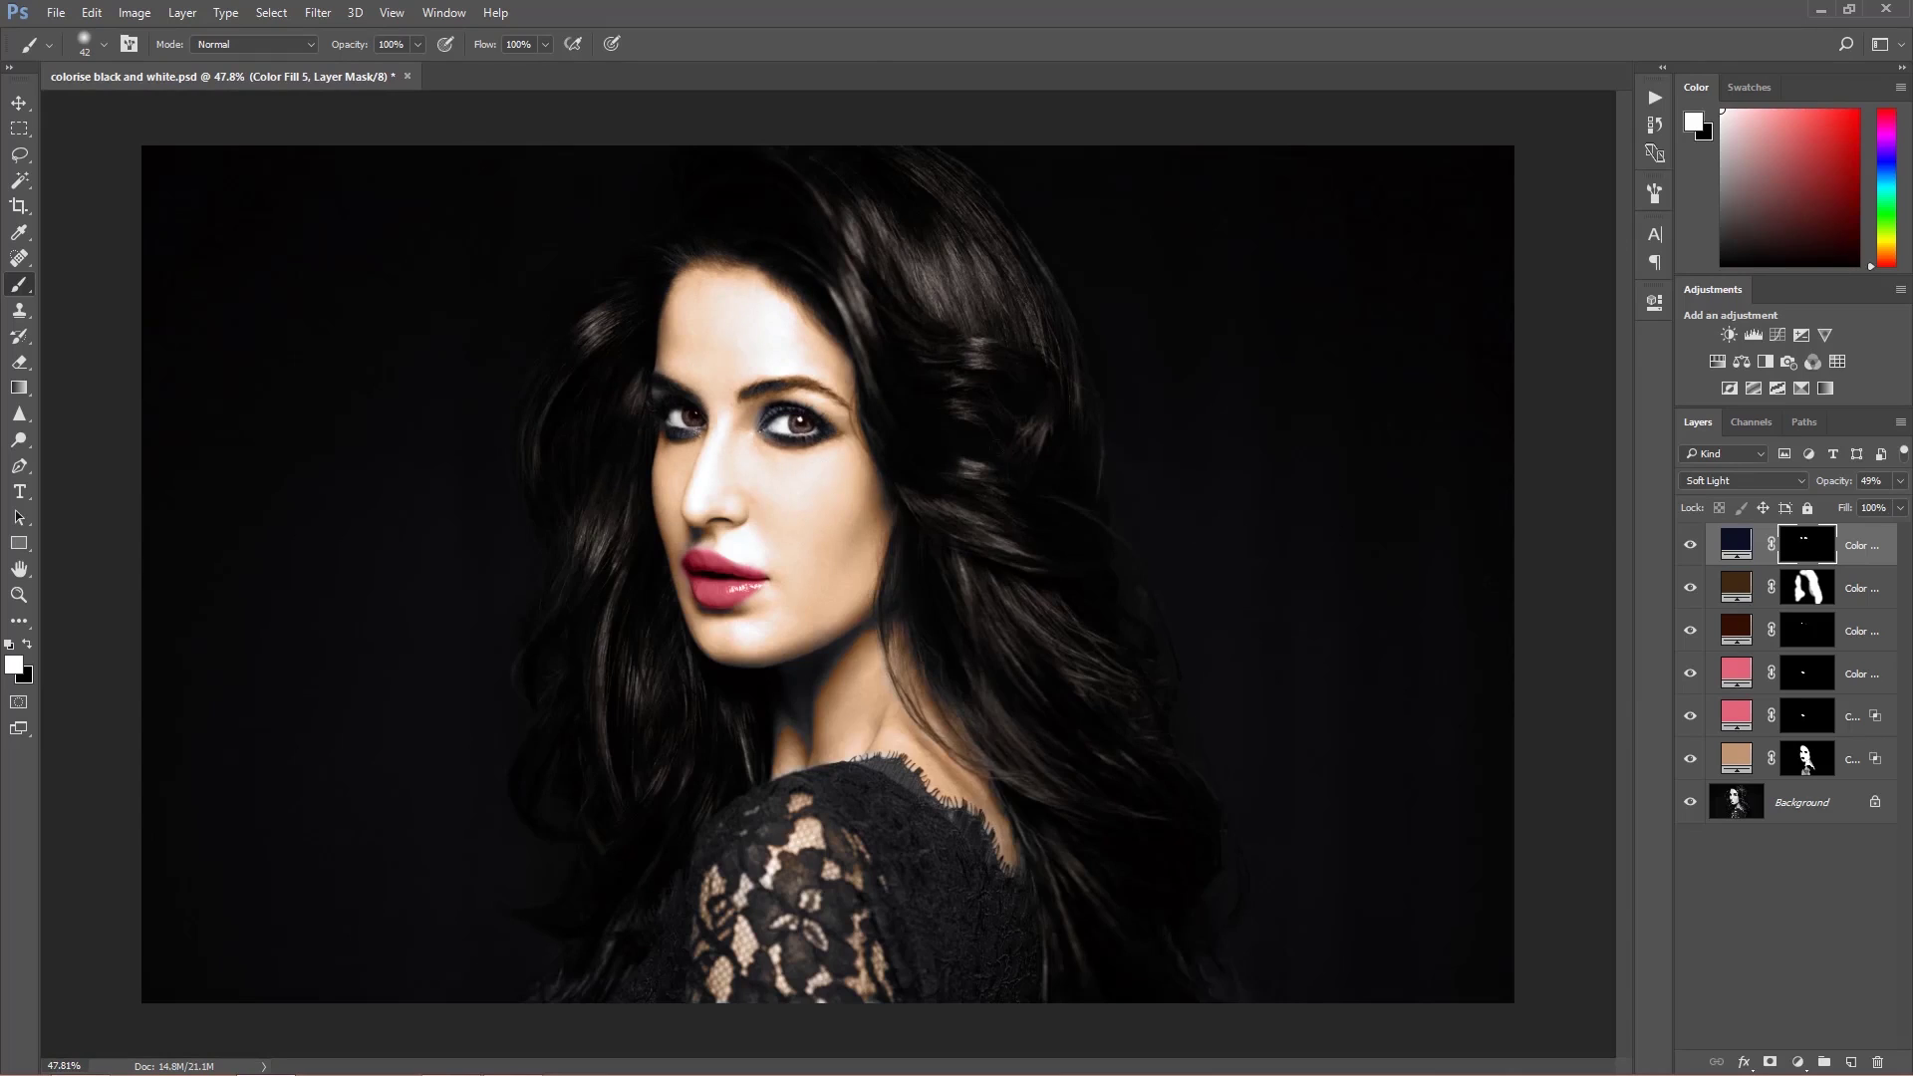
left_click(1736, 543)
Step: Add a light pink #f48194 solid colour fill layer
key("v")
left_click(1798, 1062)
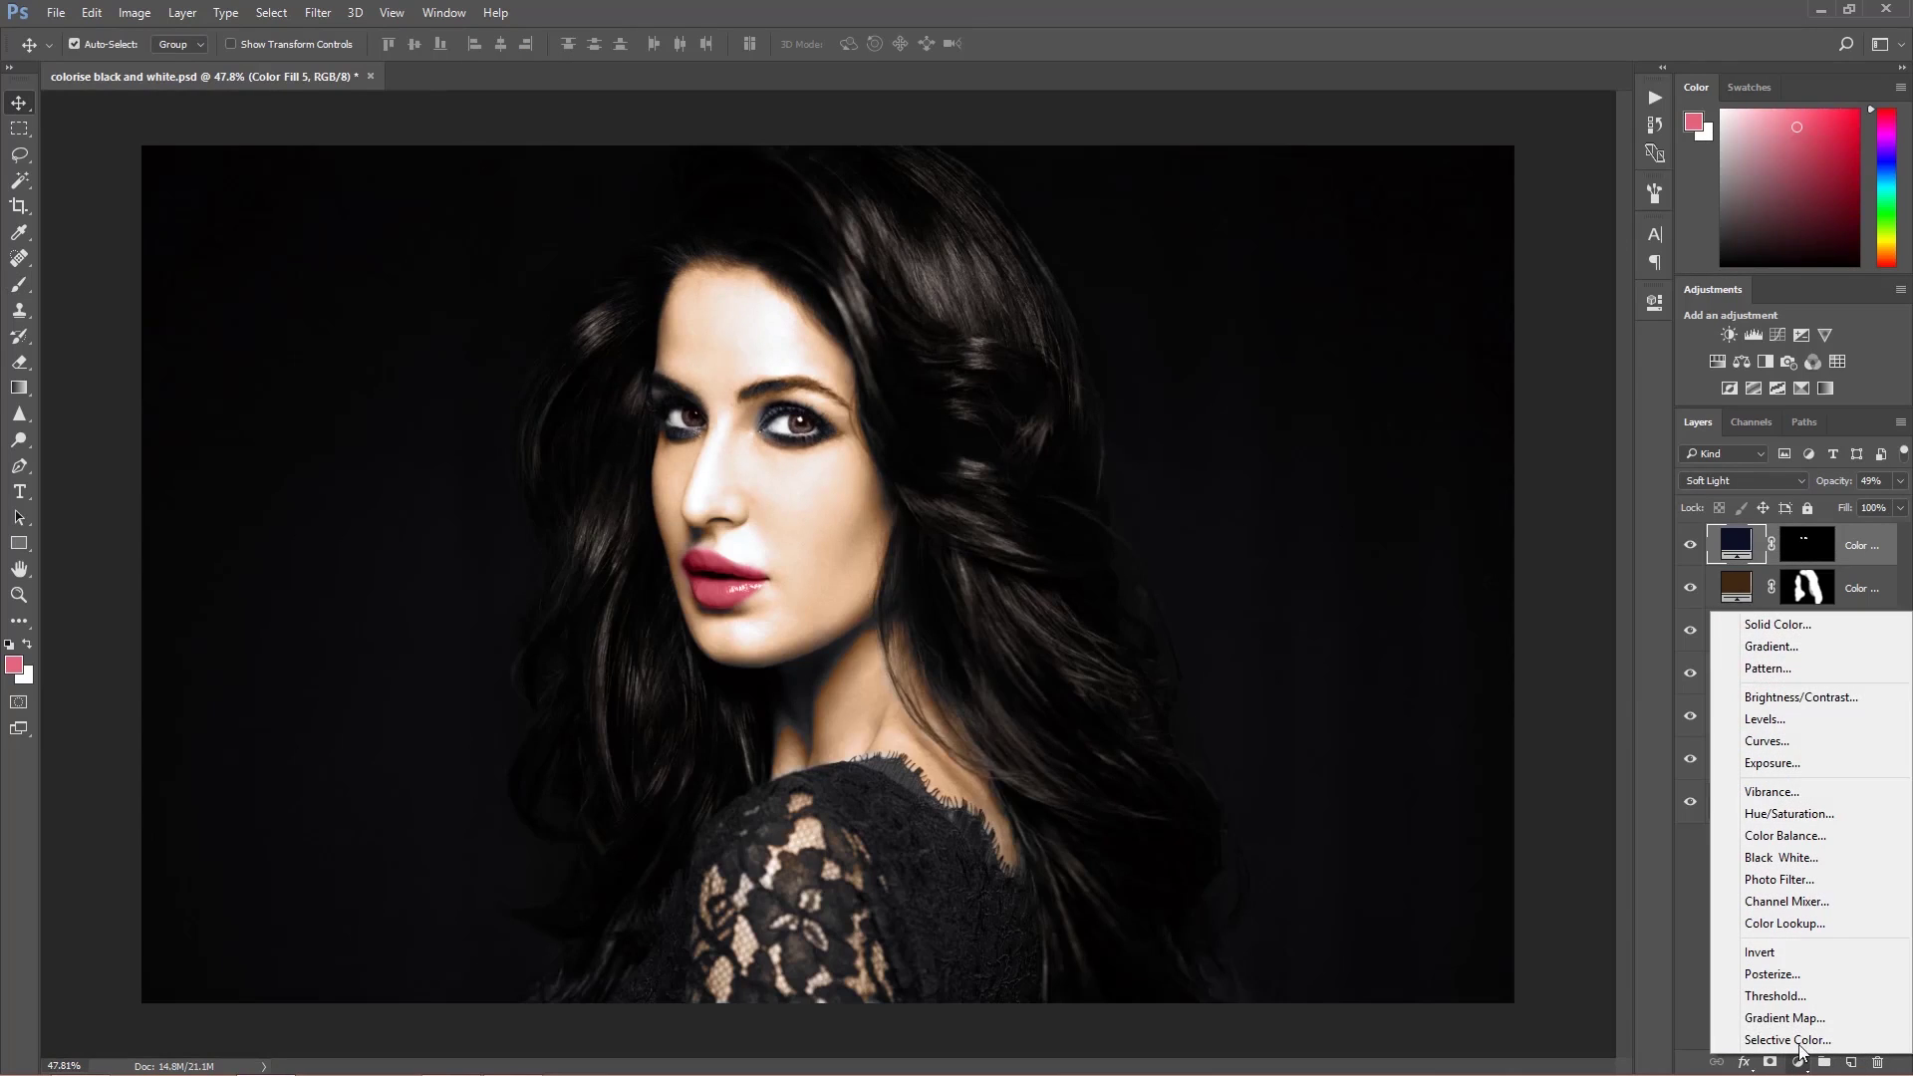
left_click(1786, 627)
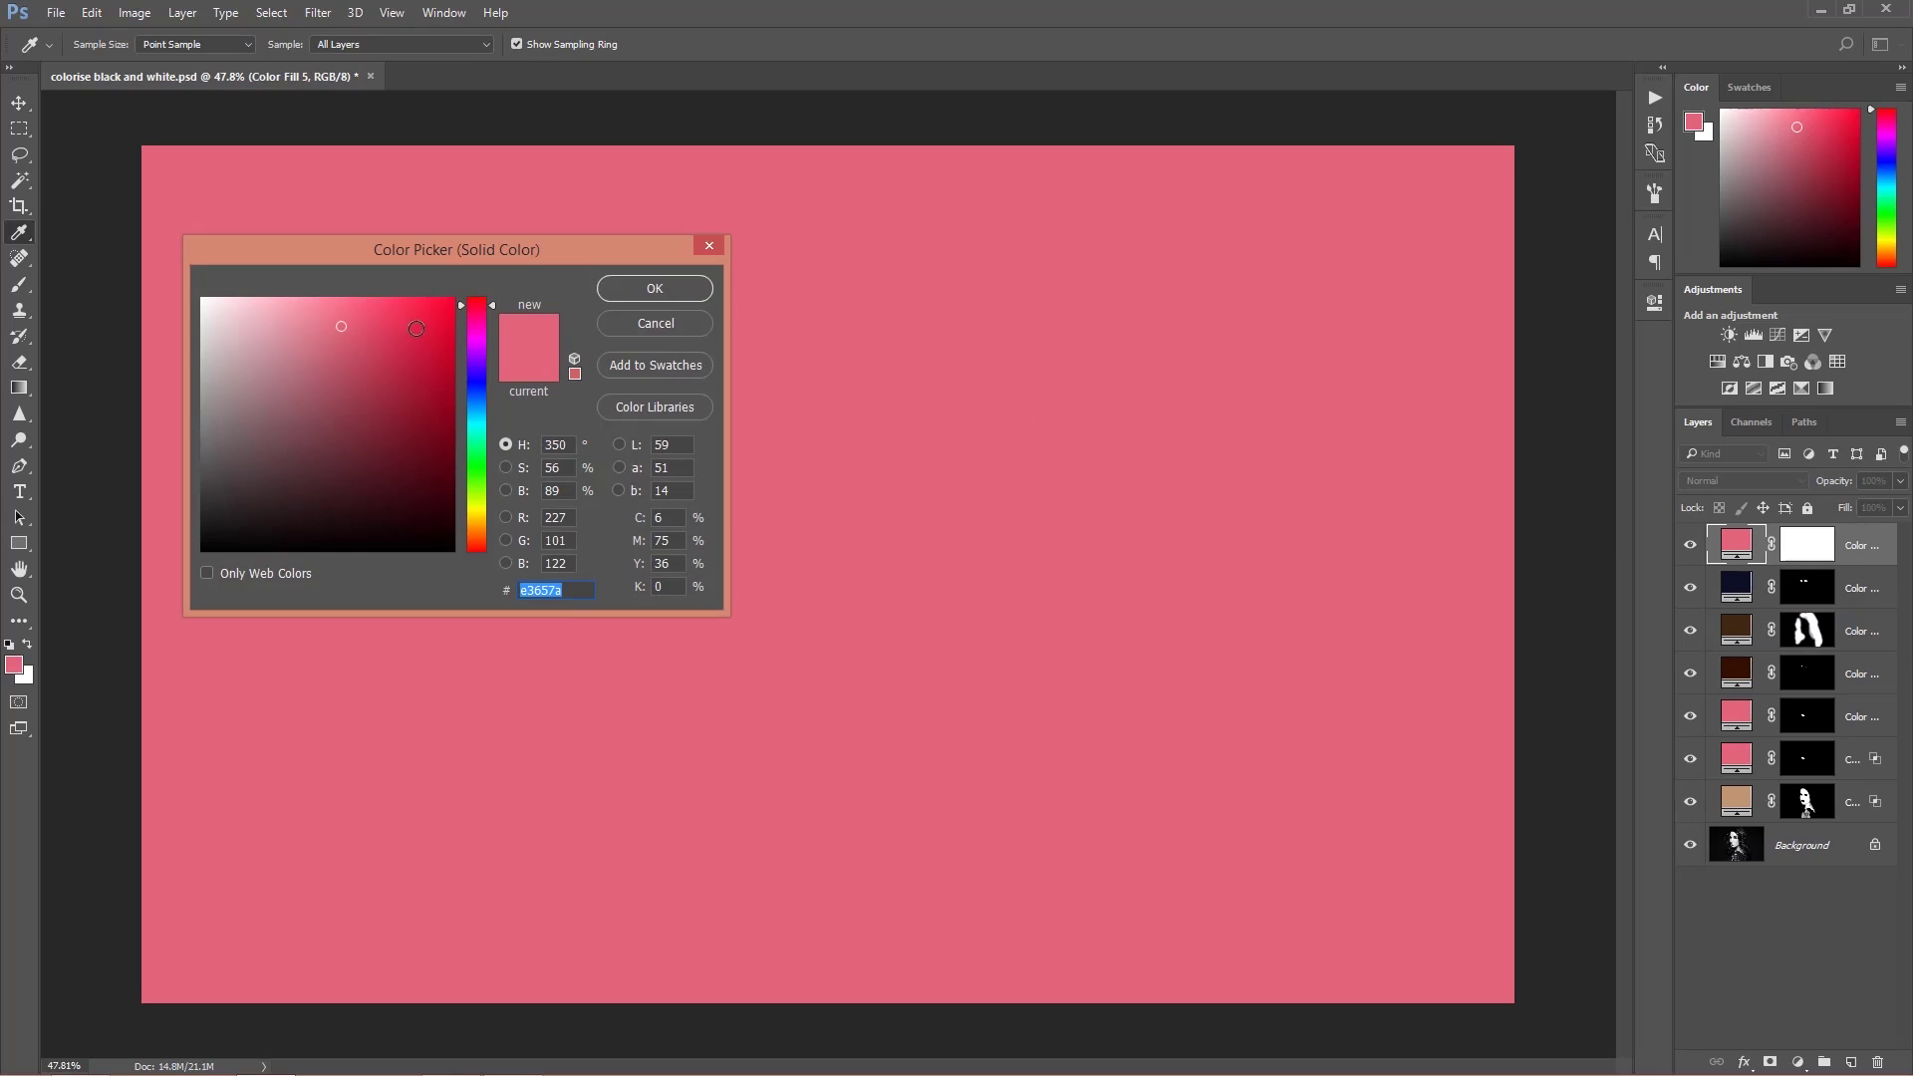
left_click_drag(341, 321, 317, 307)
left_click(602, 289)
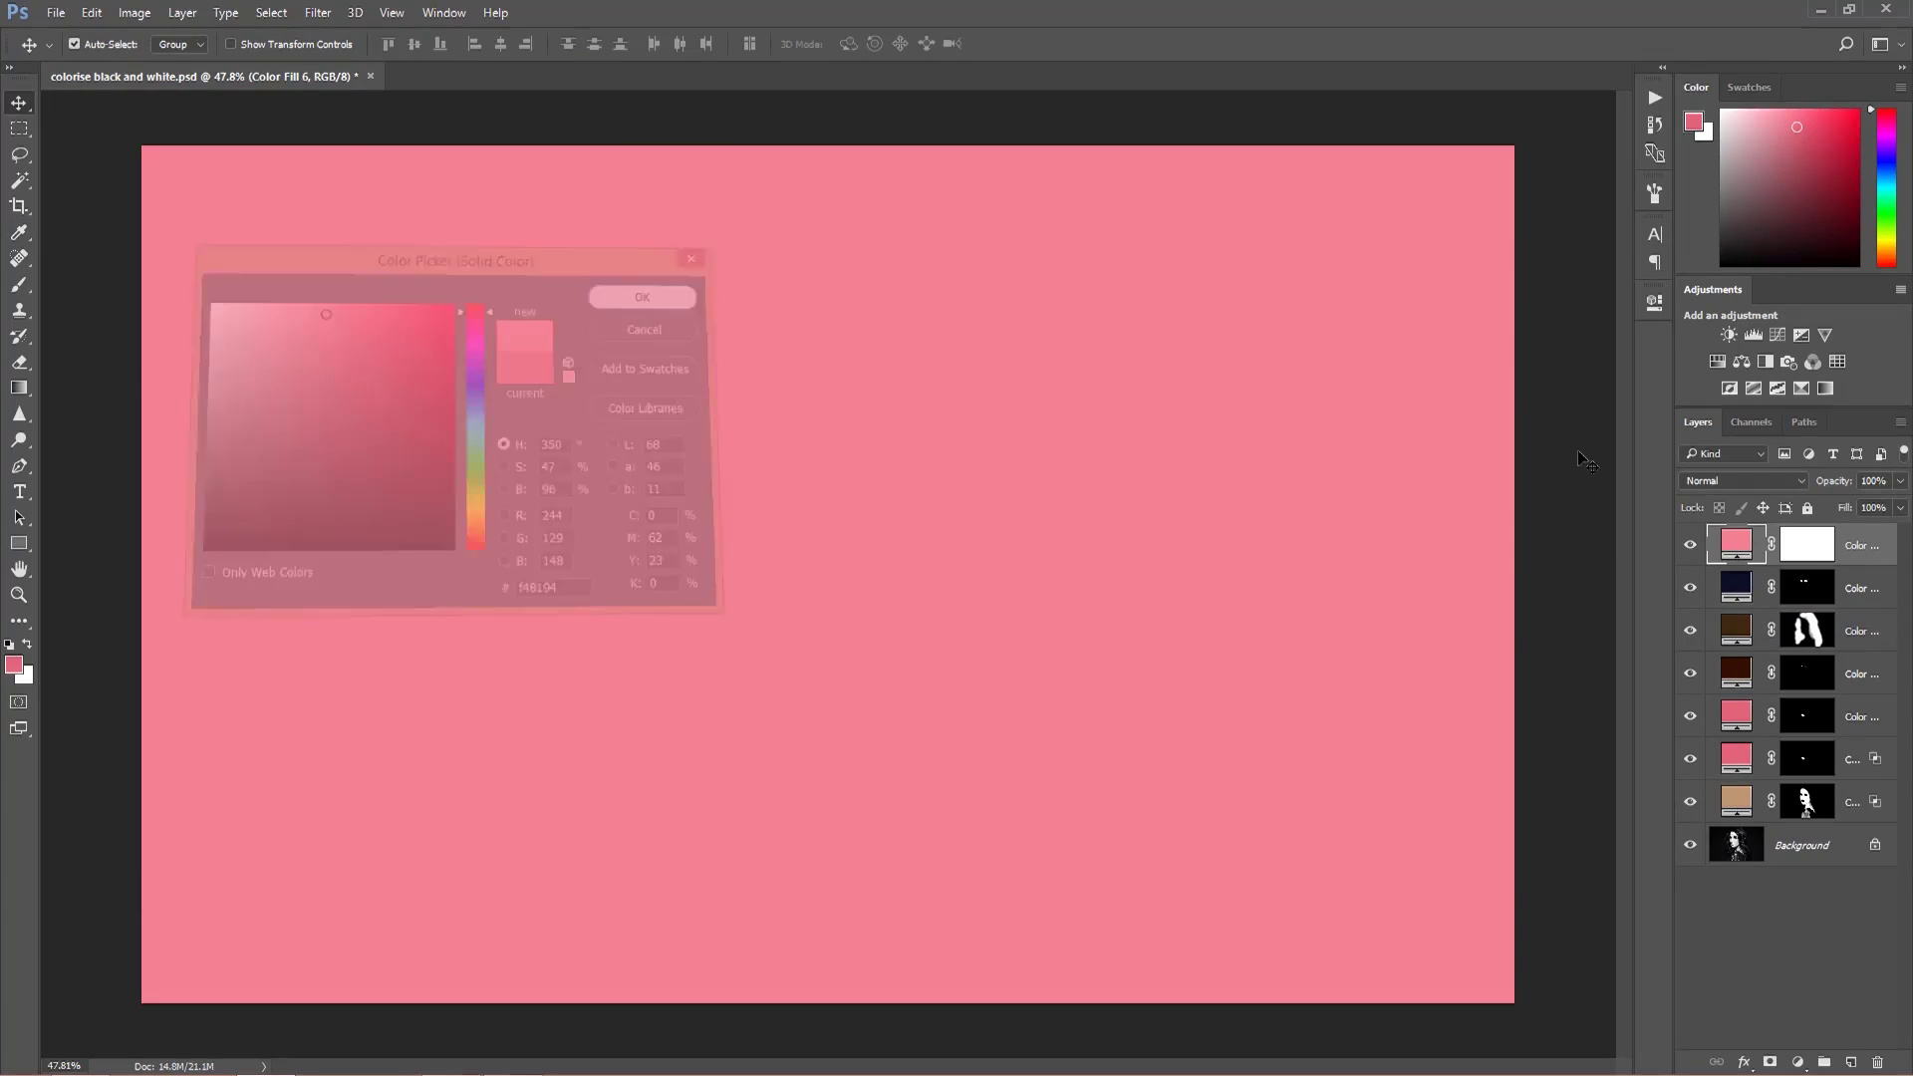
Step: Set the pink fill to Multiply and invert its mask to hide it
left_click(1719, 482)
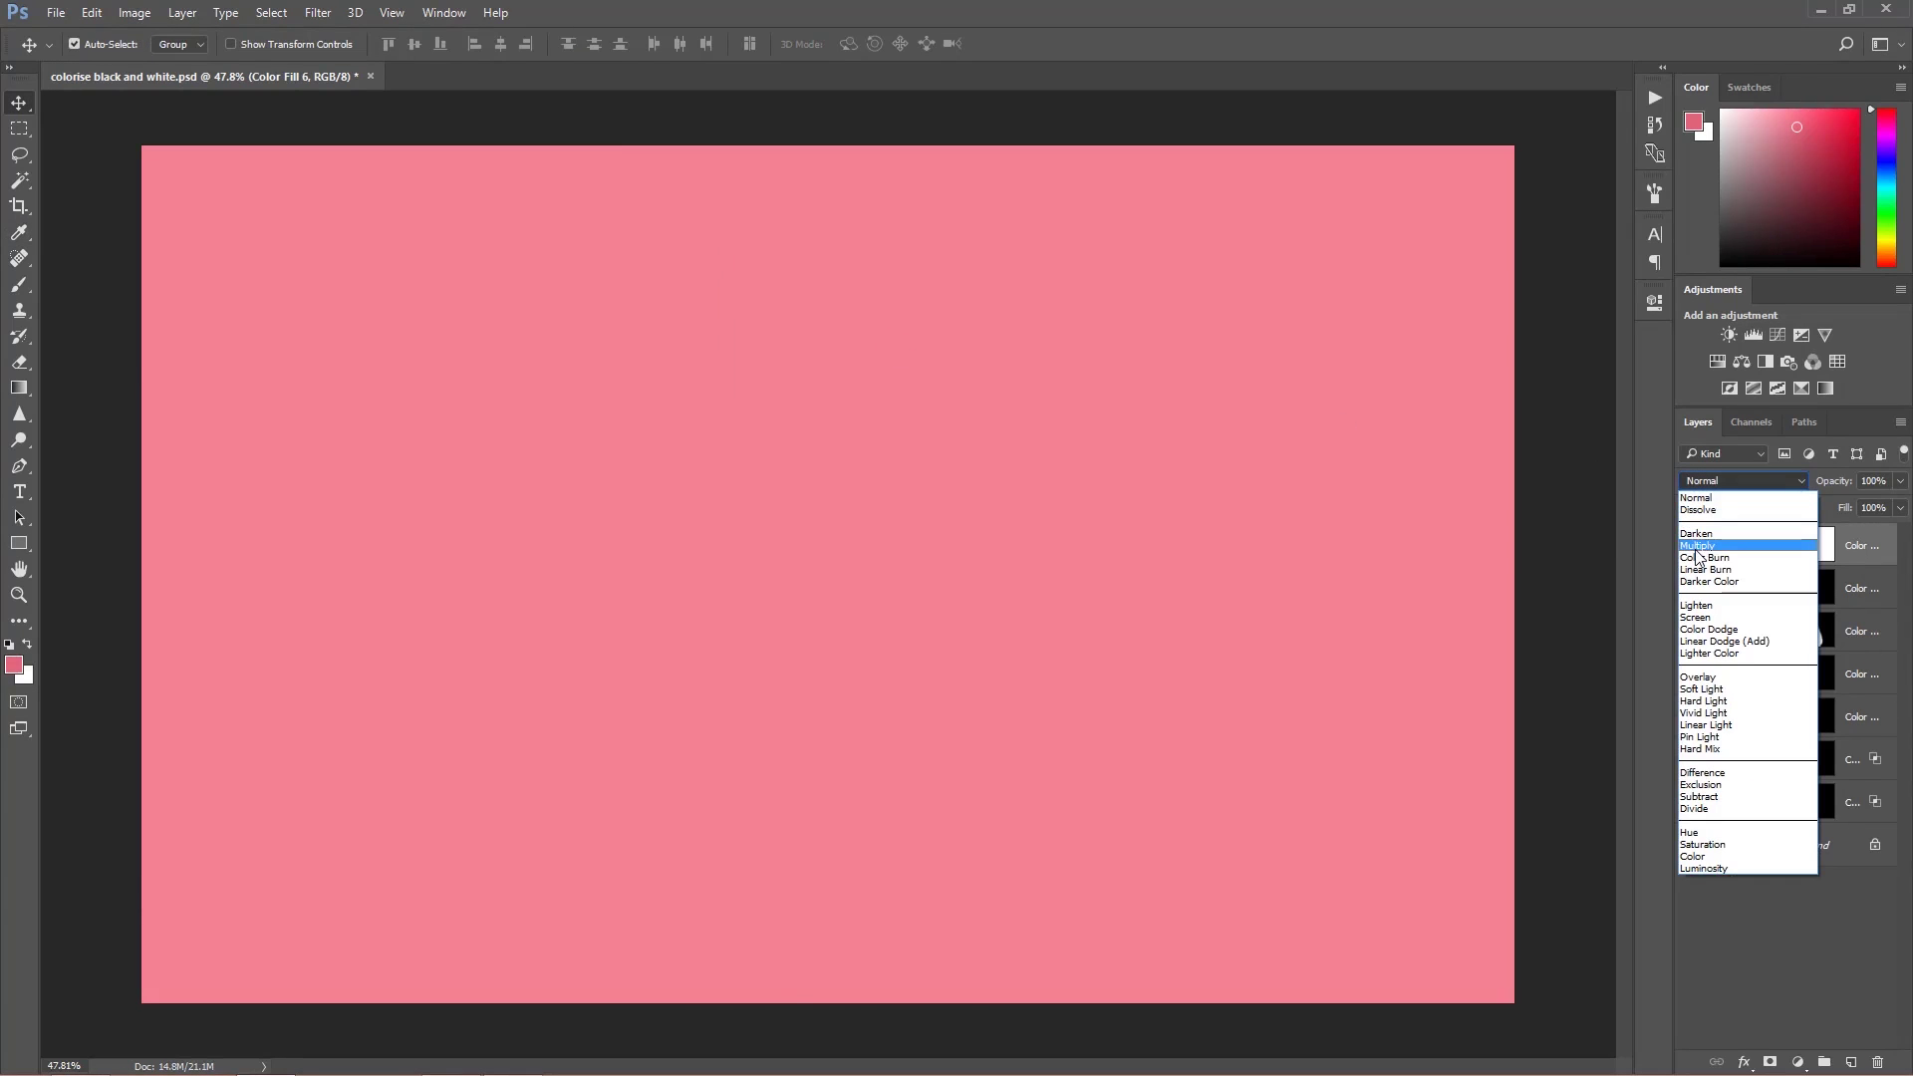
left_click(1697, 546)
left_click(1809, 553)
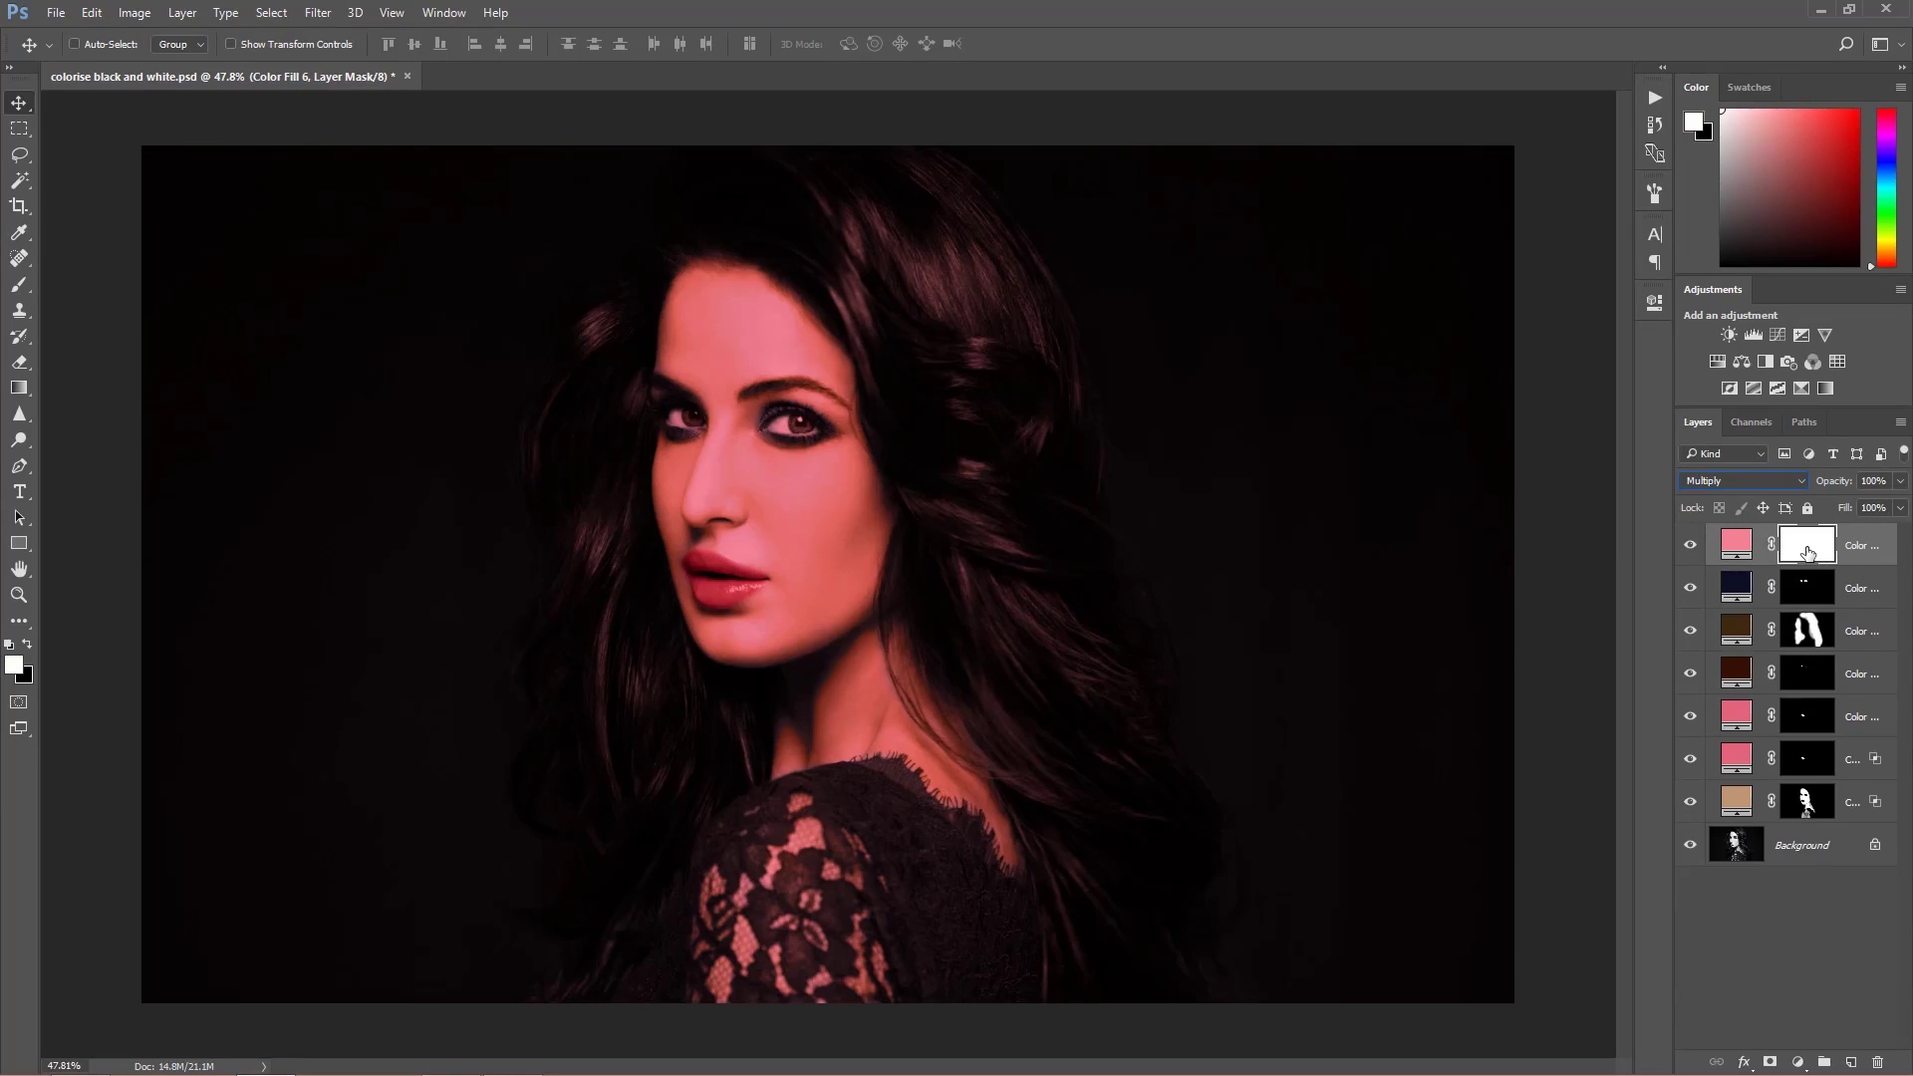
key("ctrl+i")
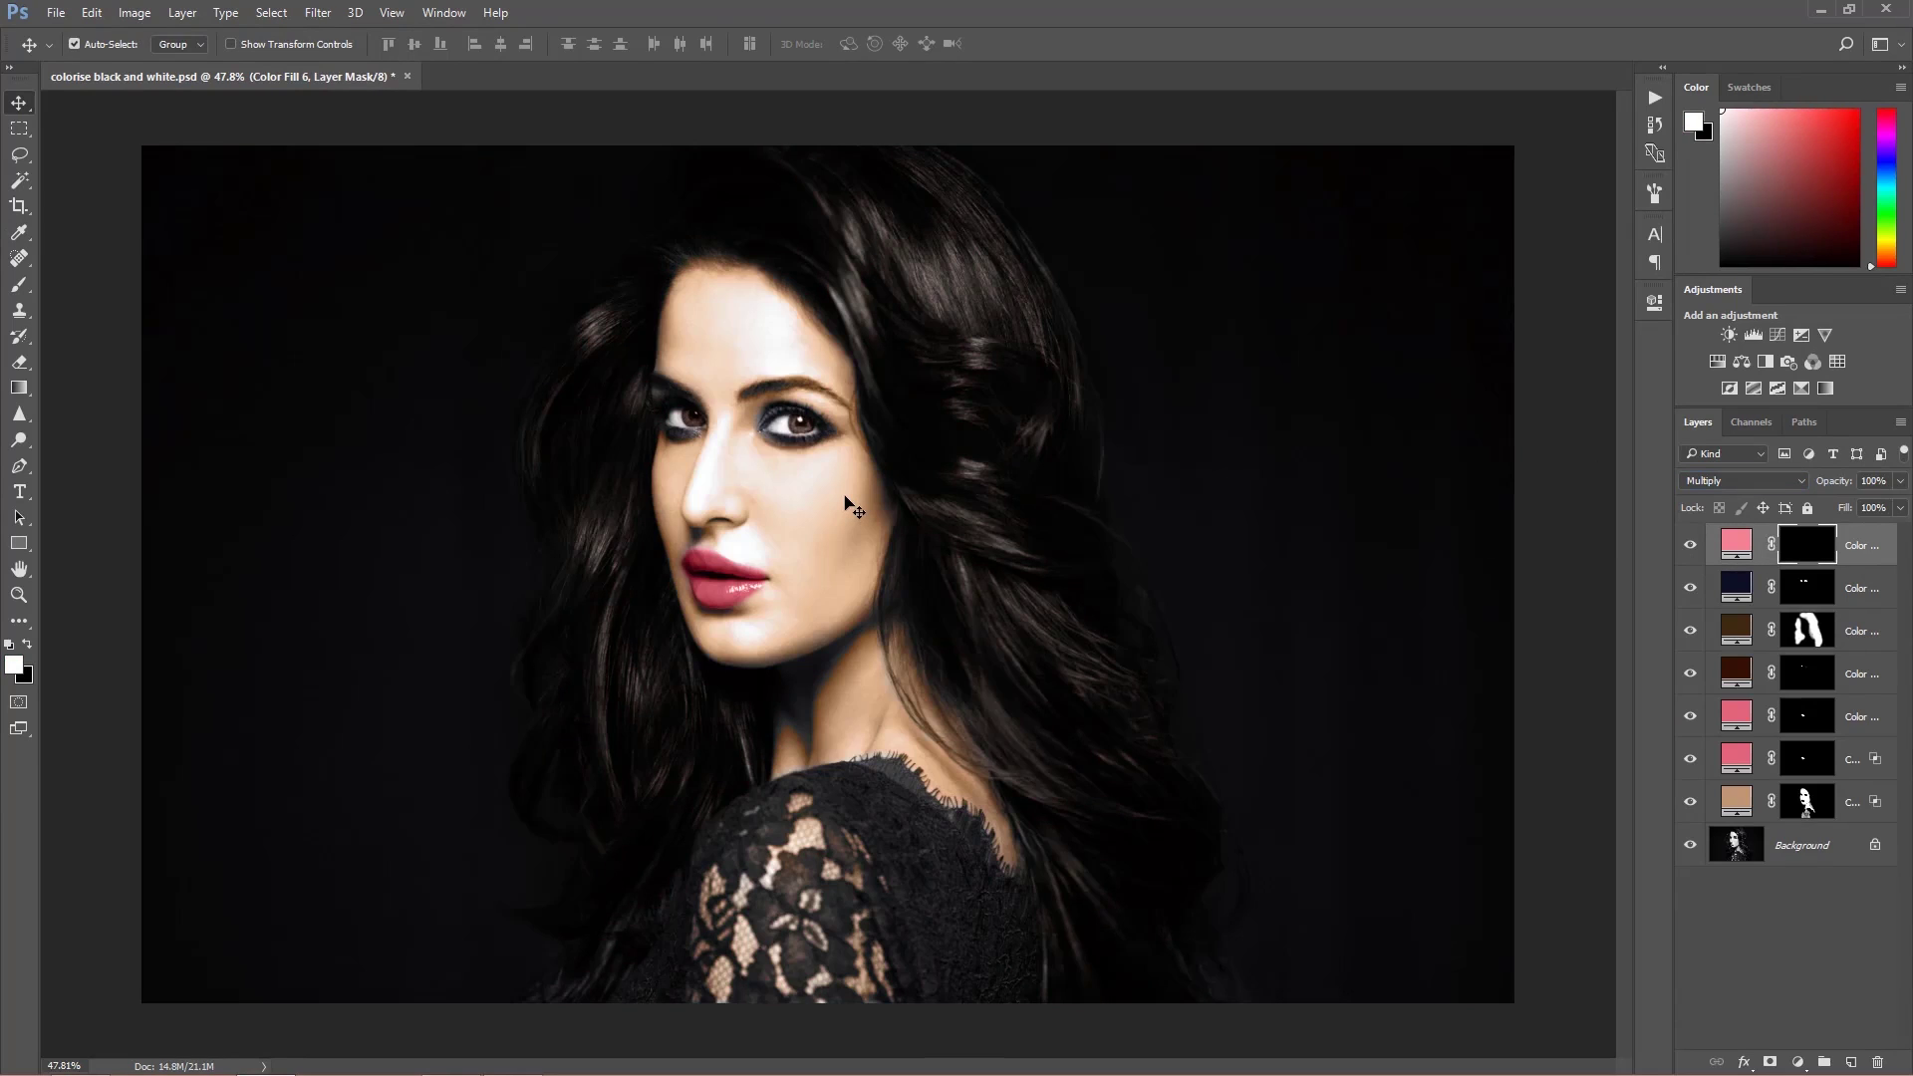
Step: Paint pink blush on the cheek with a large 30% brush, then lower the layer's opacity
key("b")
right_click(781, 515, "alt")
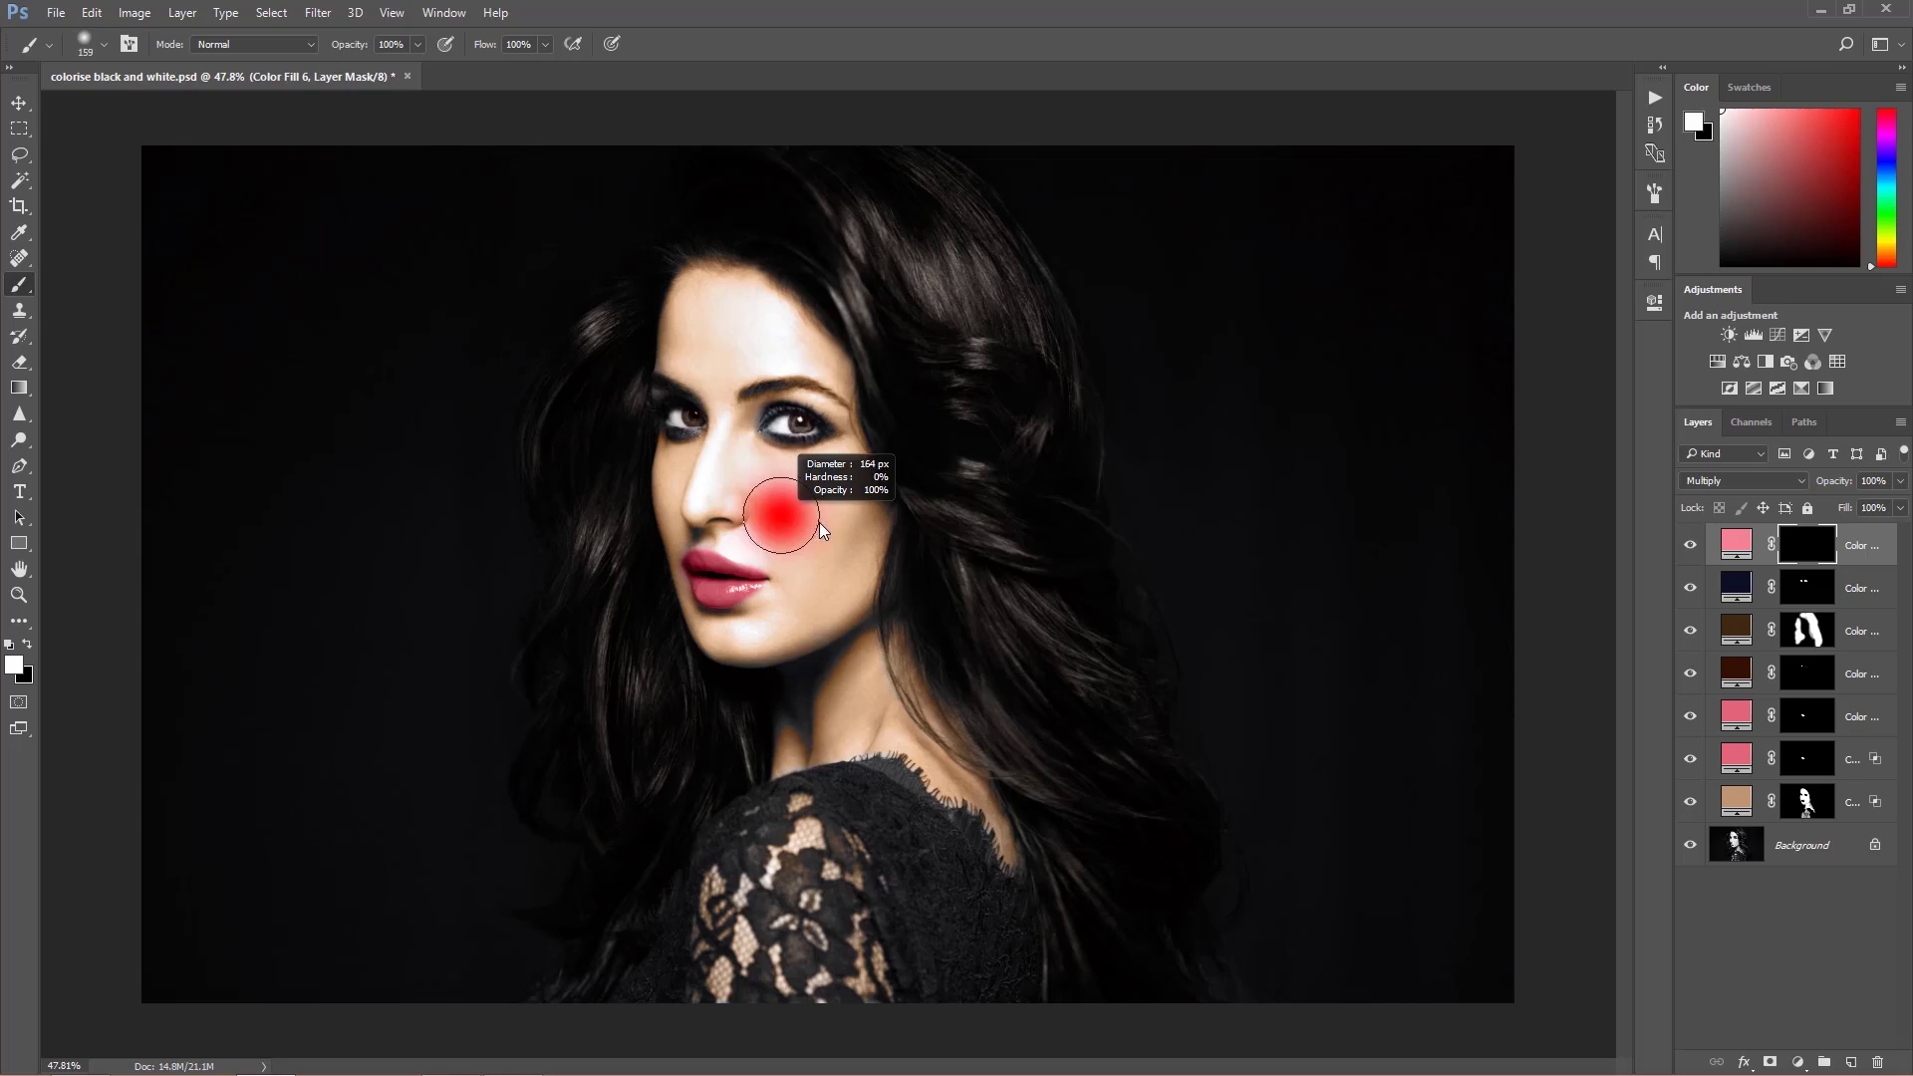
right_click(795, 516, "alt")
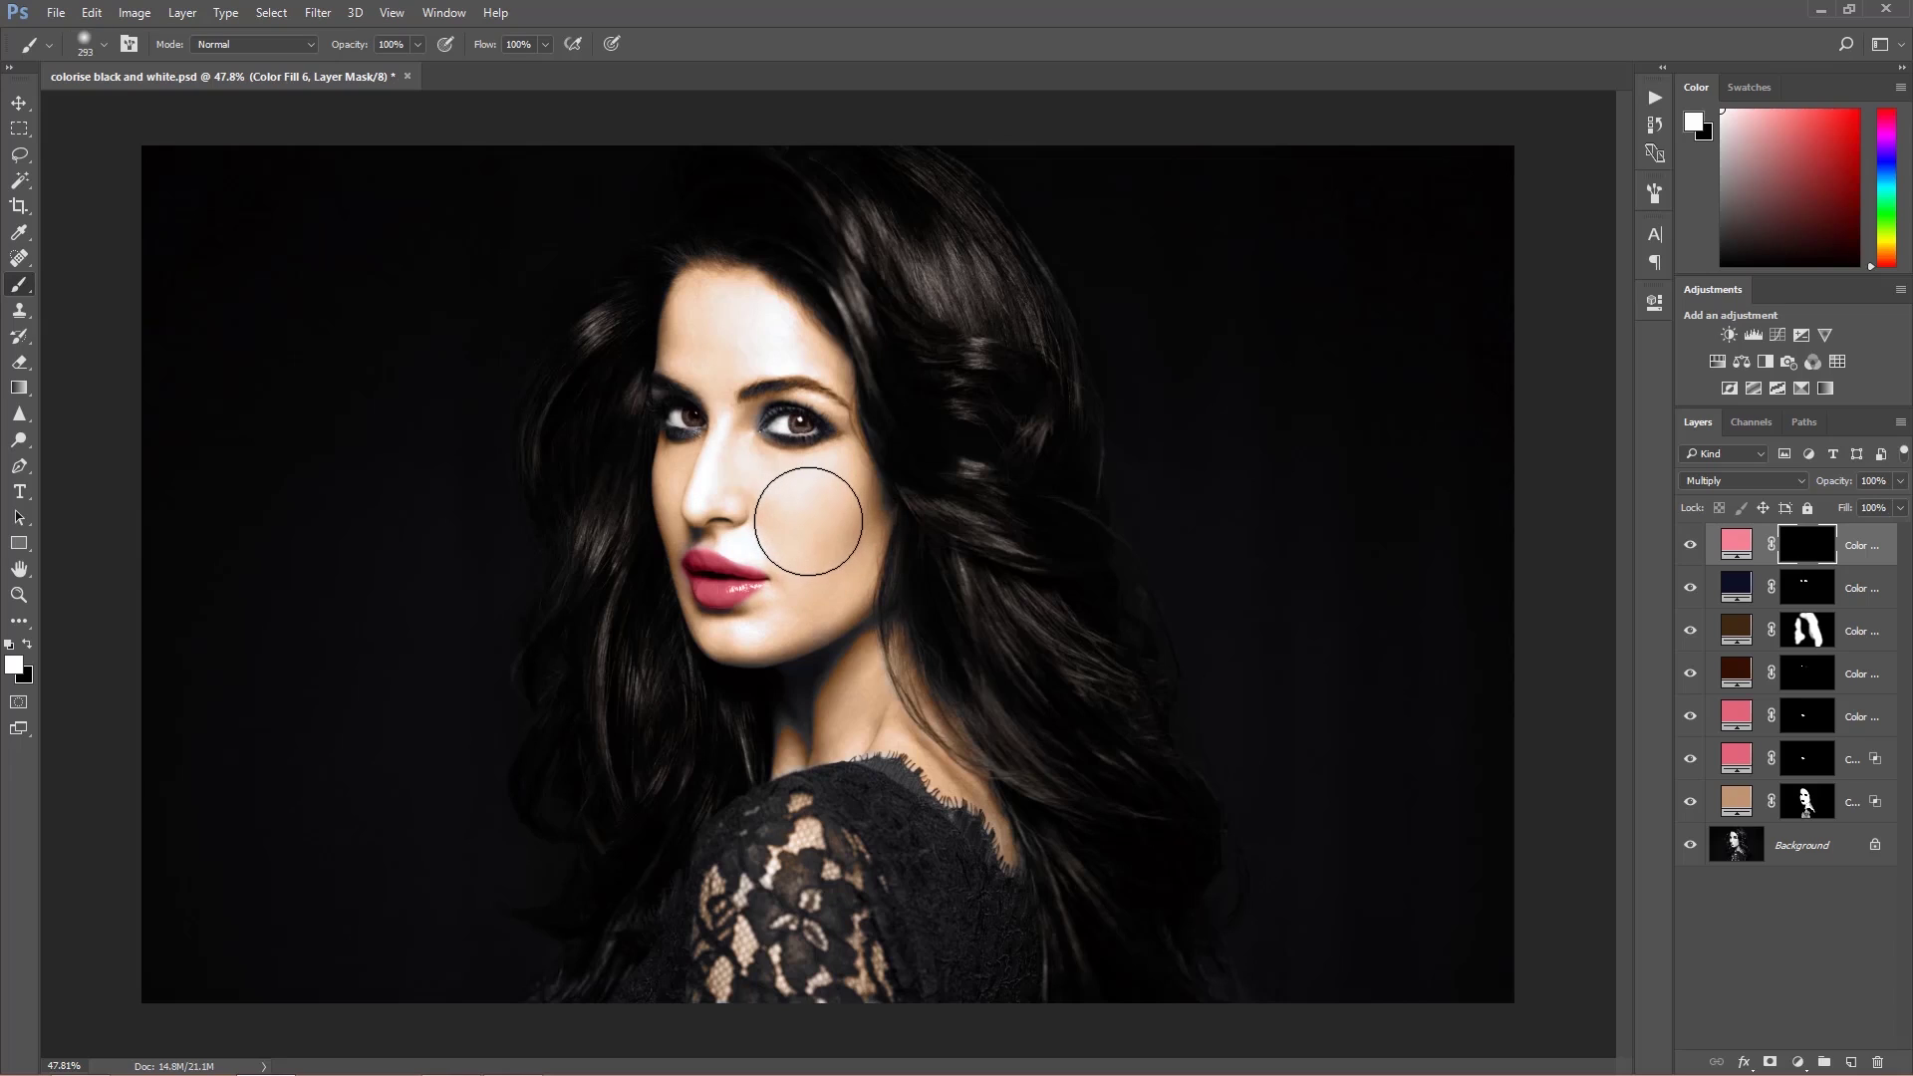
right_click(807, 524, "alt")
key("3")
left_click_drag(802, 514, 877, 506)
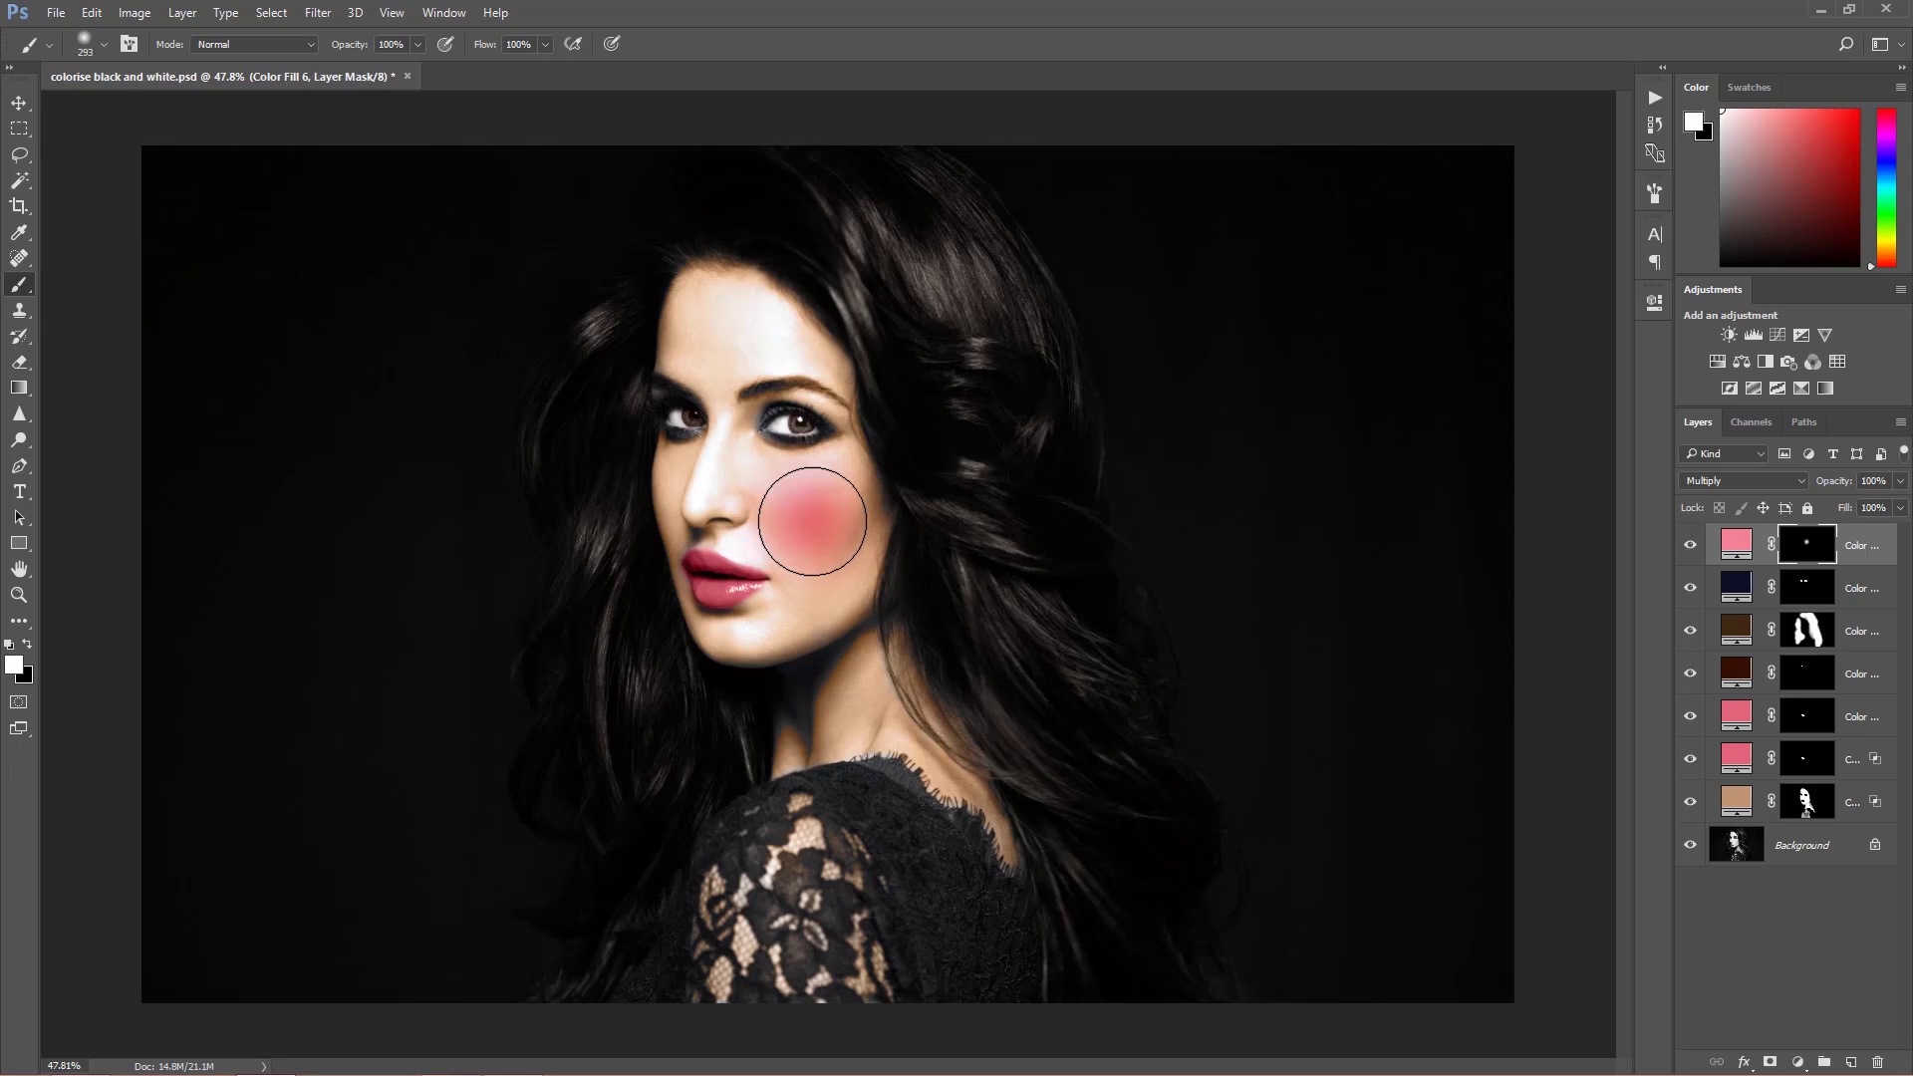
key("v")
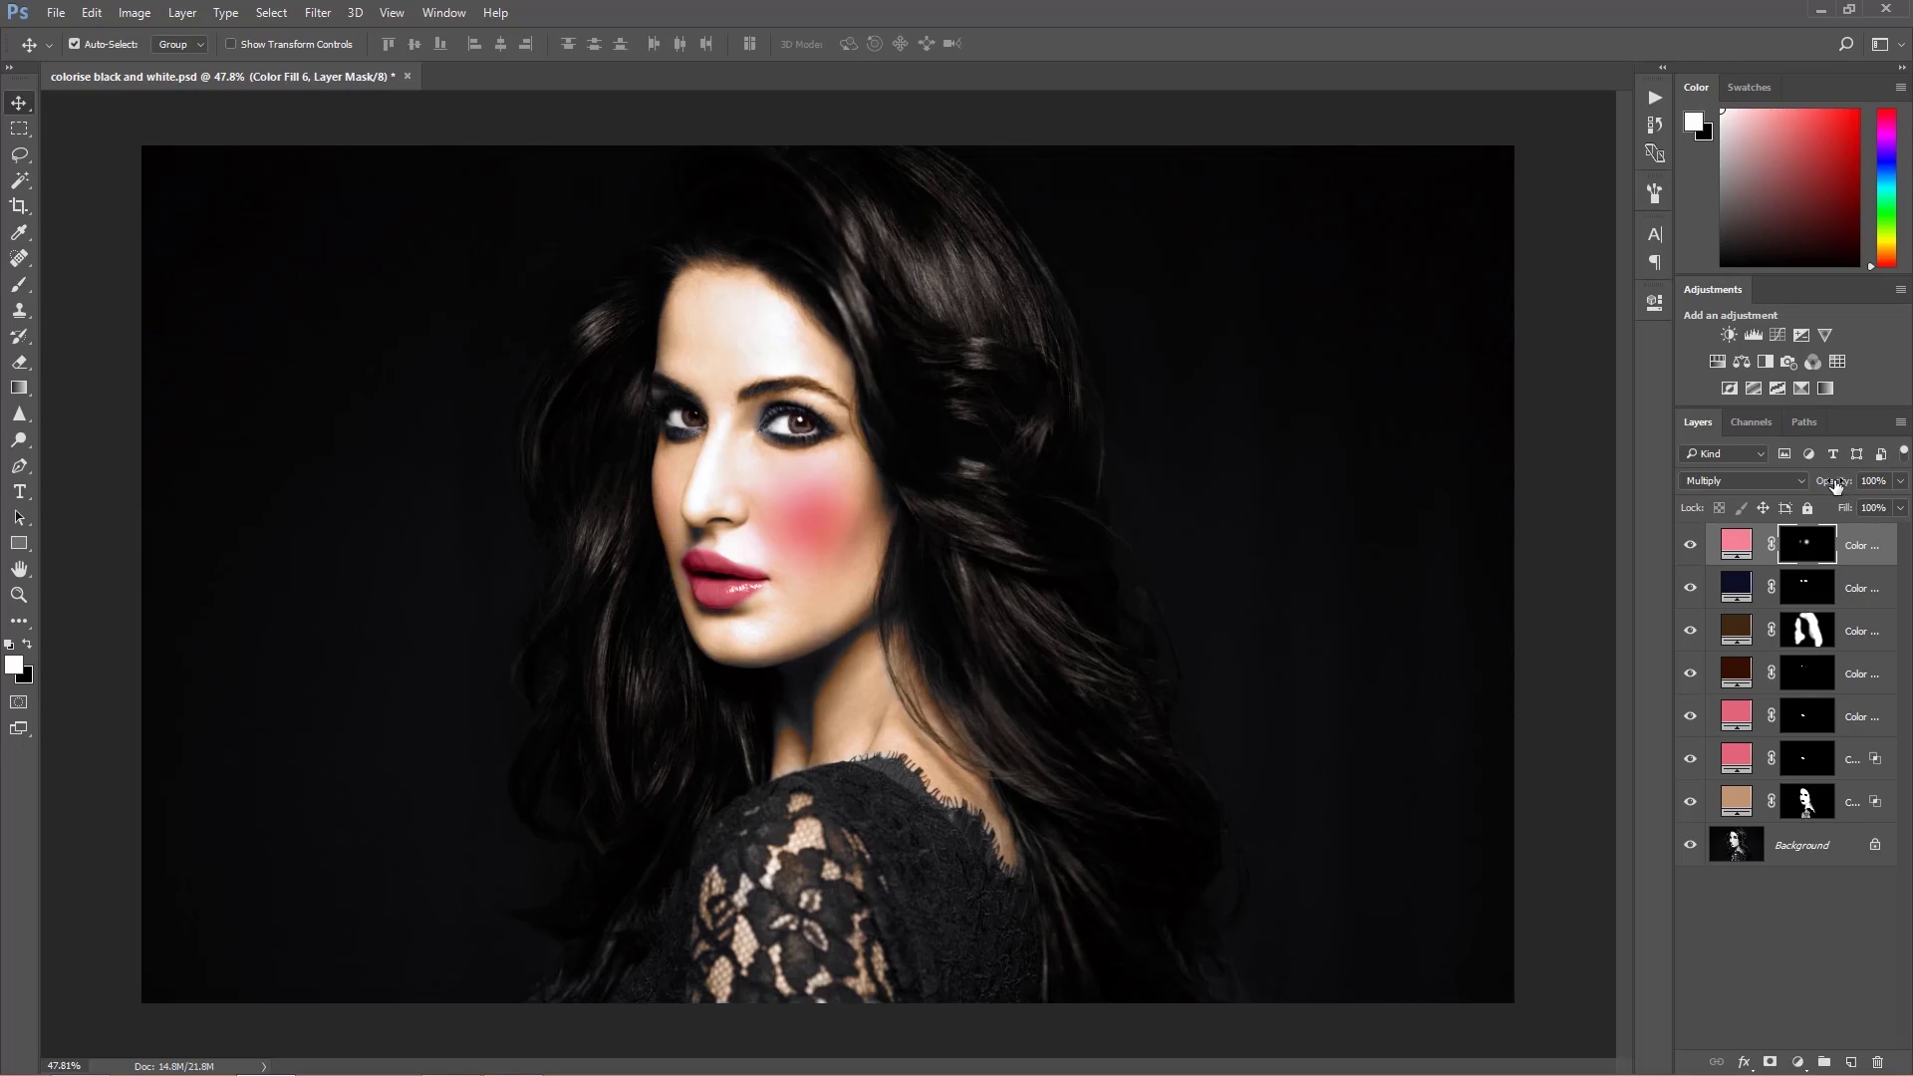
left_click_drag(1837, 486, 1804, 483)
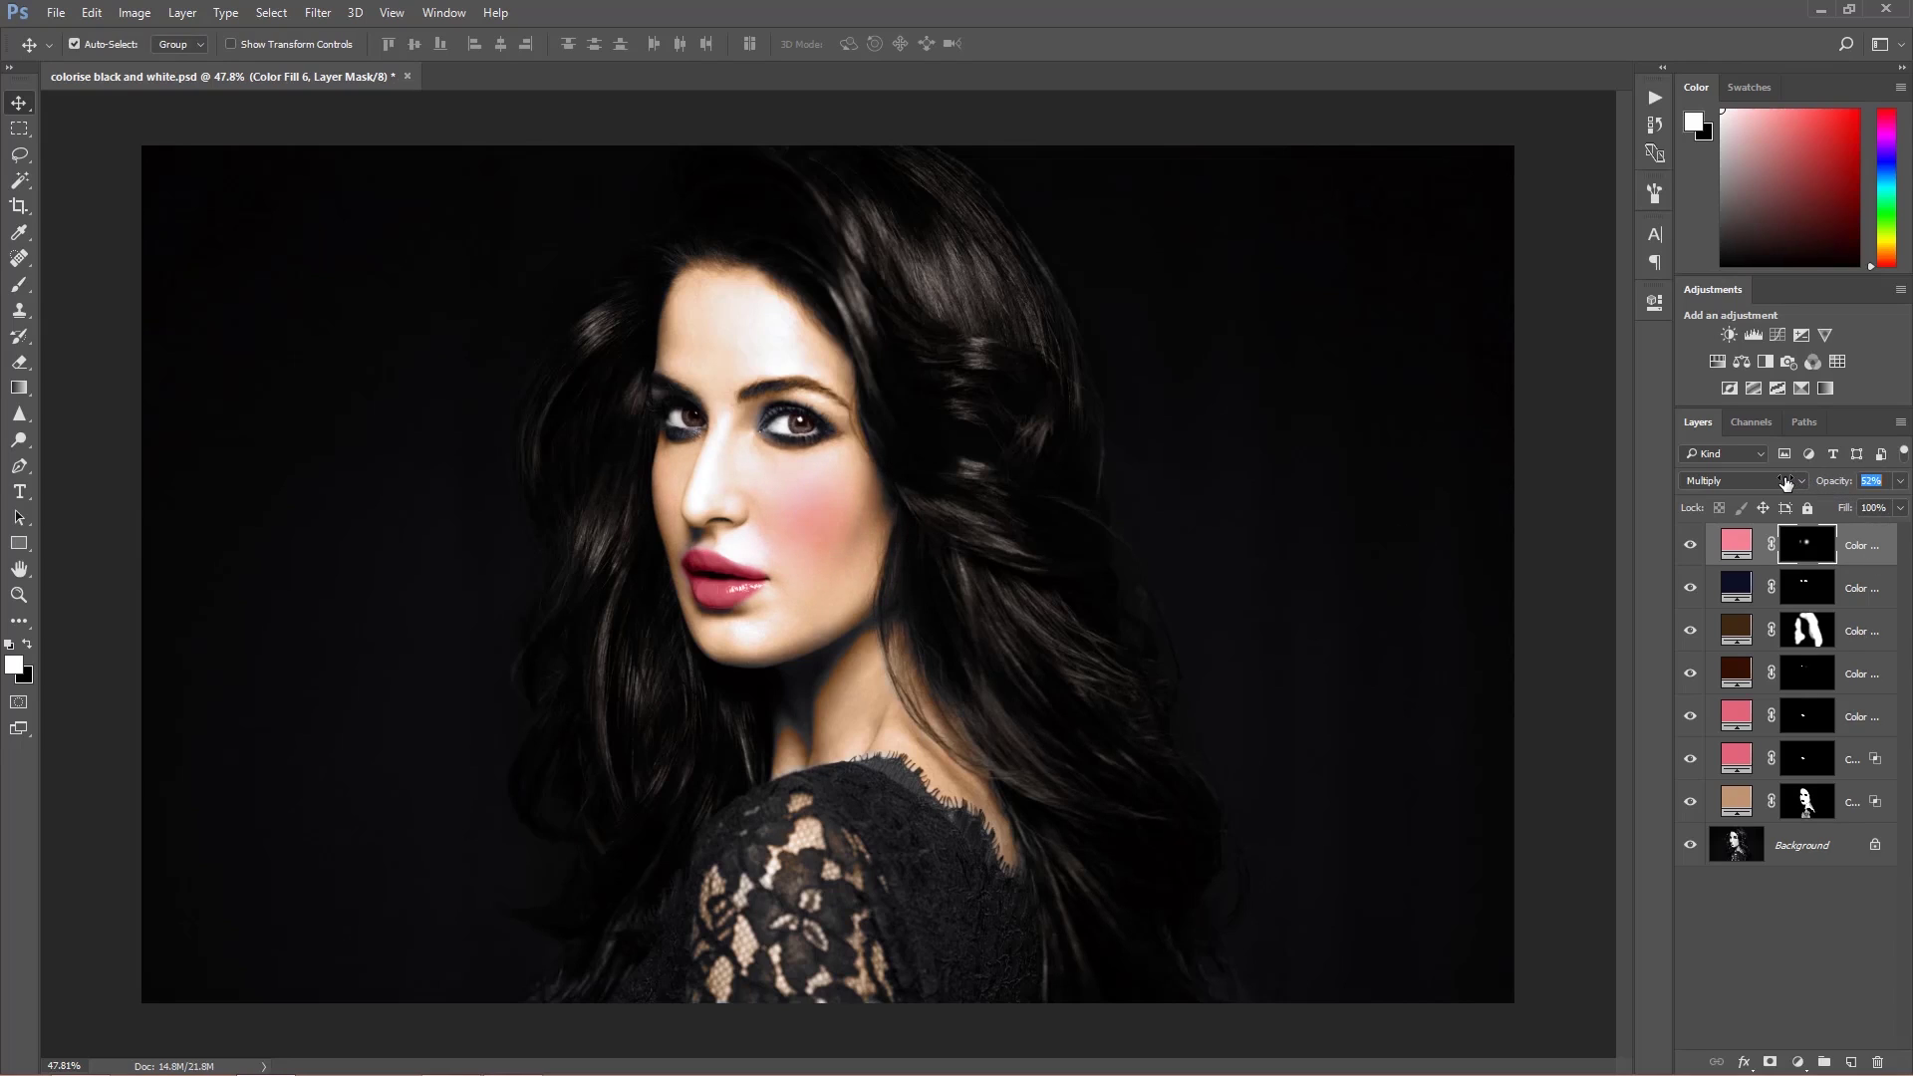